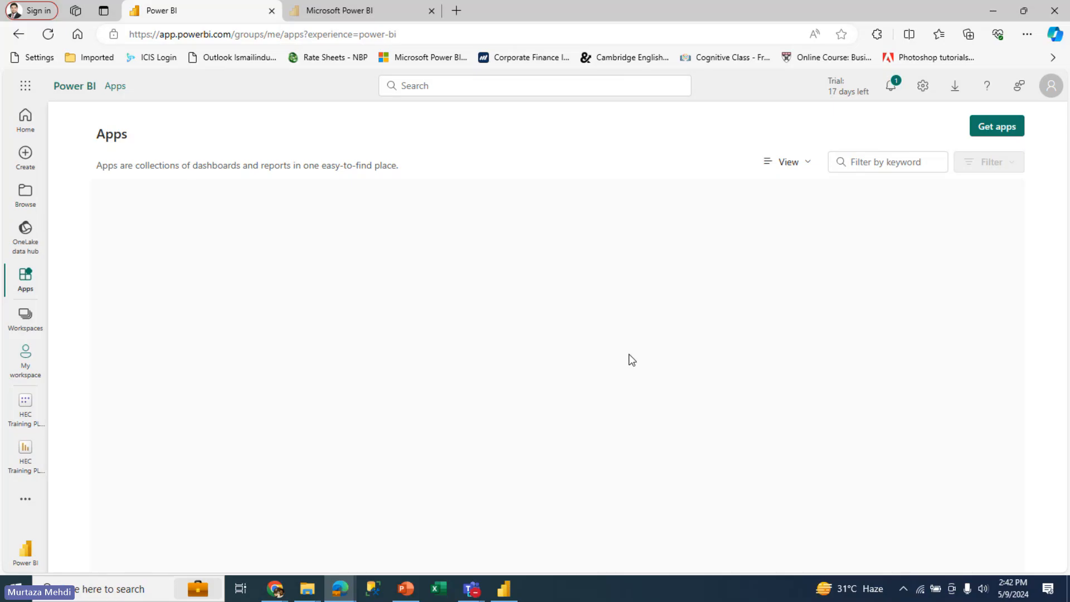
Look over the Power BI service home page and the data options for building a new report
click(27, 128)
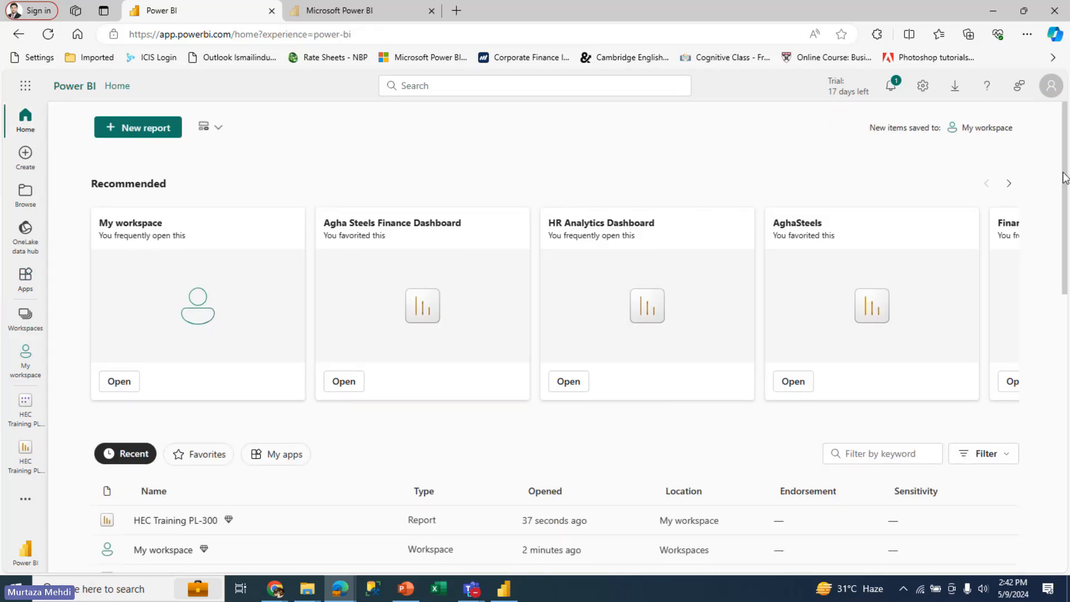
scroll(1067, 177, down, 1)
click(166, 126)
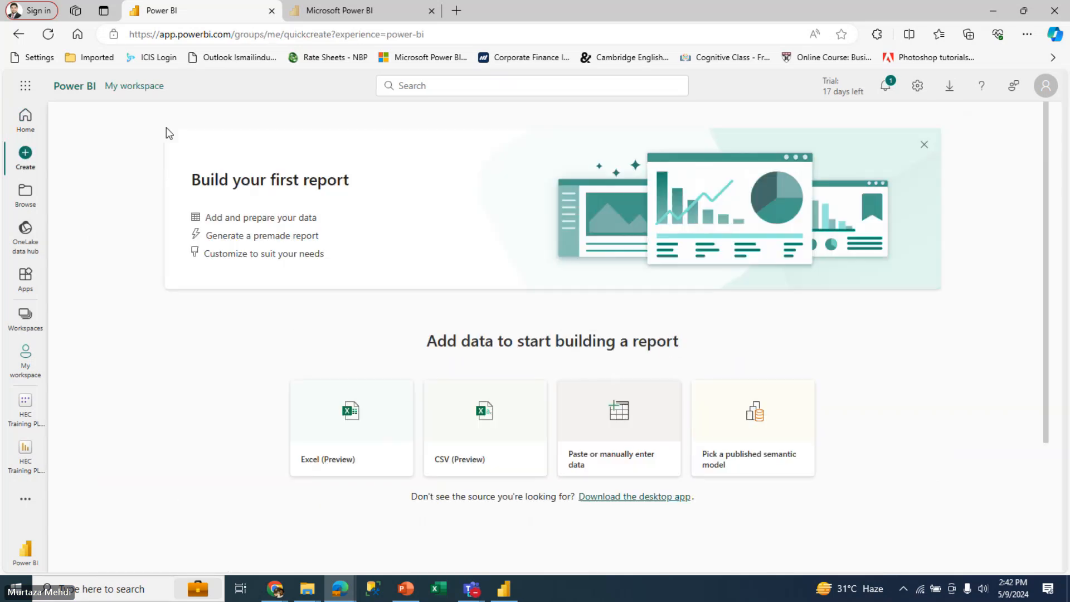
click(31, 131)
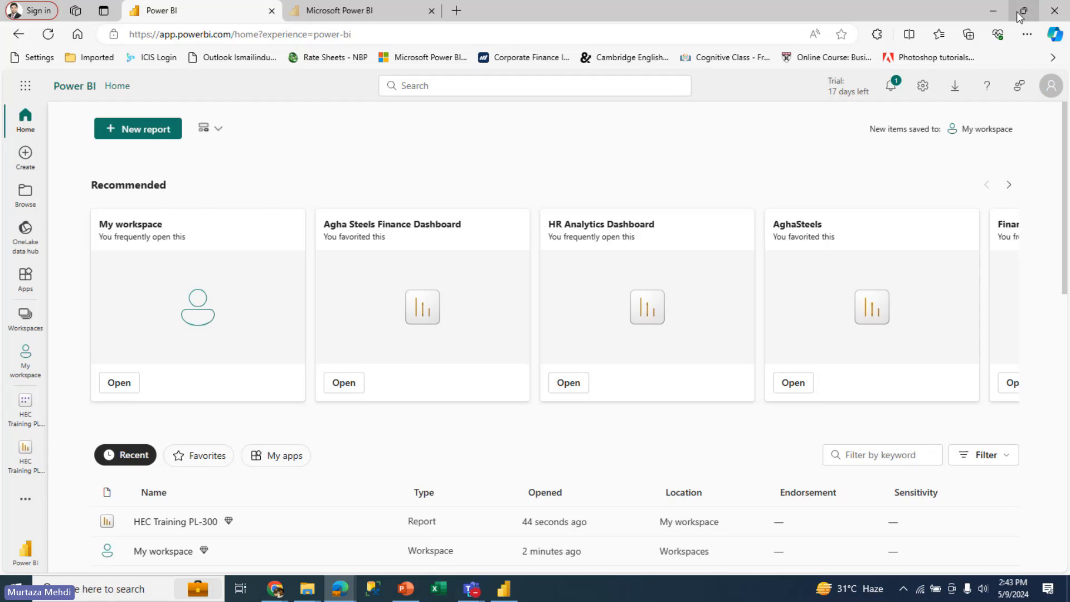
Leave the browser and the meeting windows and switch to the HEC Training PL-300 report in Power BI Desktop
click(995, 13)
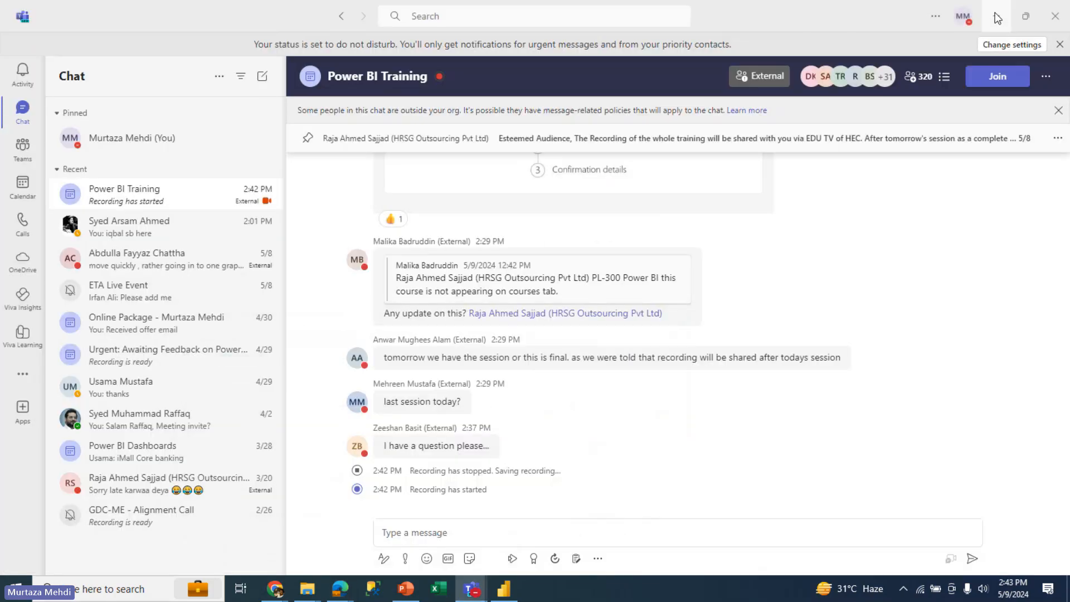
click(997, 17)
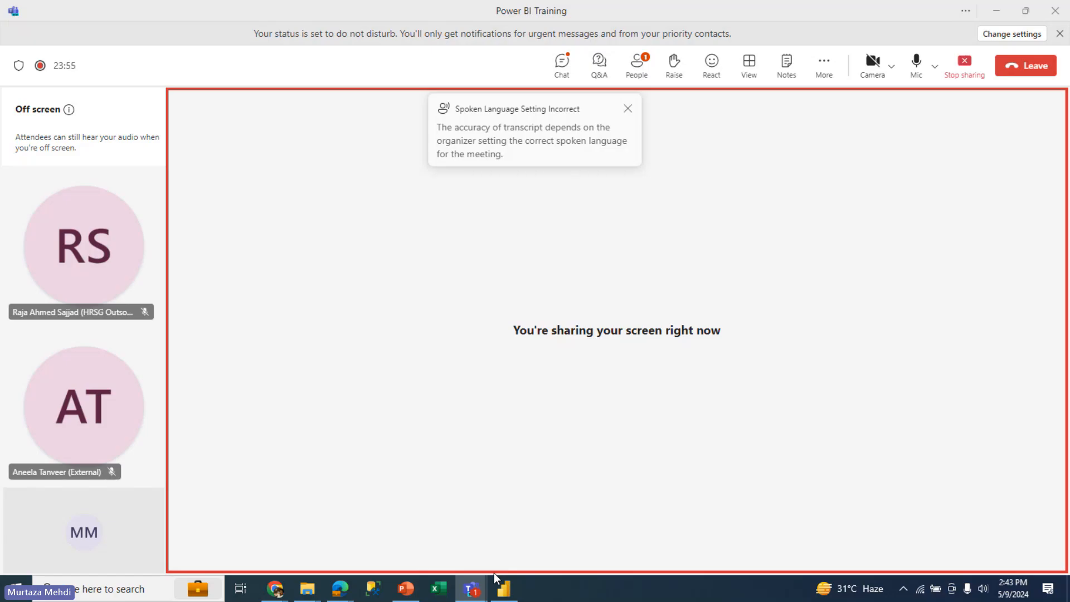
click(628, 110)
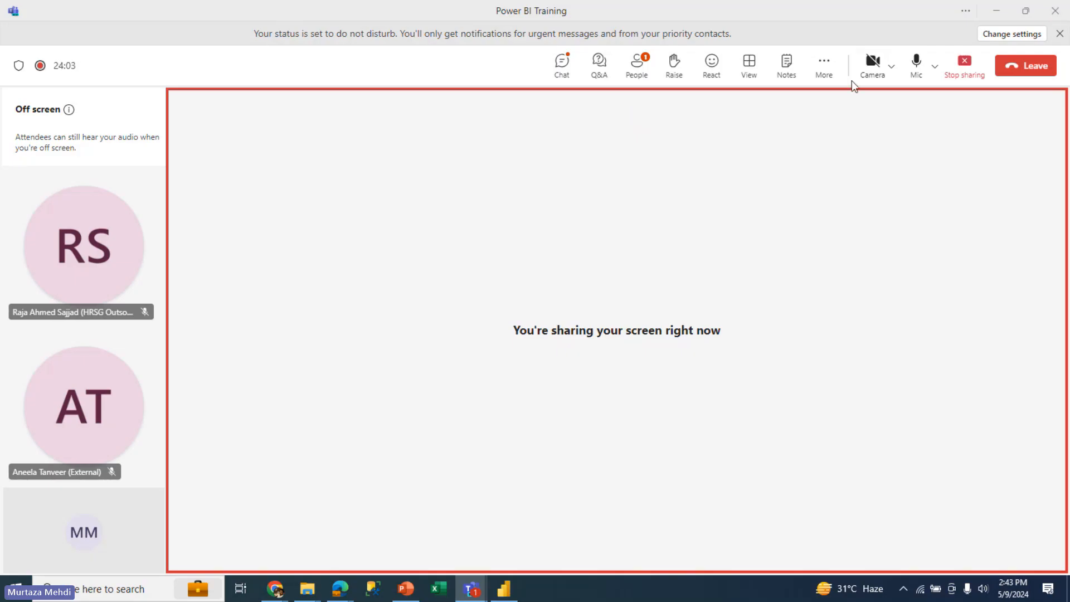
click(504, 587)
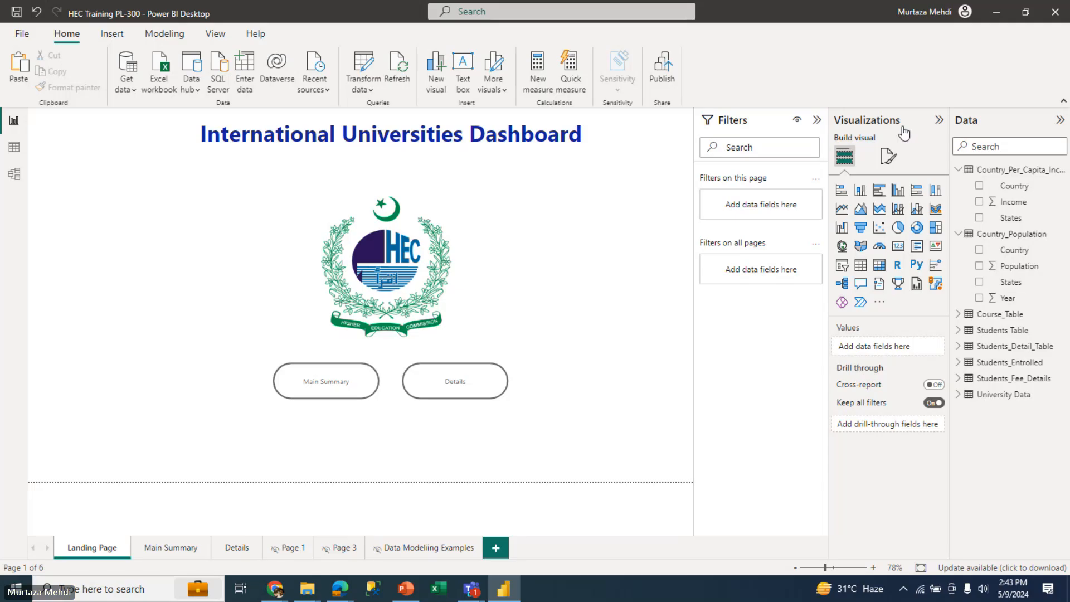
Collapse the Visualizations pane and fold up the Country_Population and Country_Per_Capita_Income tables in the data list
click(939, 122)
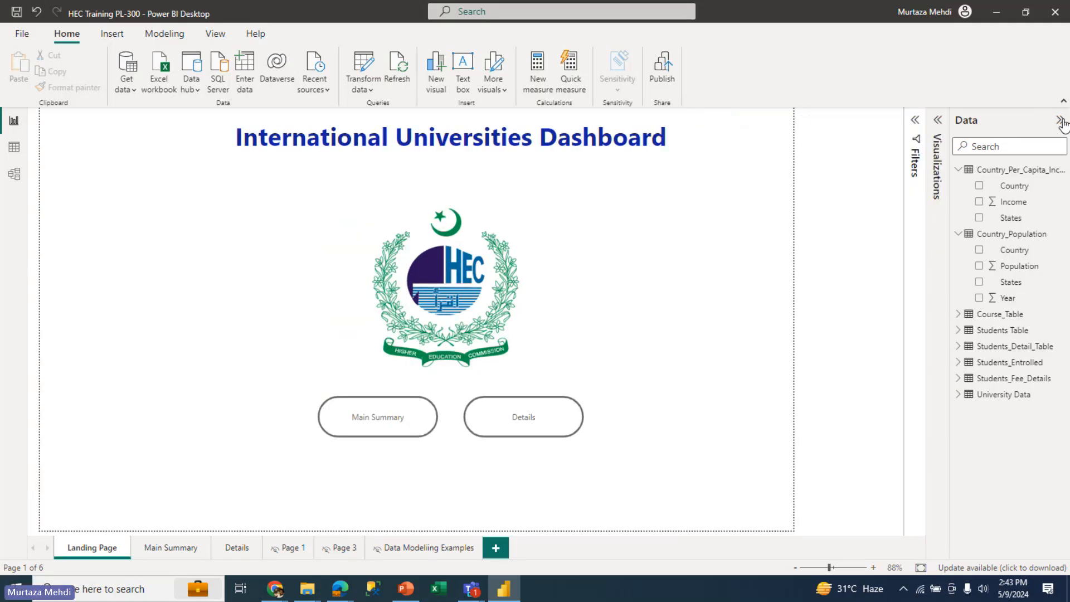
click(1060, 121)
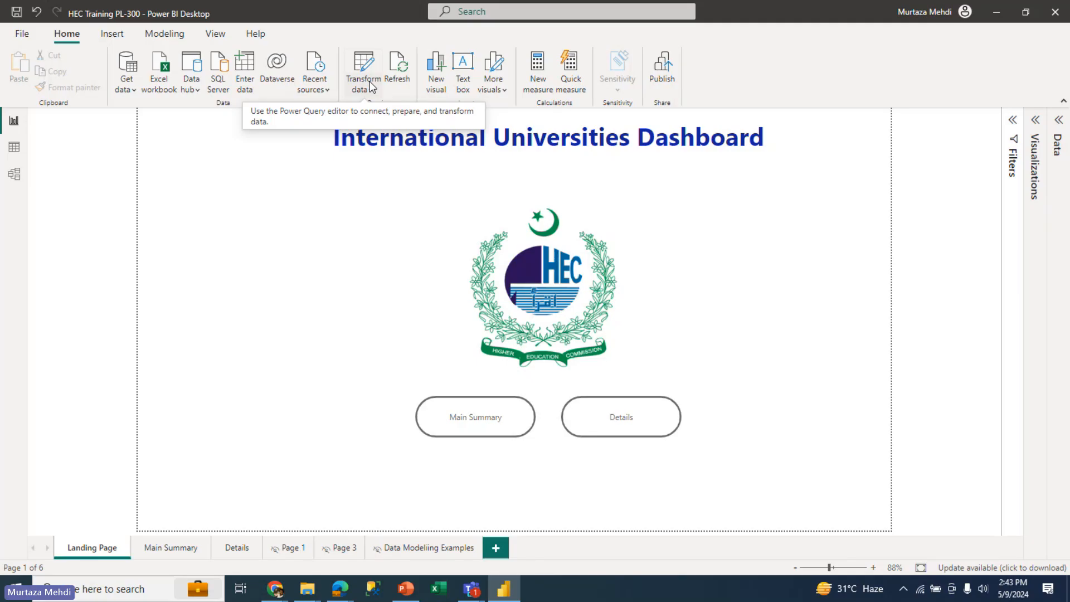
click(1059, 122)
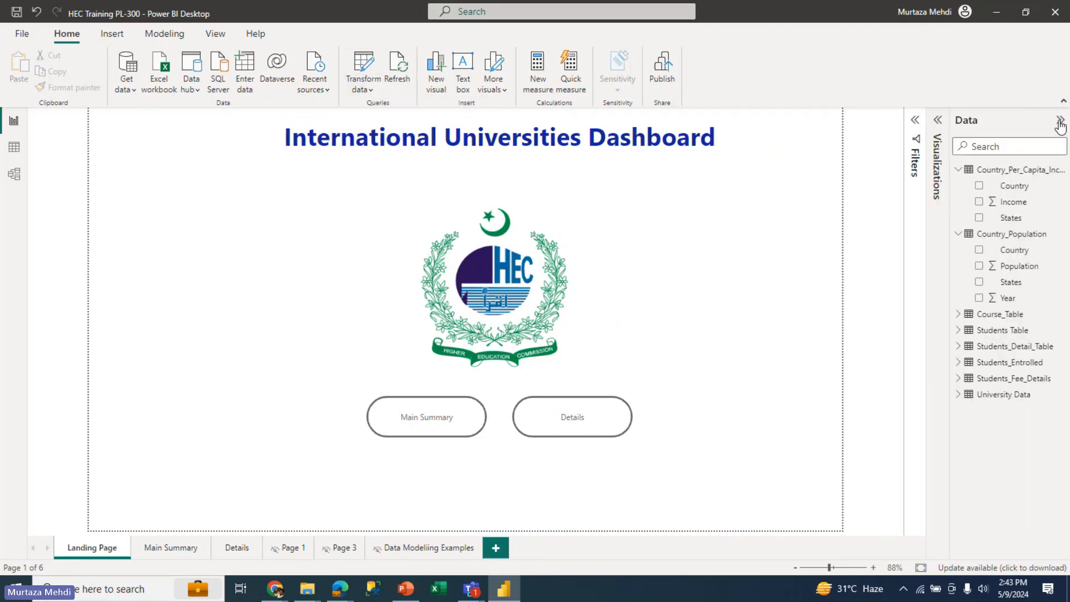
click(957, 233)
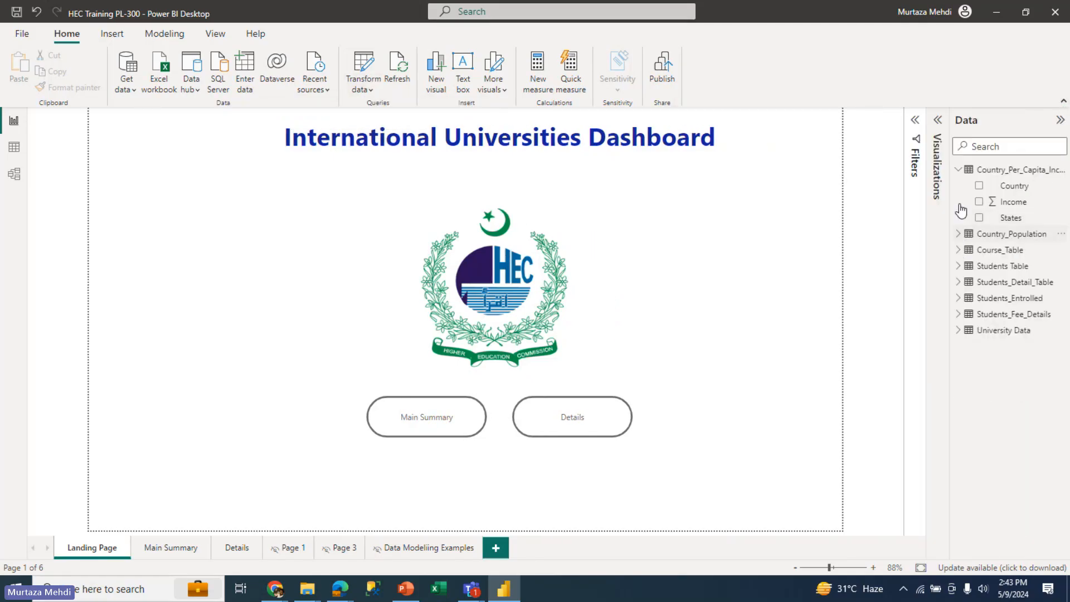
click(958, 170)
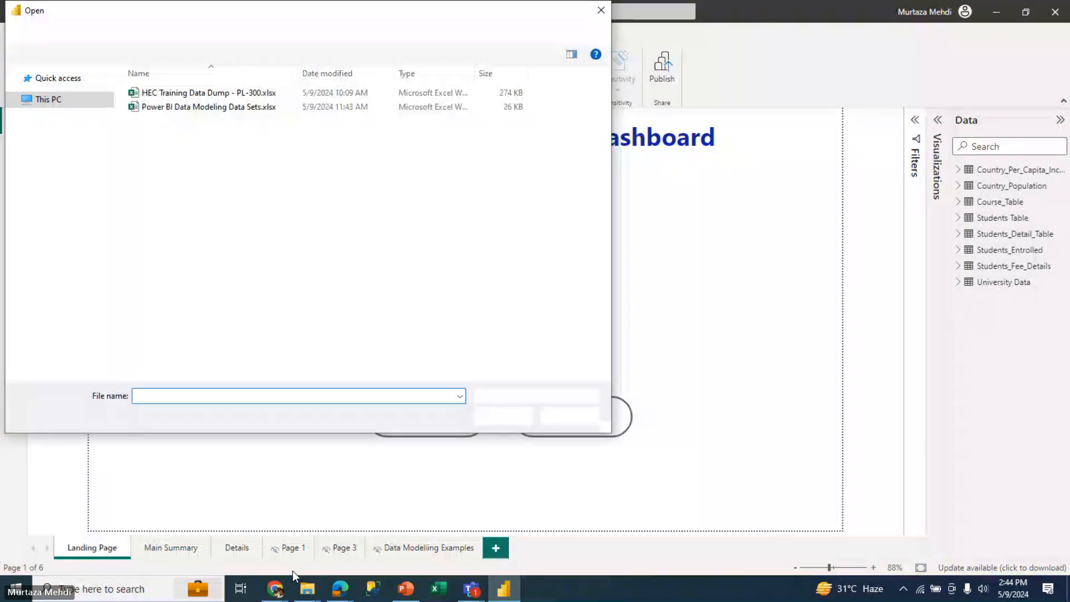
Bring Course_Table and Students Table from Power BI Data Modeling Data Sets.xlsx into Power Query Editor for transformation
click(221, 111)
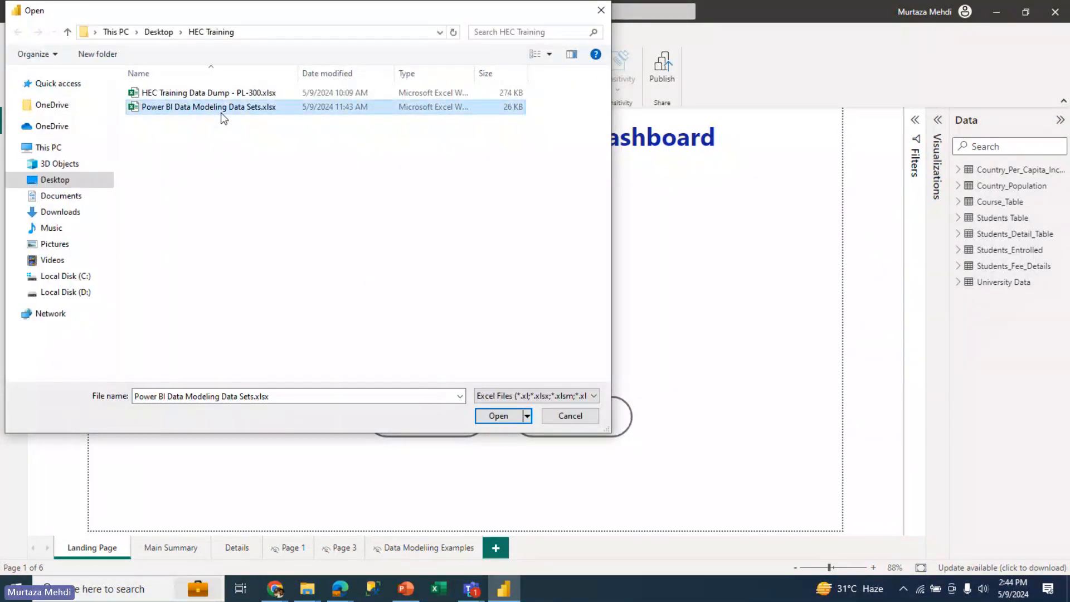
click(497, 415)
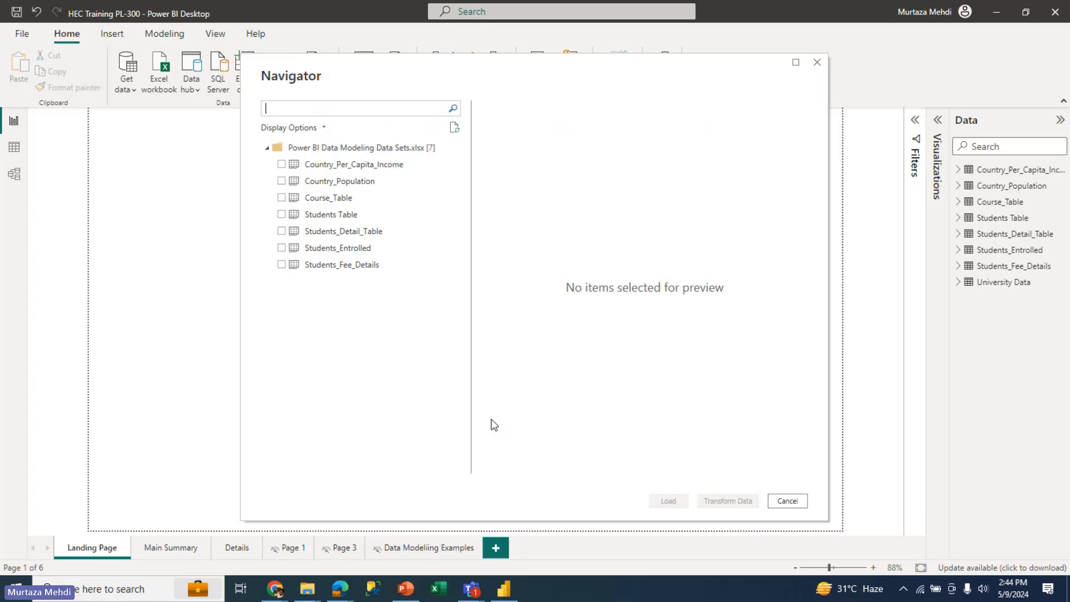
click(282, 198)
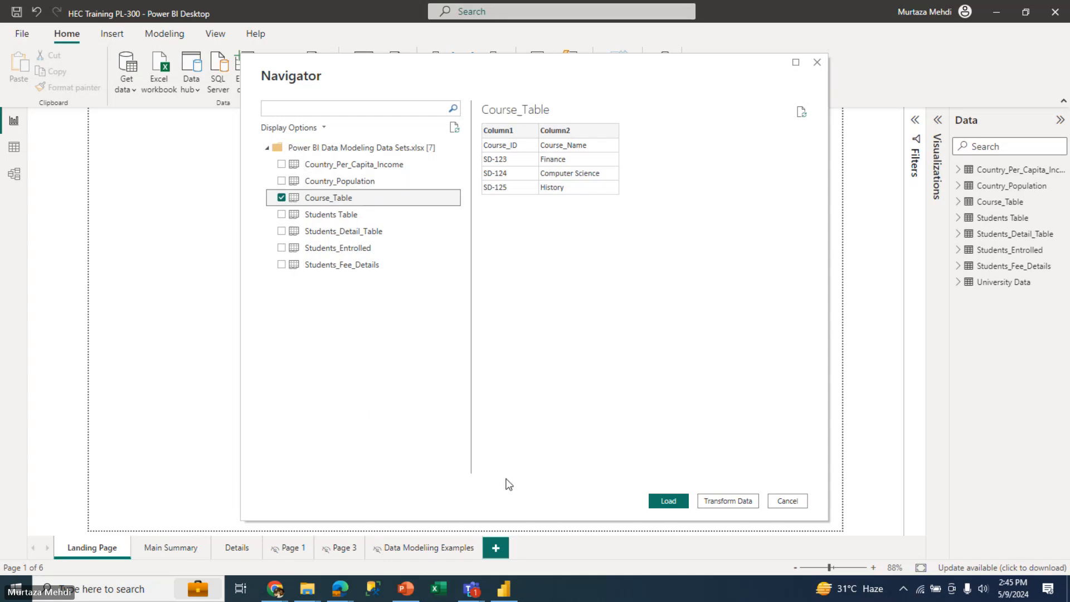
mouse_move(503, 588)
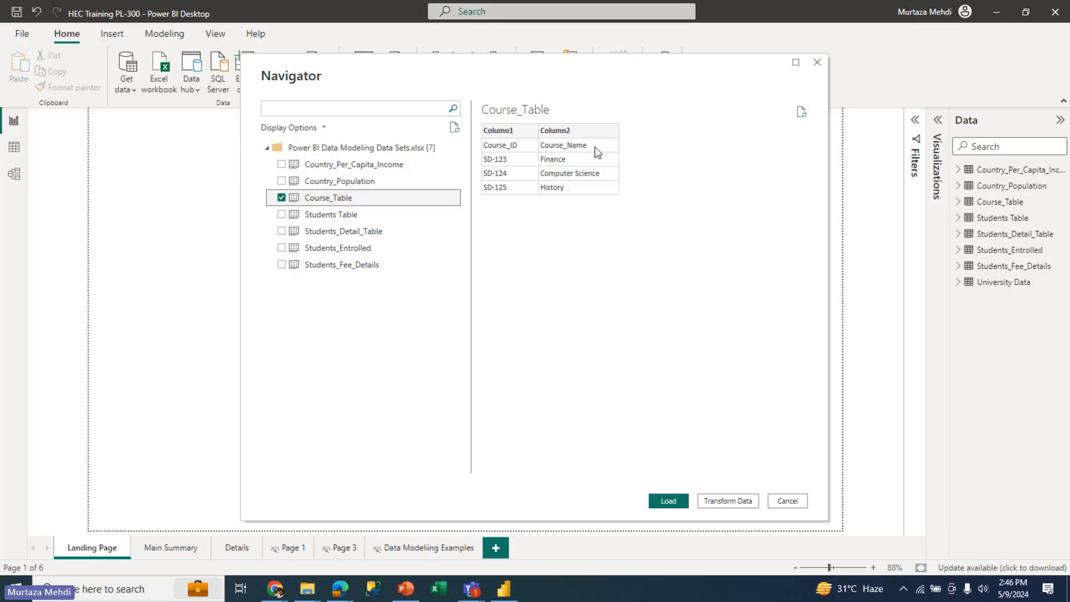
click(346, 216)
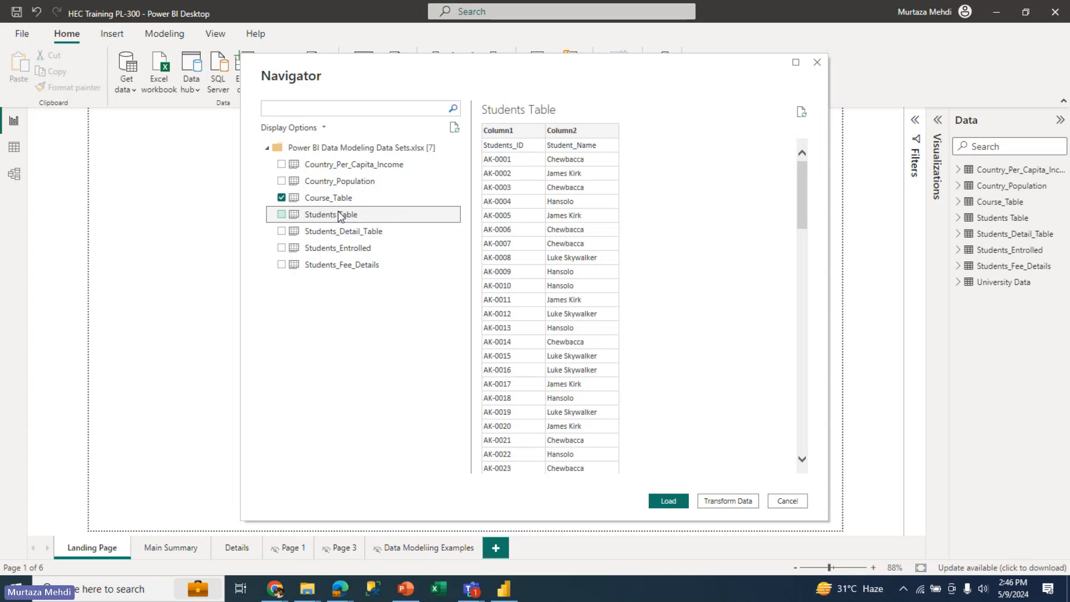
click(281, 214)
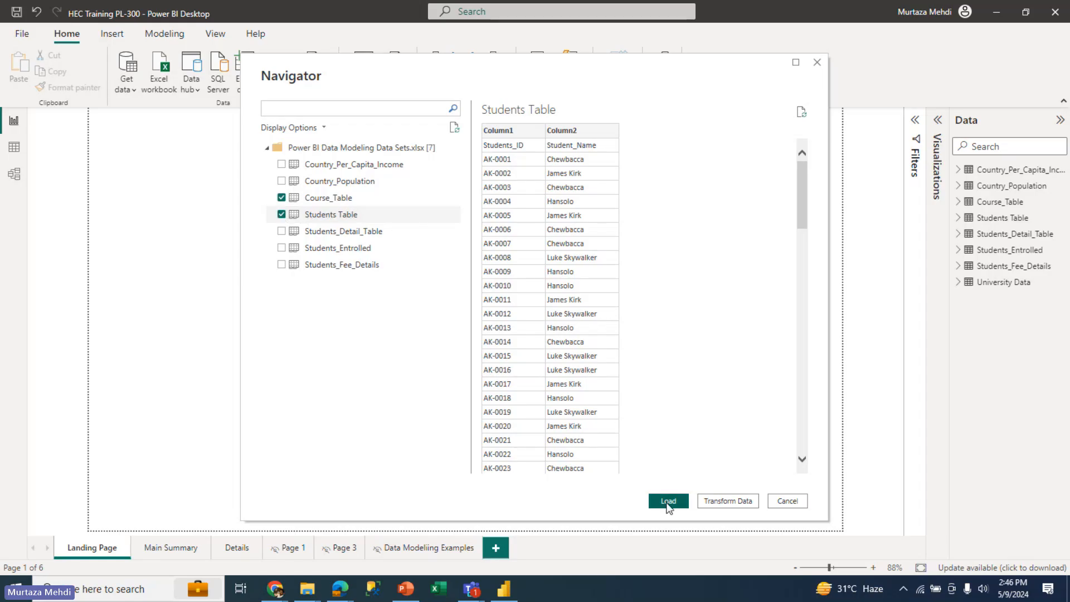
click(727, 501)
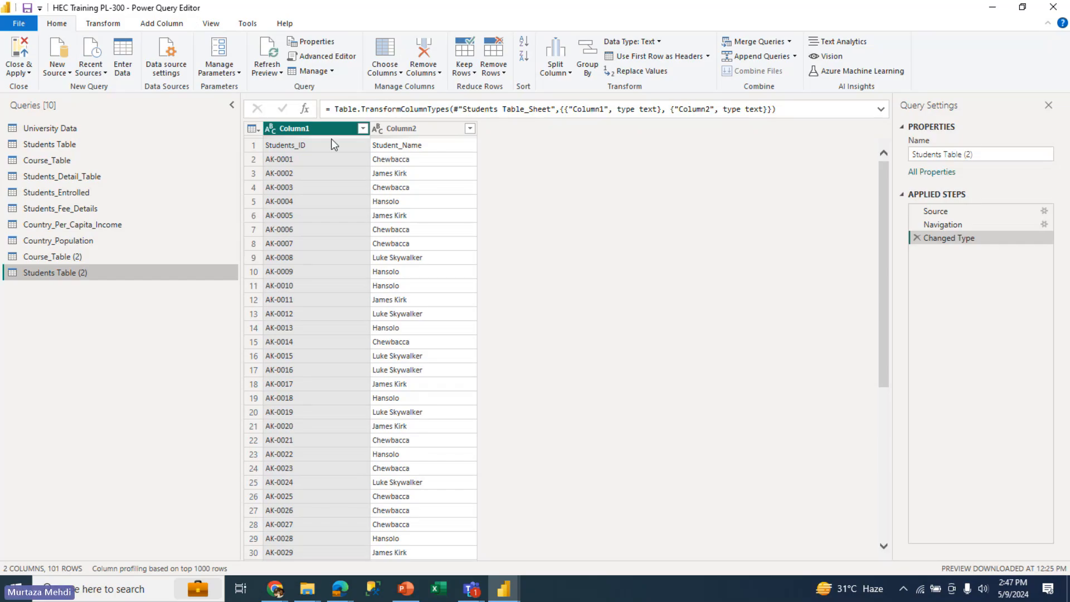
Promote the first row to headers in the Course_Table (2) and Students Table (2) queries
click(82, 257)
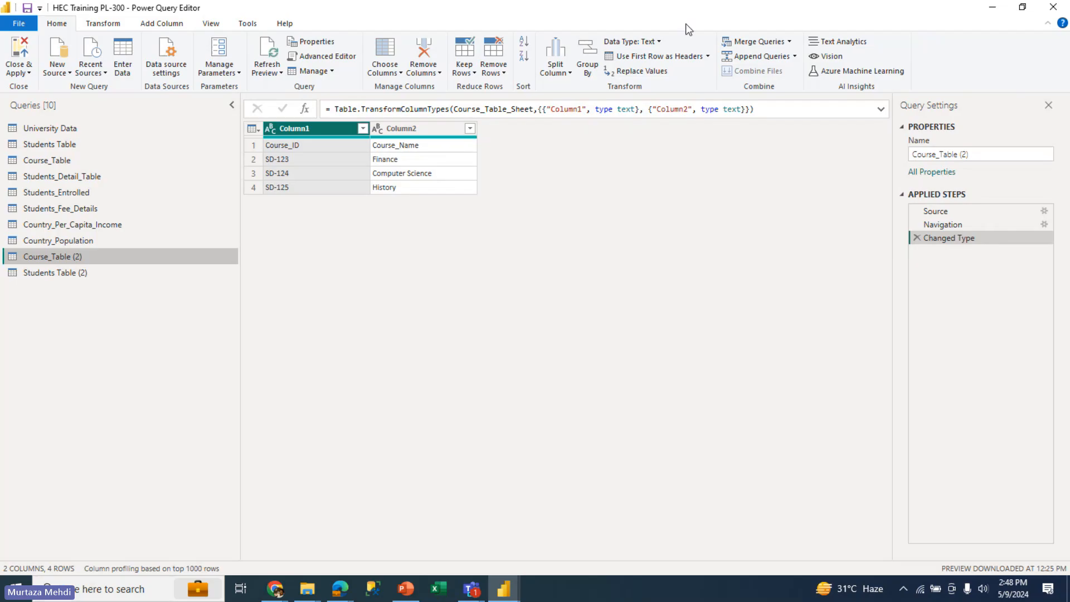
click(708, 56)
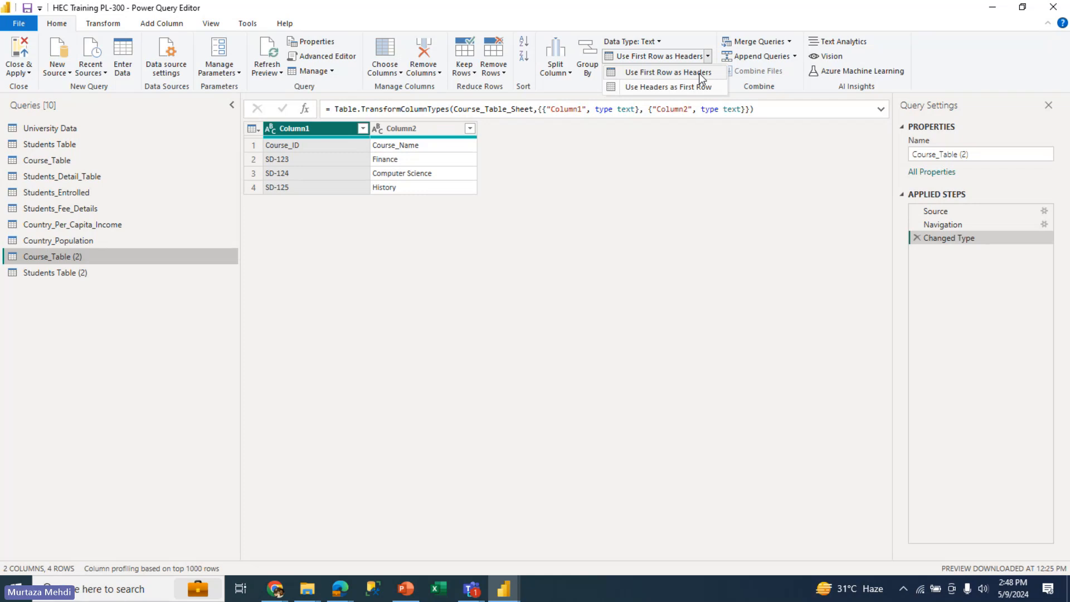
click(700, 74)
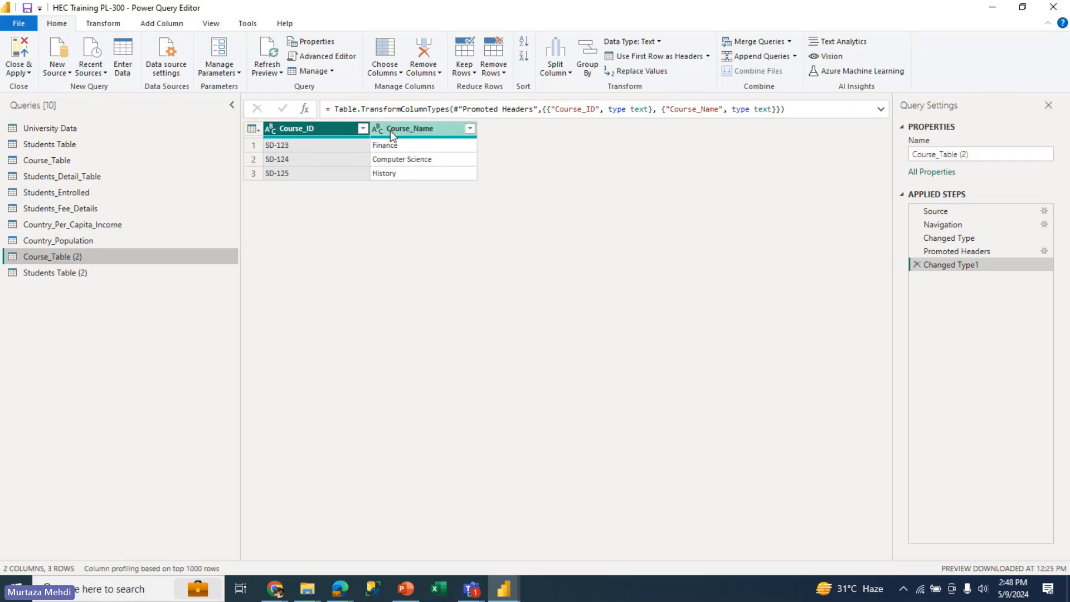
click(69, 272)
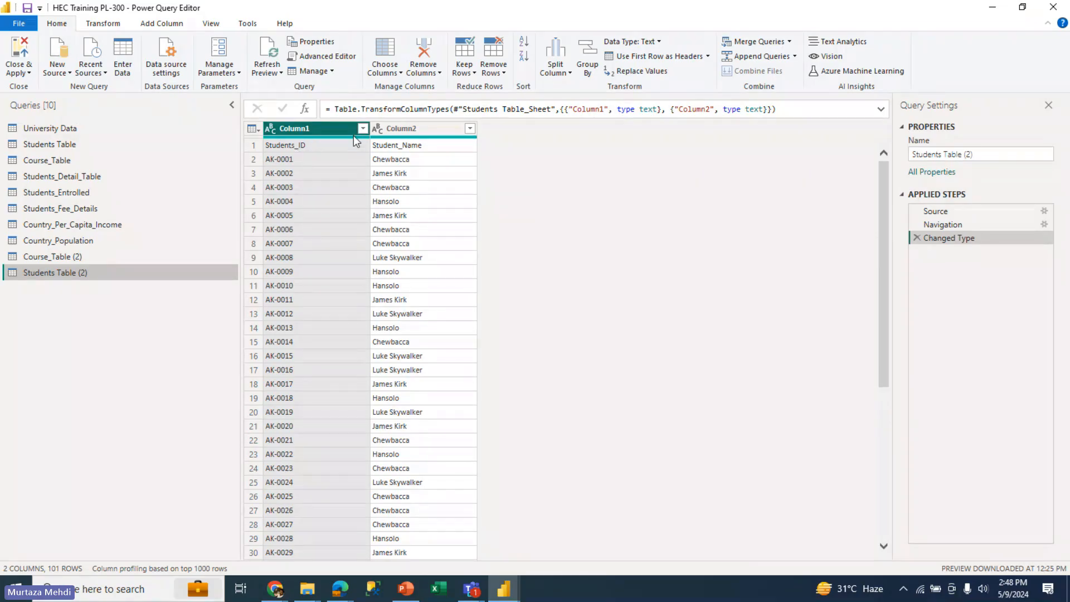
click(644, 60)
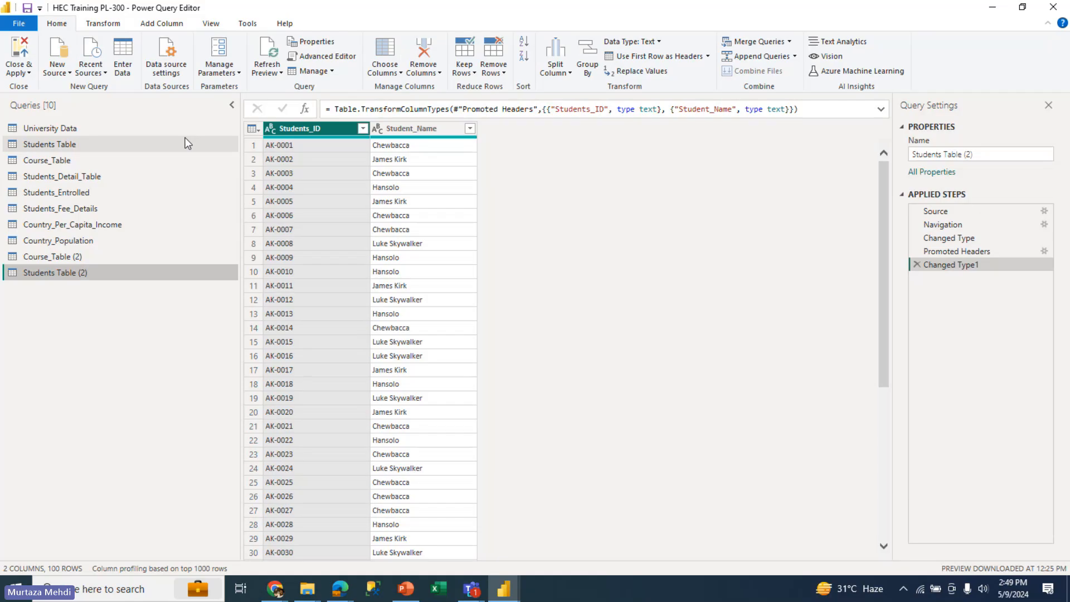
Examine the choices for closing and applying query changes, the new source types and the recently used source files
click(22, 73)
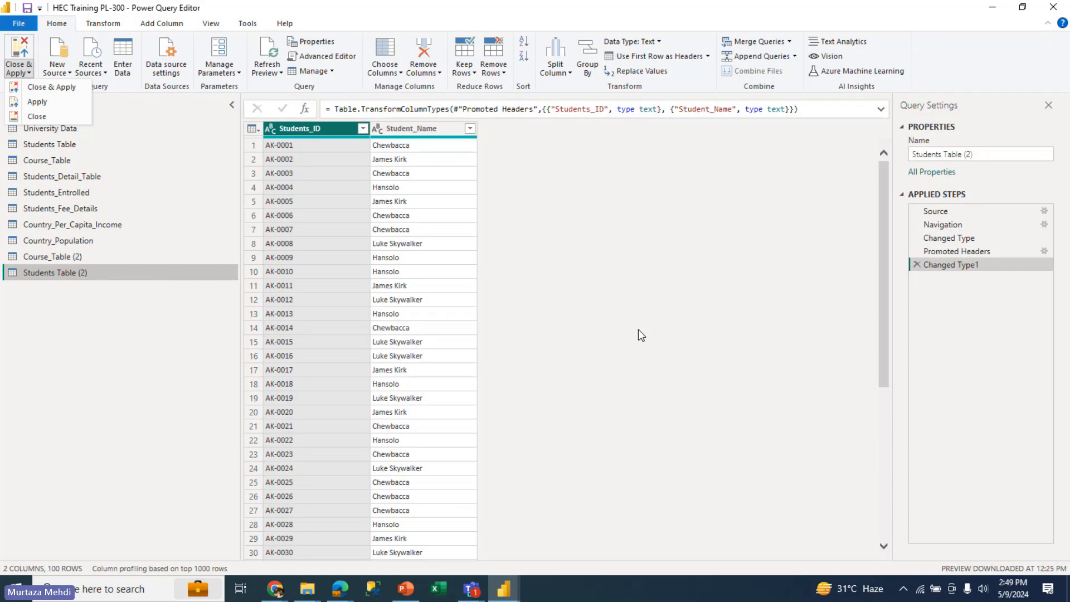
click(600, 167)
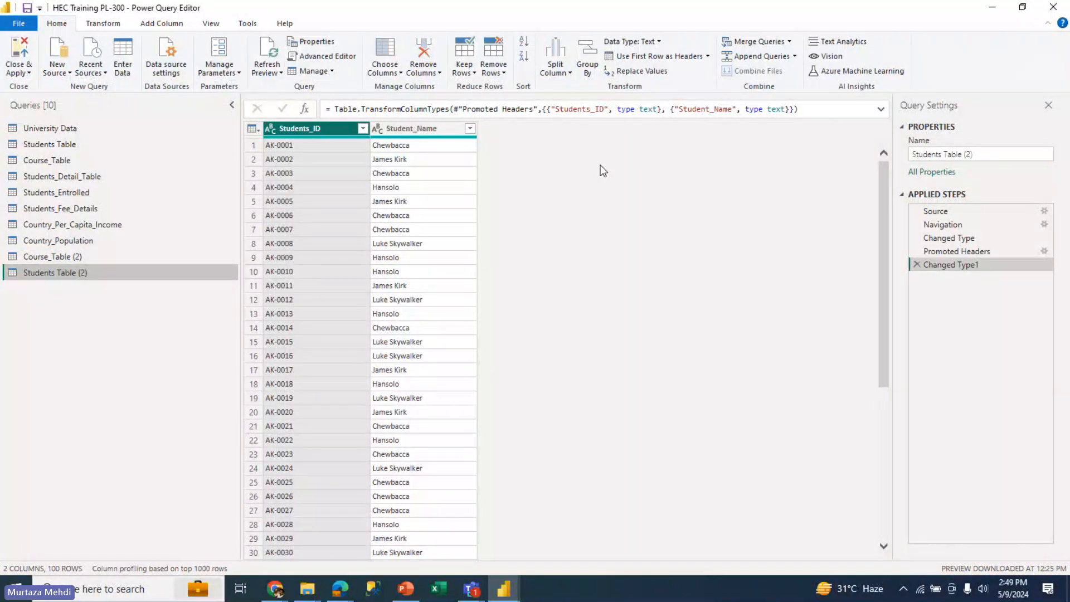
click(18, 78)
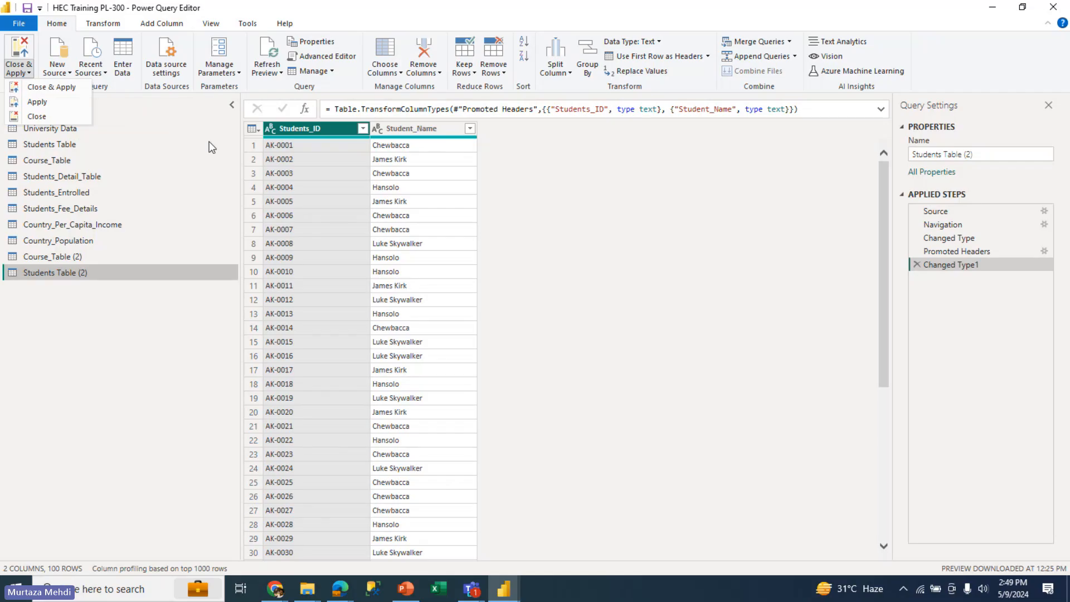
click(524, 180)
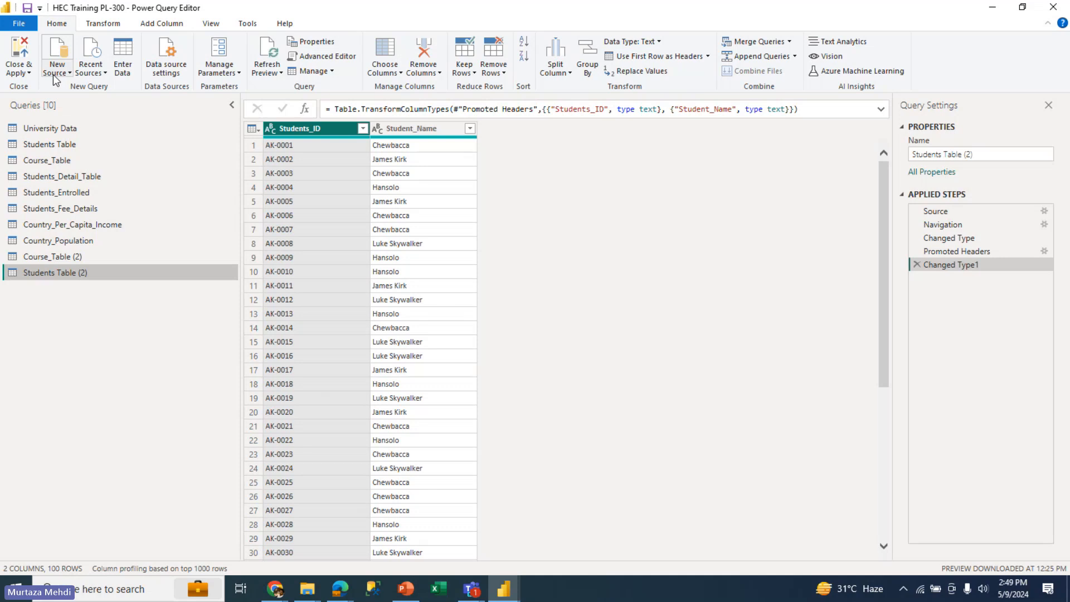
click(55, 76)
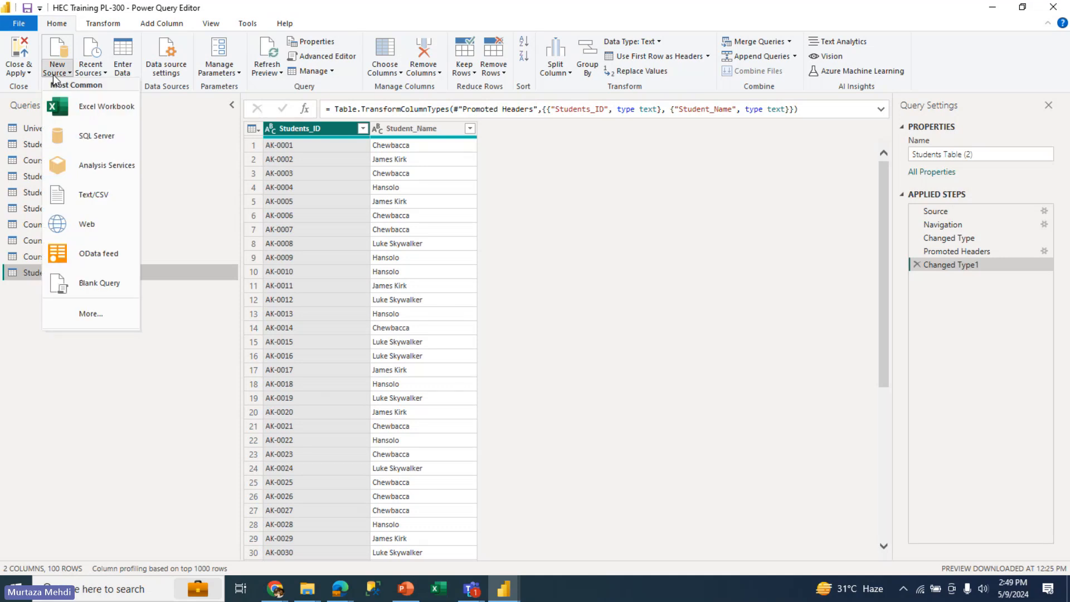
click(93, 77)
click(93, 77)
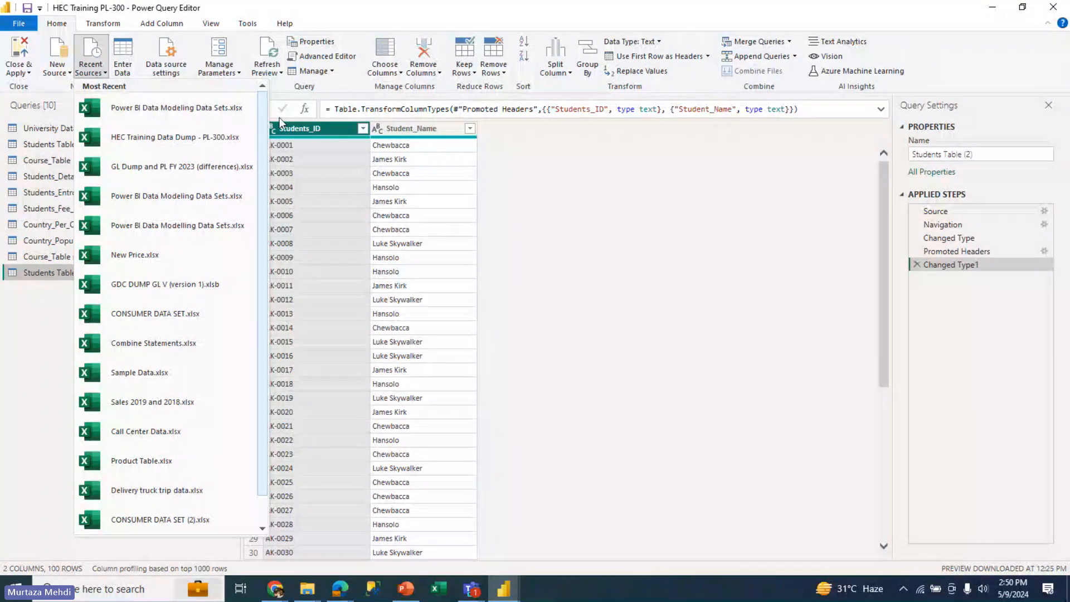
click(657, 197)
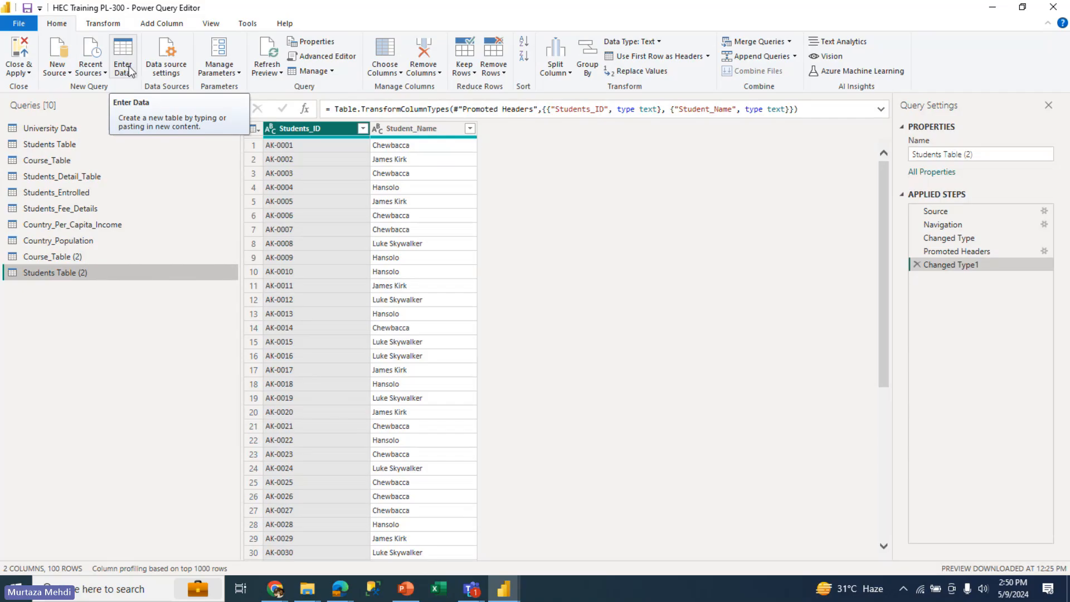
Inspect the current file's data sources and the change-source options for HEC Training Data Dump - PL-300.xlsx, keeping its existing path
click(179, 75)
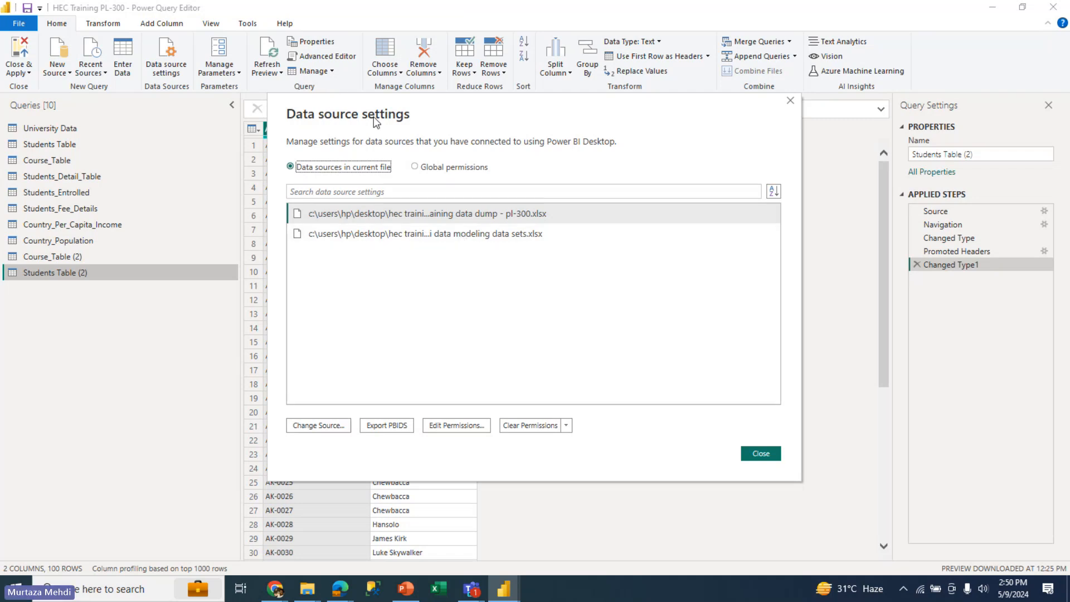
click(401, 238)
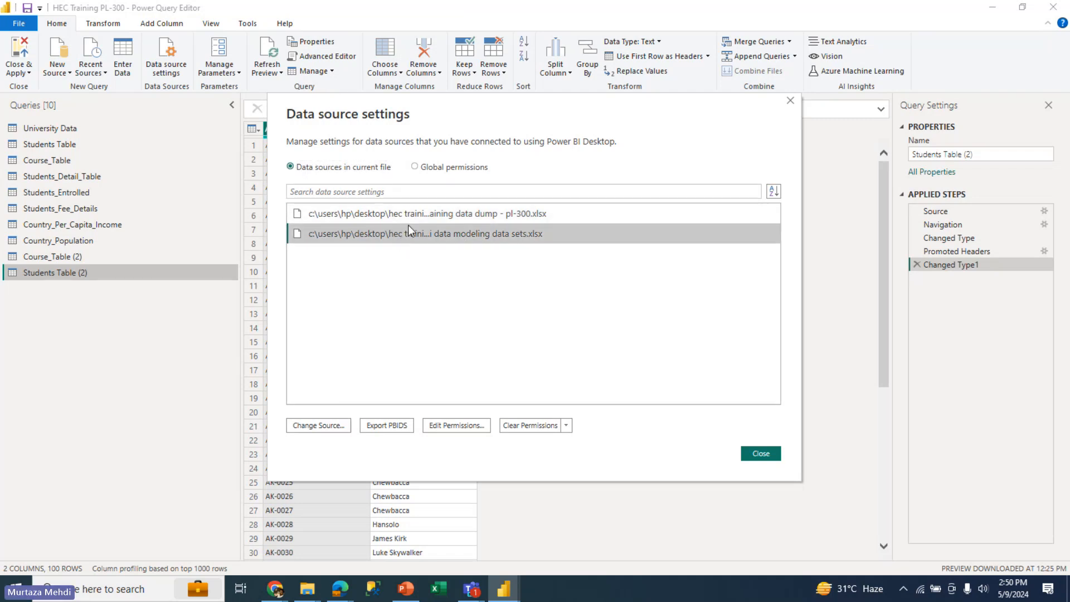
click(410, 216)
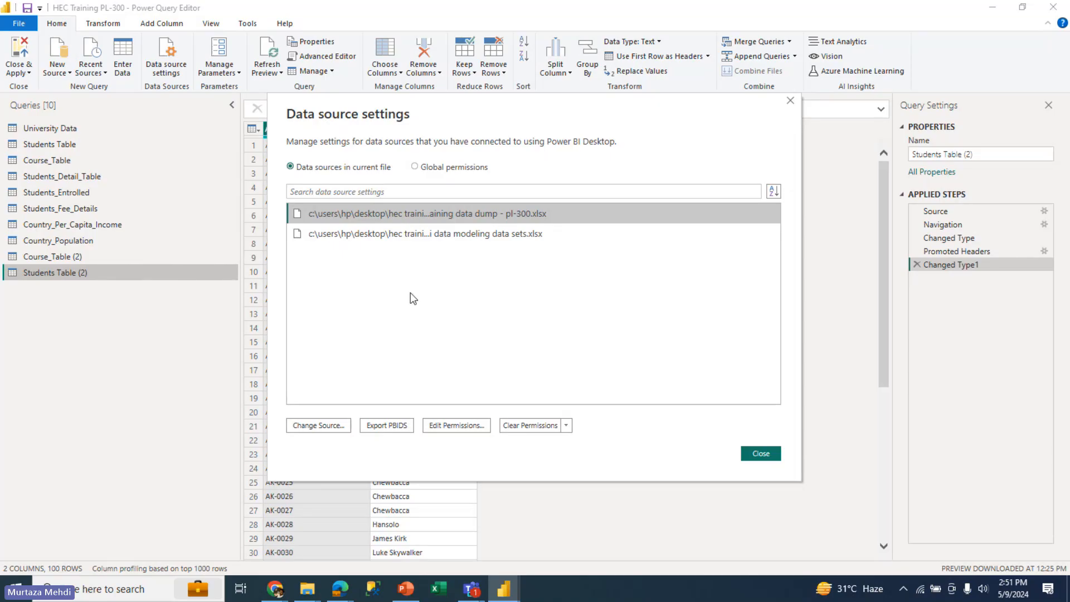
click(330, 425)
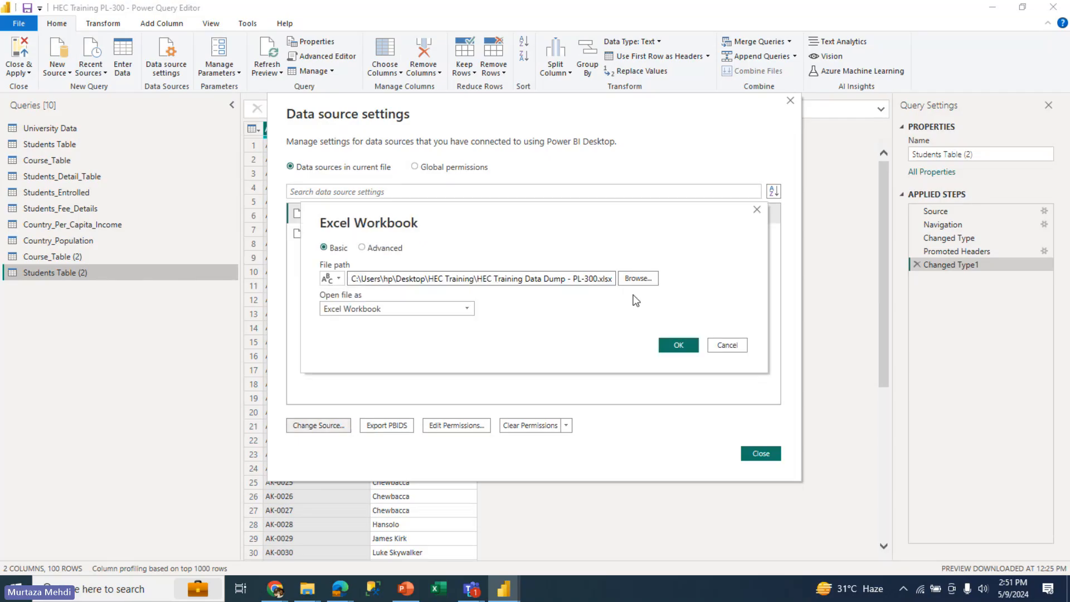
click(638, 278)
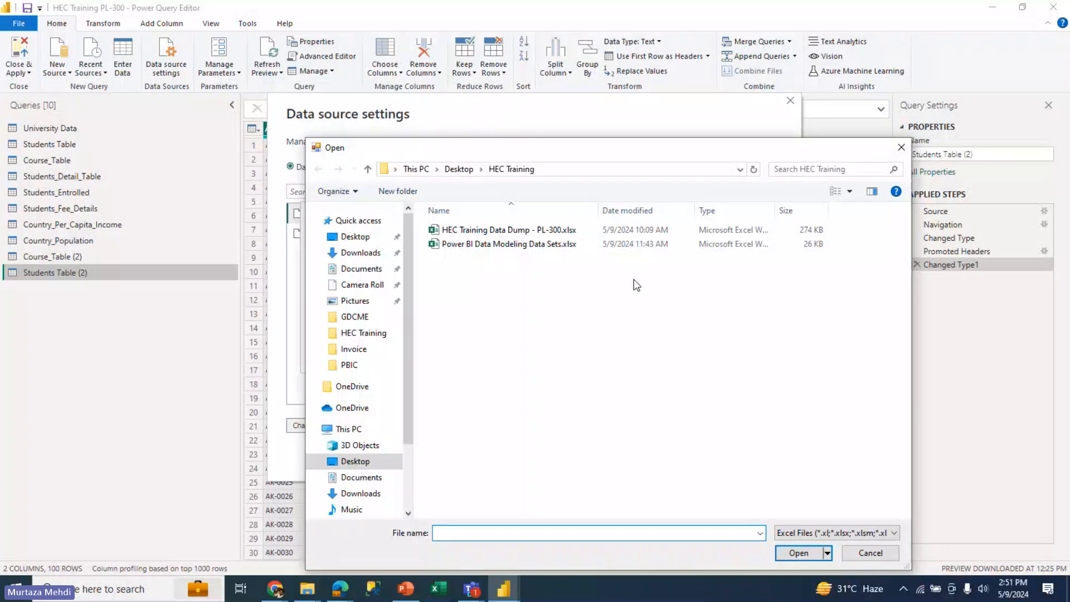
click(560, 230)
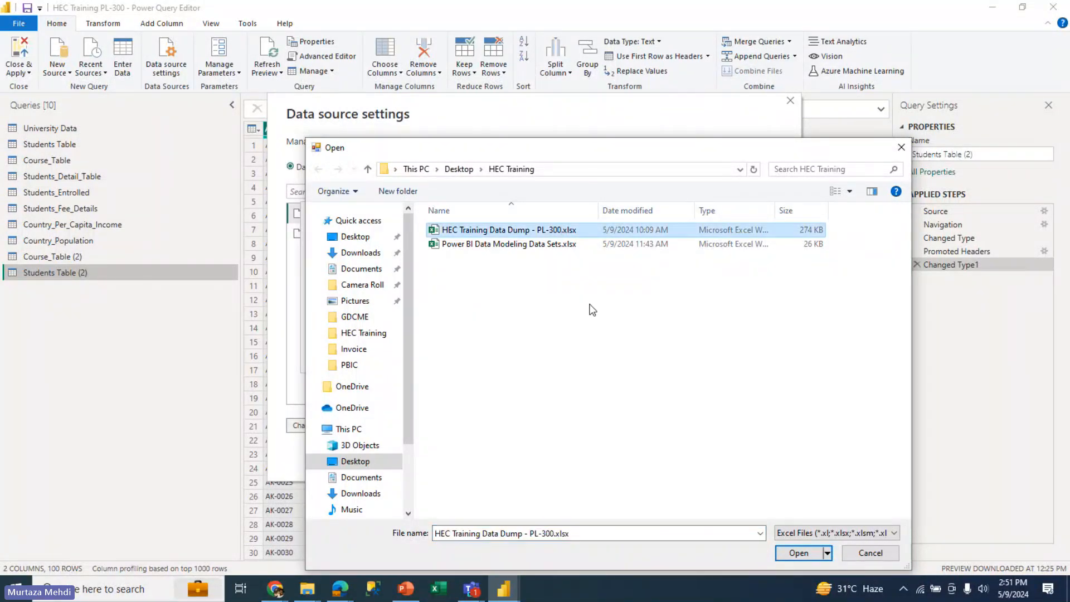
click(874, 555)
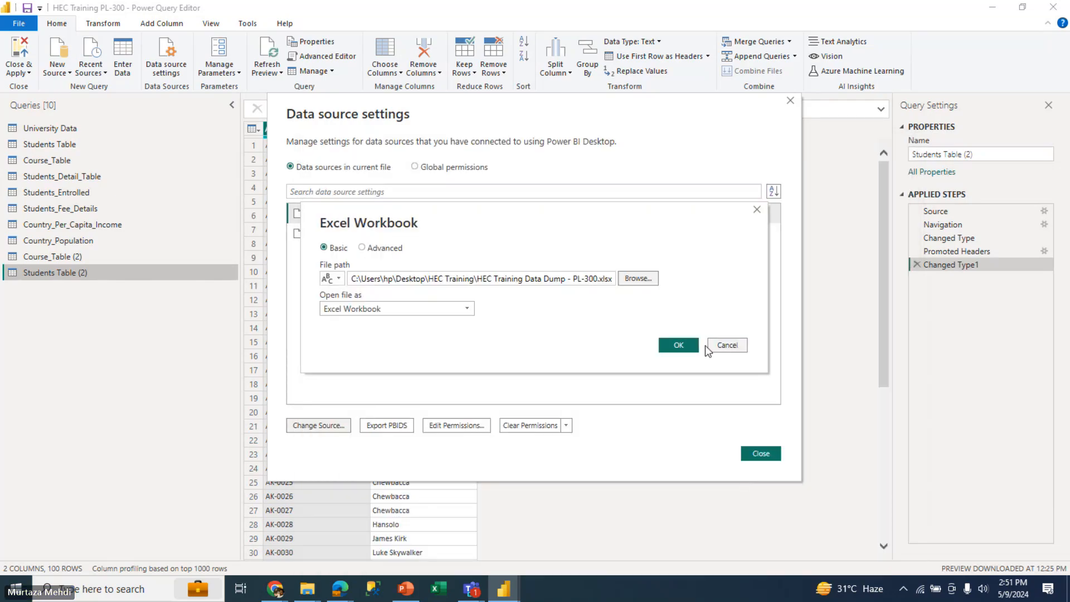
click(685, 345)
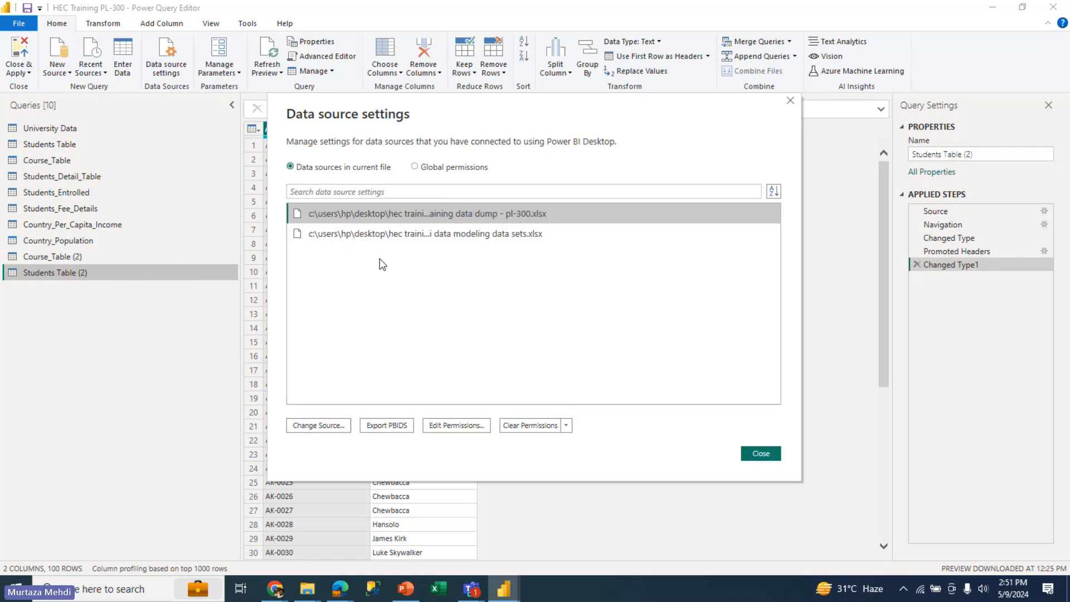
click(382, 234)
click(389, 209)
click(769, 459)
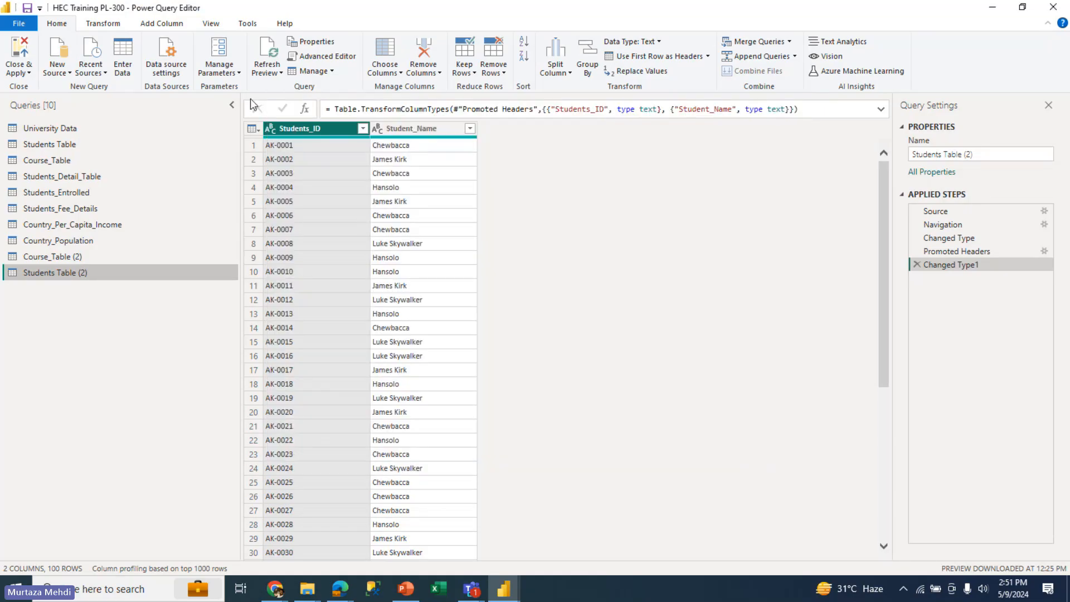
Look over the parameter management choices and refresh the preview of the Students Table (2) query
click(226, 73)
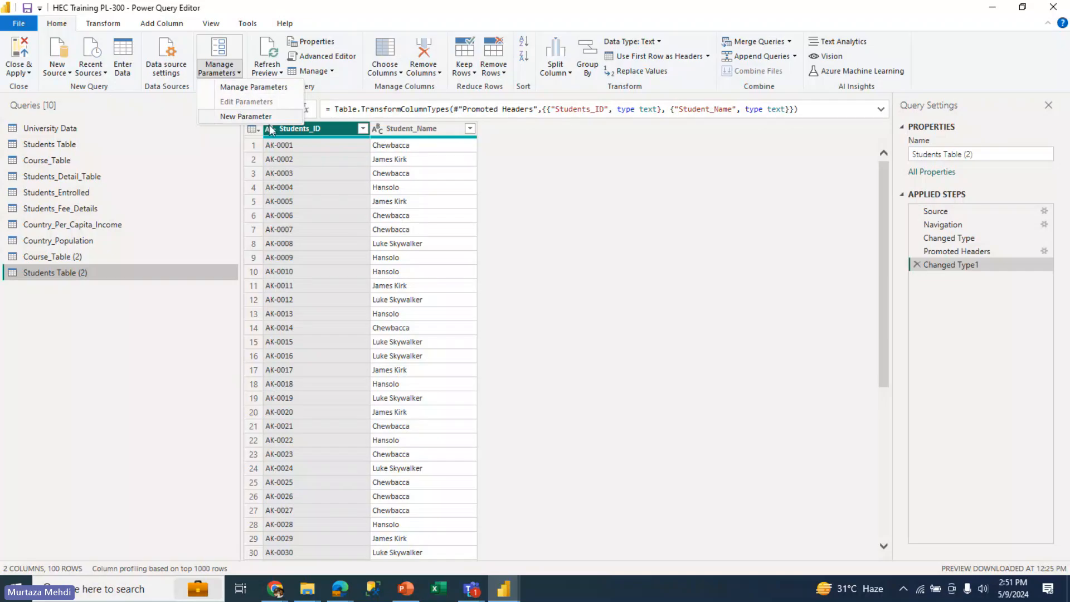
click(545, 205)
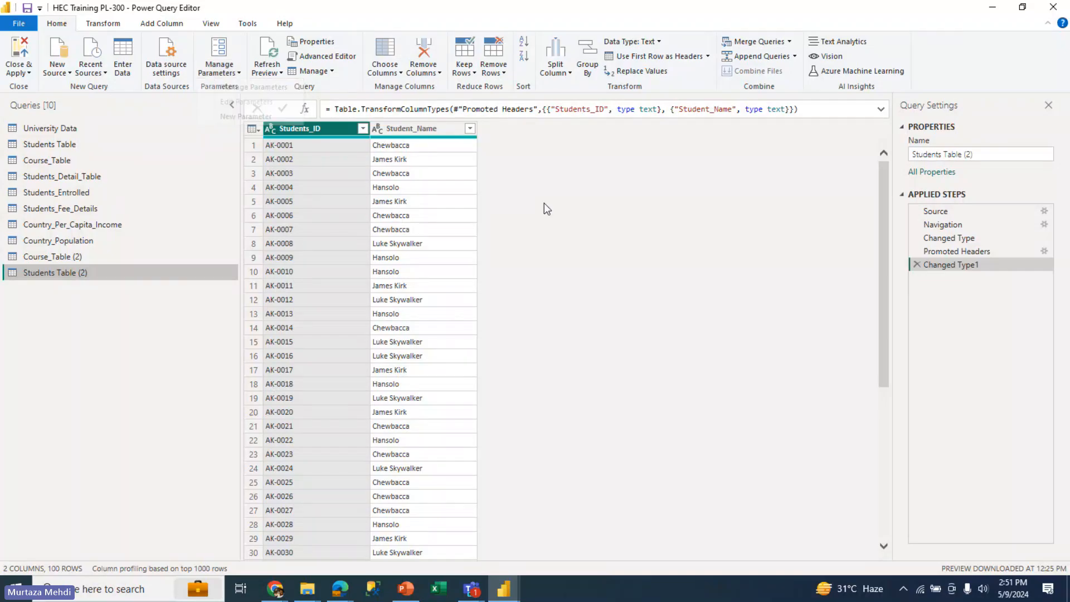
click(272, 50)
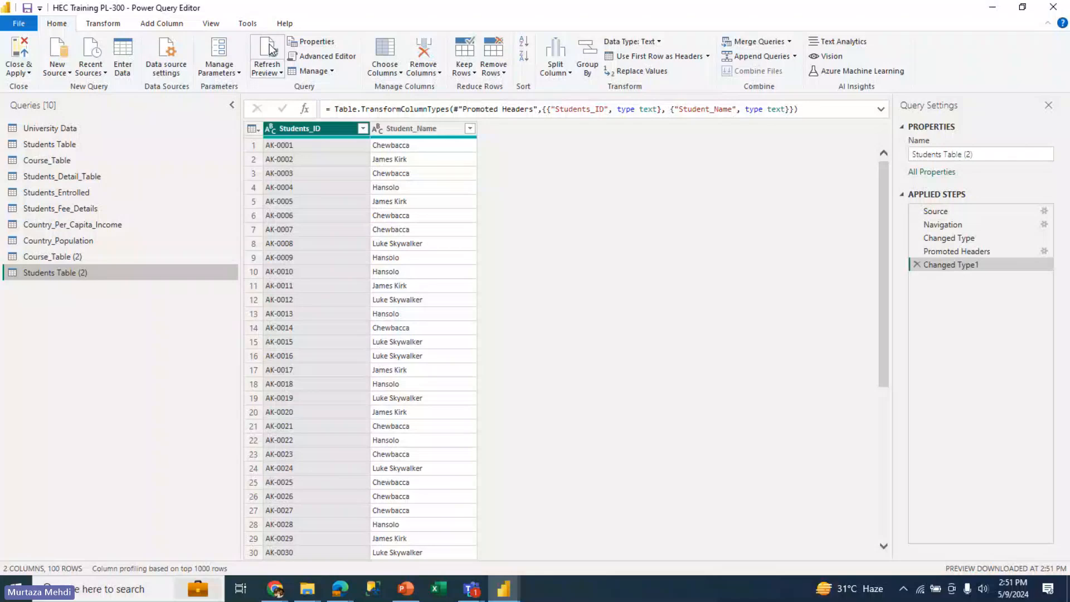
Examine the query properties of Students Table (2) and its transformation code in the Advanced Editor
click(315, 41)
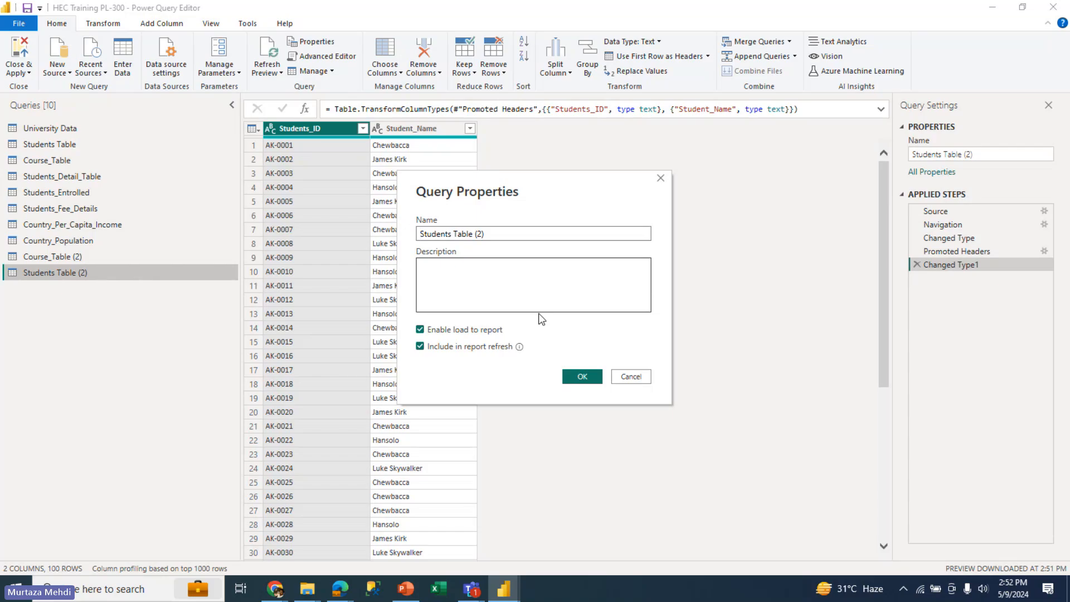
click(633, 379)
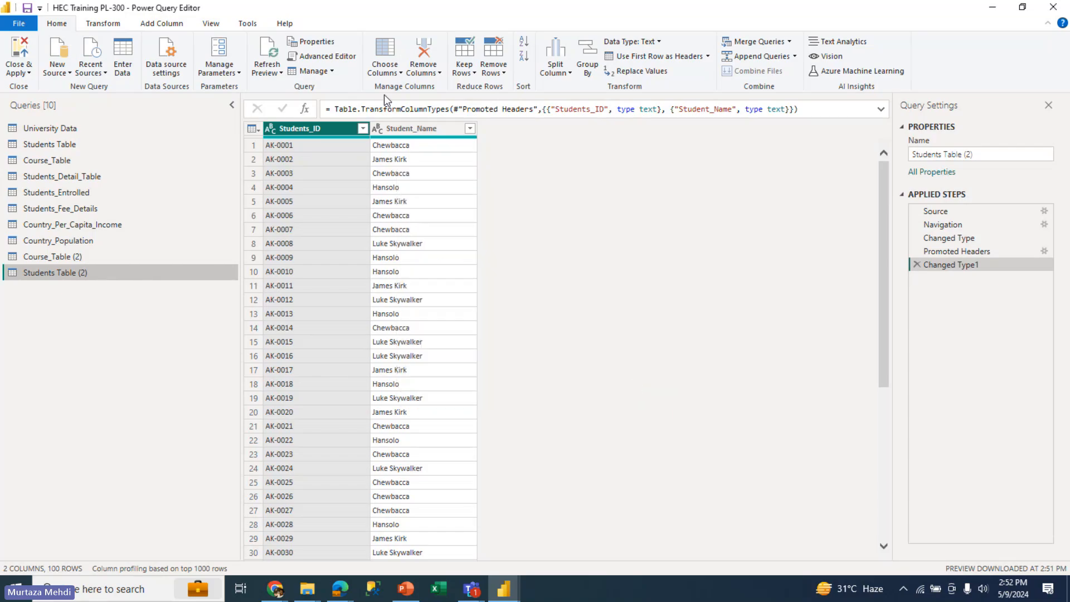
click(350, 57)
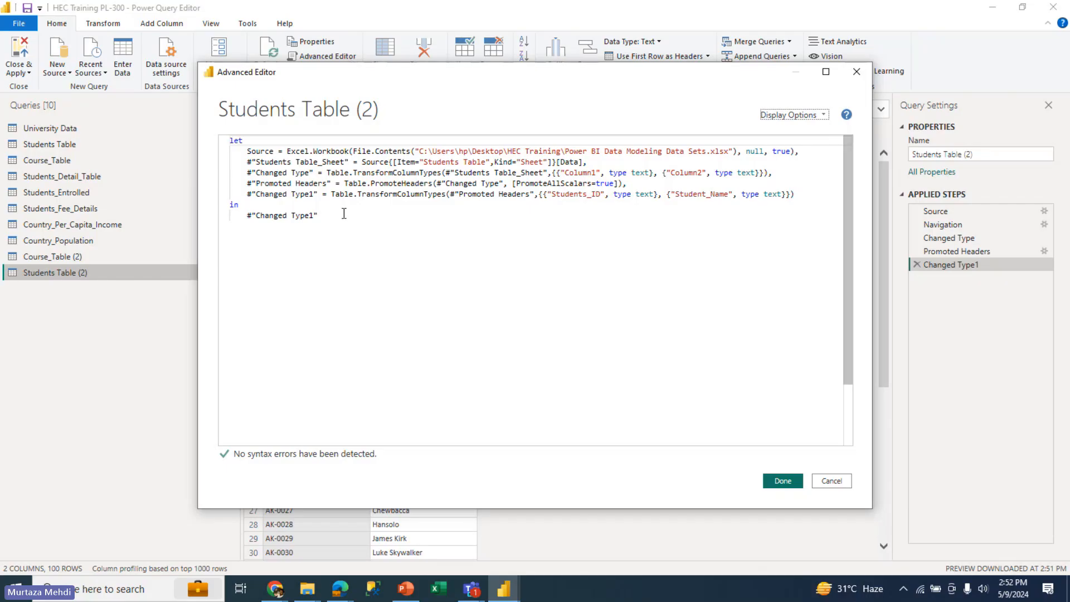
drag(335, 215, 238, 139)
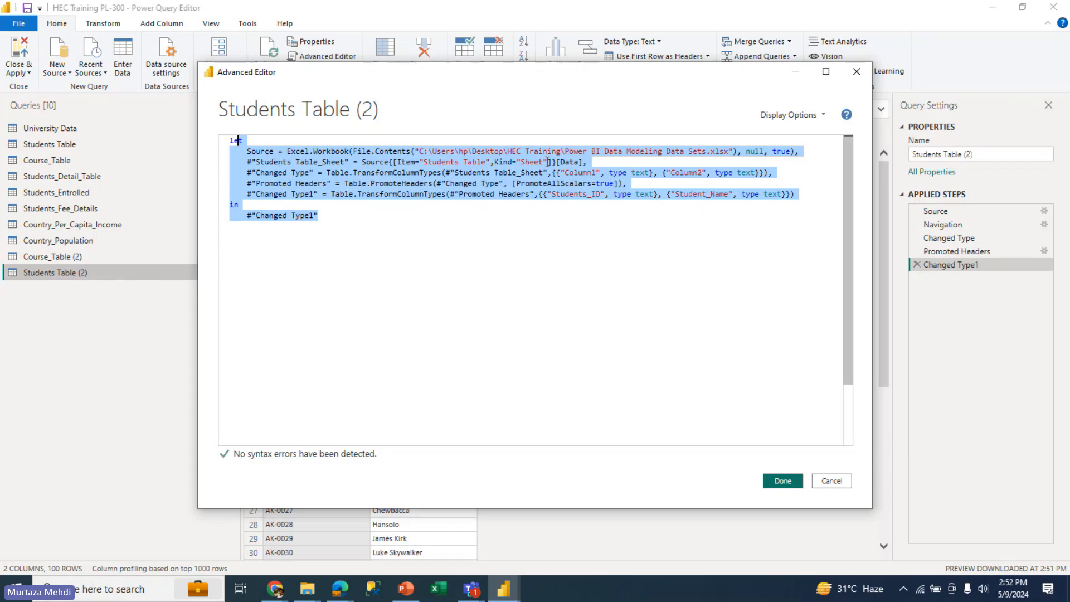
click(581, 162)
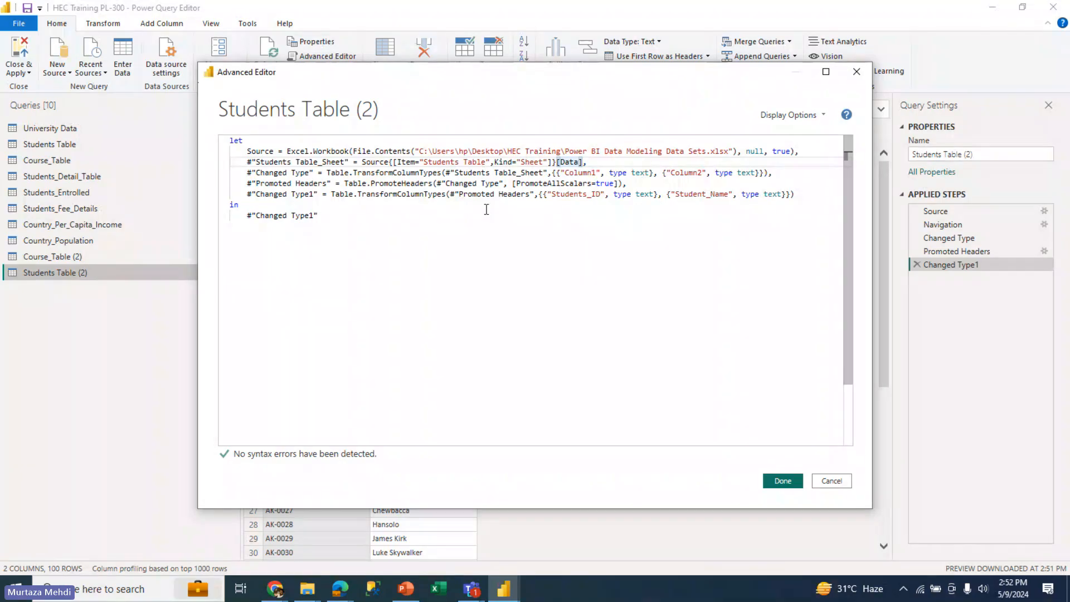
click(609, 183)
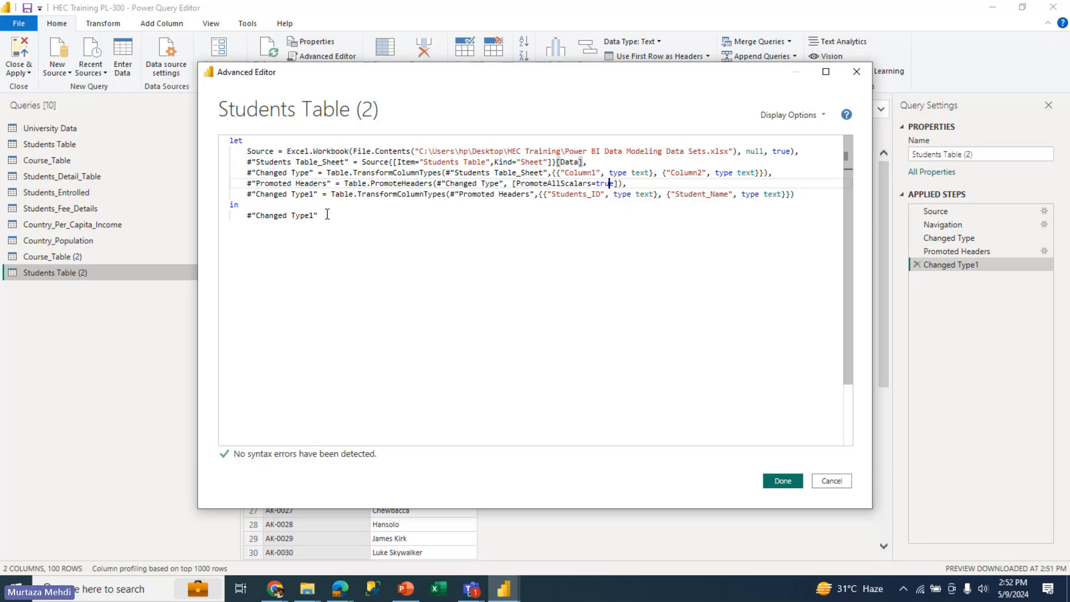
drag(327, 214, 300, 194)
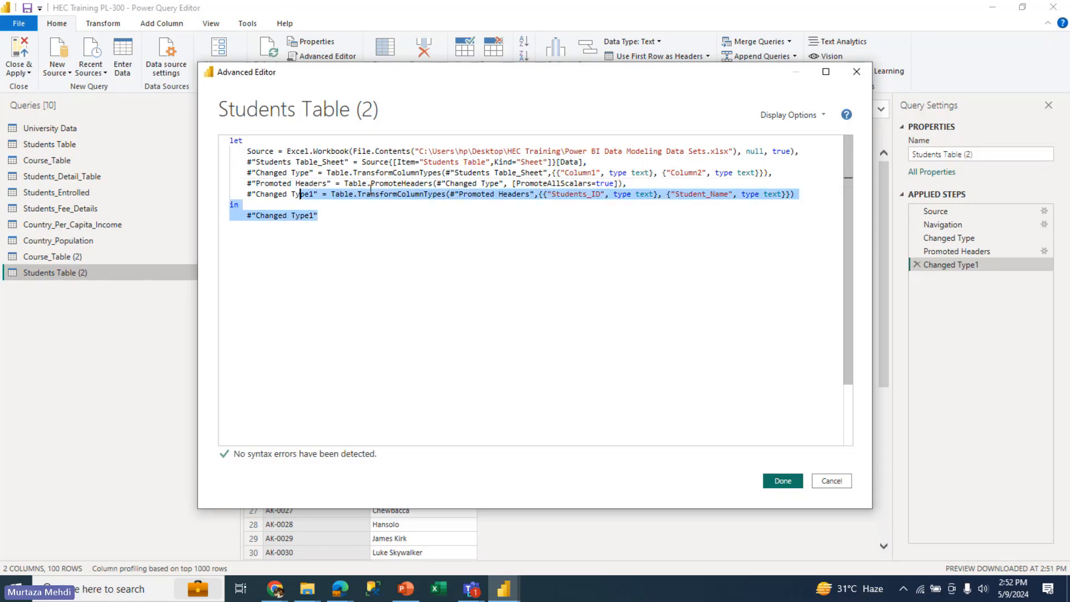
key(shift+Down)
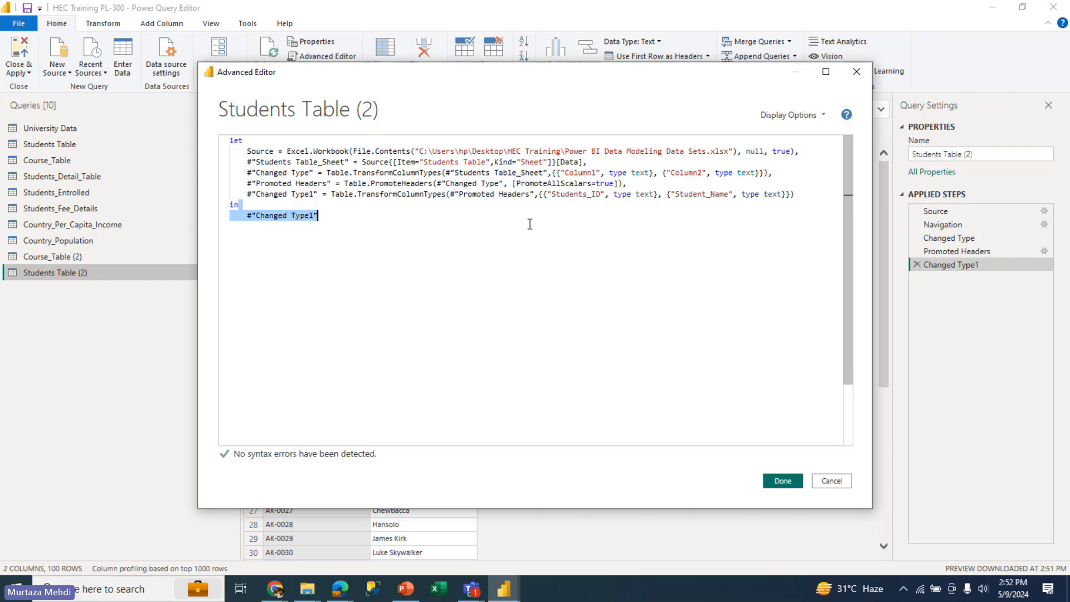
click(782, 480)
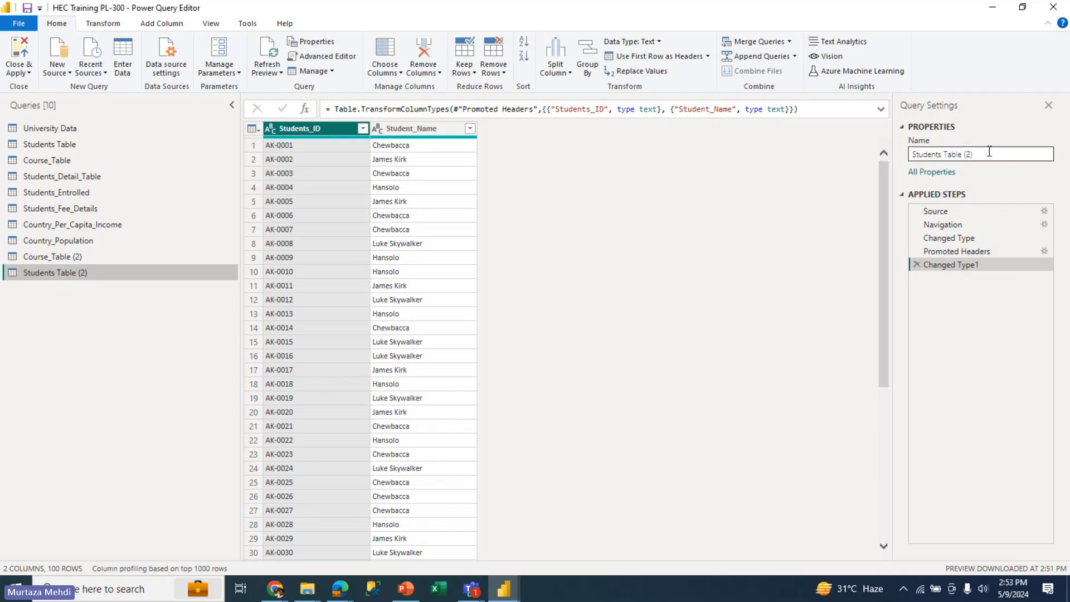
Delete the Changed Type1 and Promoted Headers steps of Students Table (2) and promote its first row to headers again
click(917, 264)
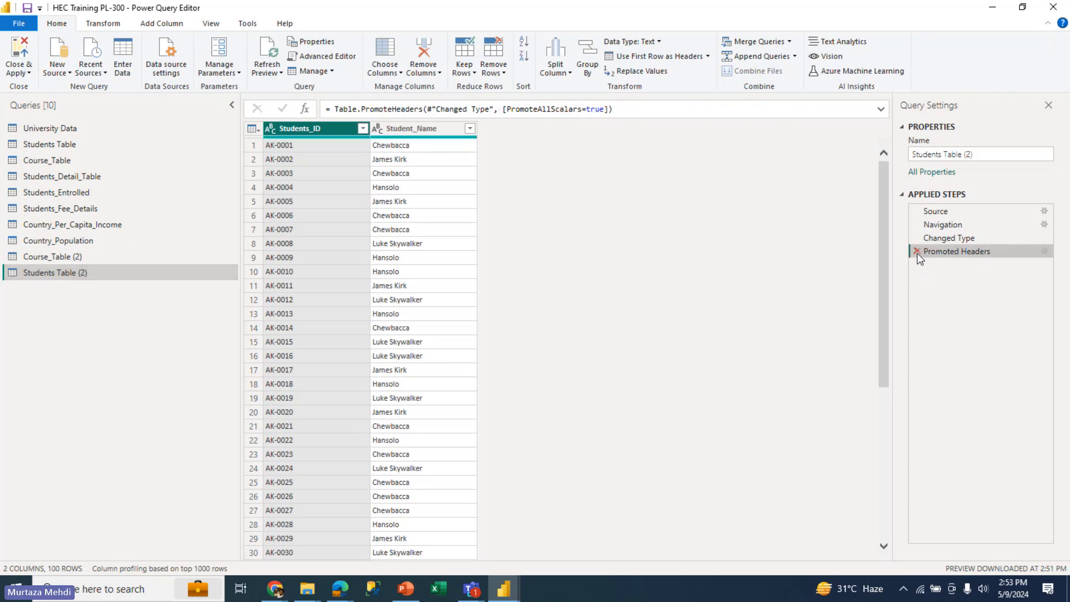
click(917, 252)
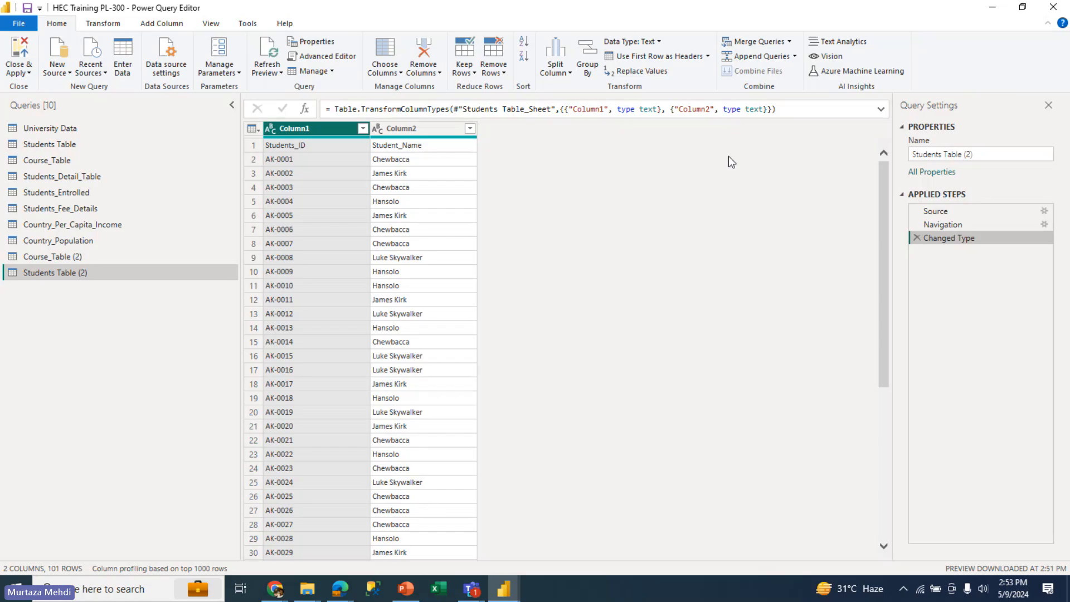
click(657, 56)
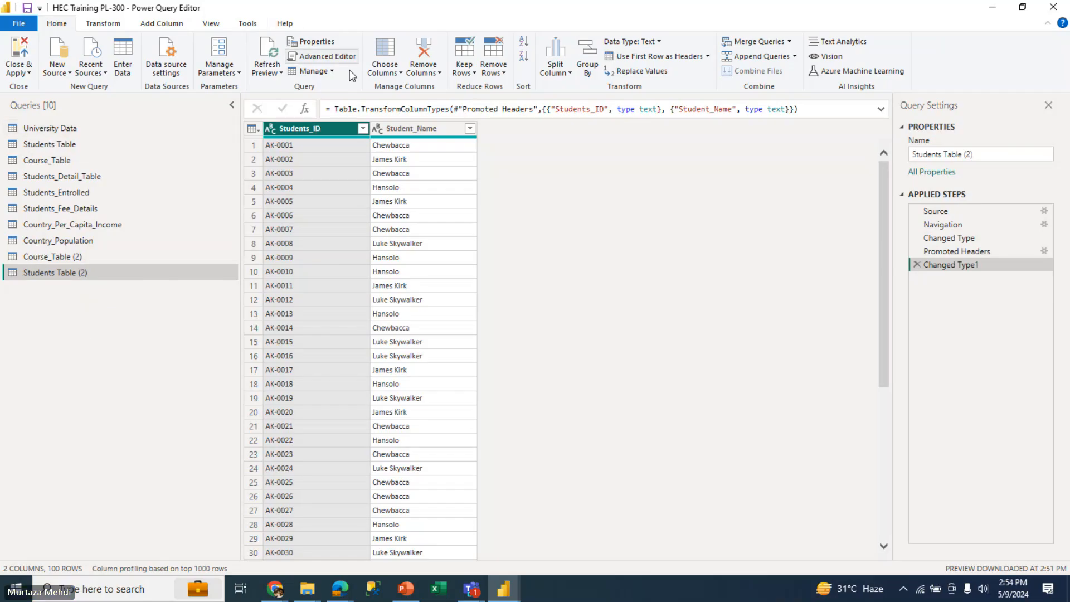
Refresh the outdated data preview of the University Data query
click(386, 72)
click(146, 143)
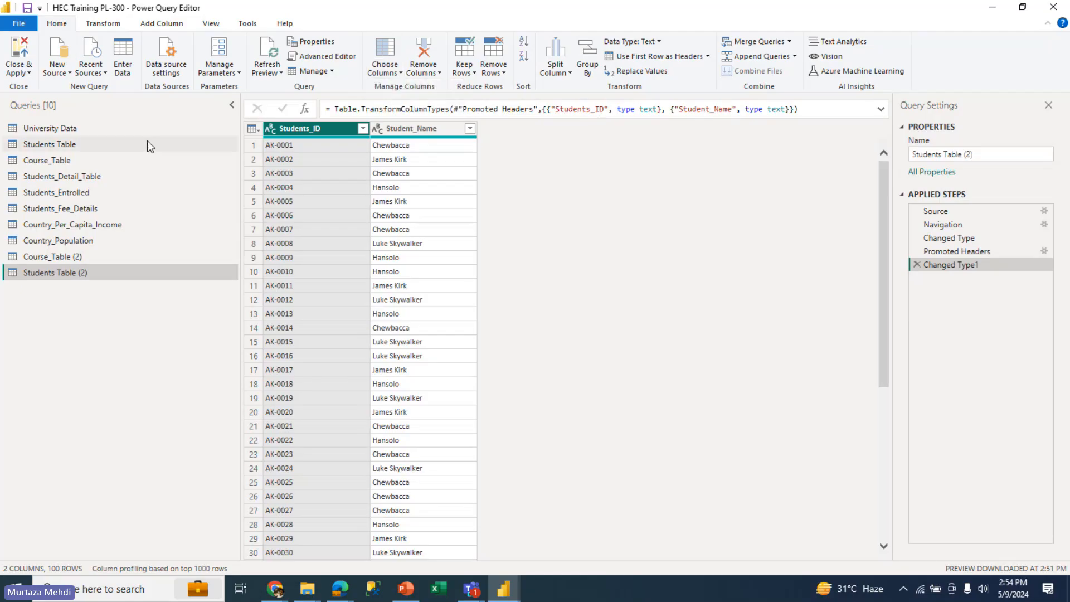
click(126, 130)
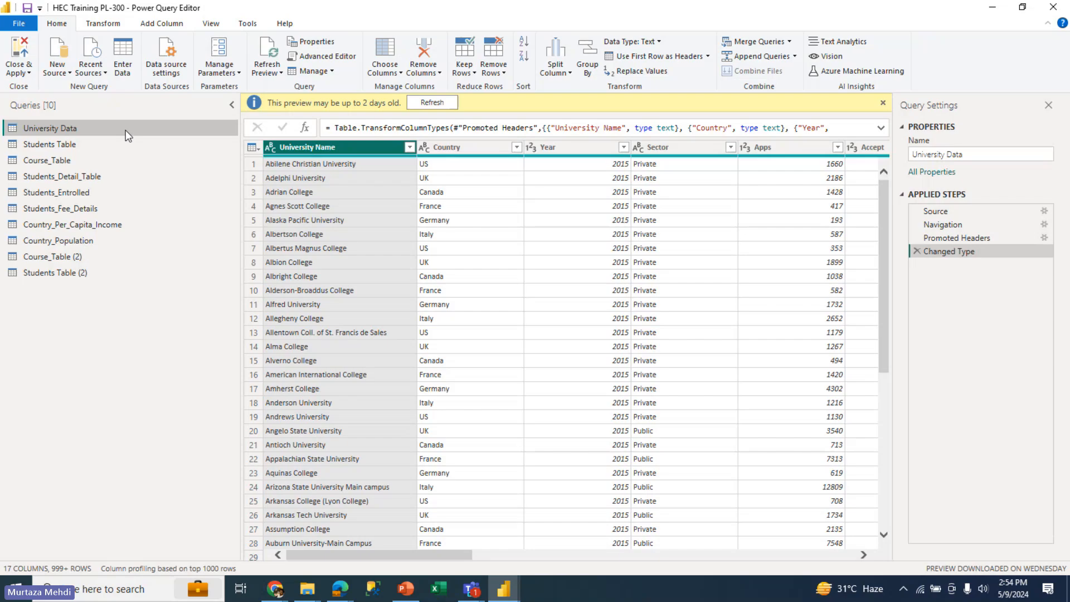
click(419, 106)
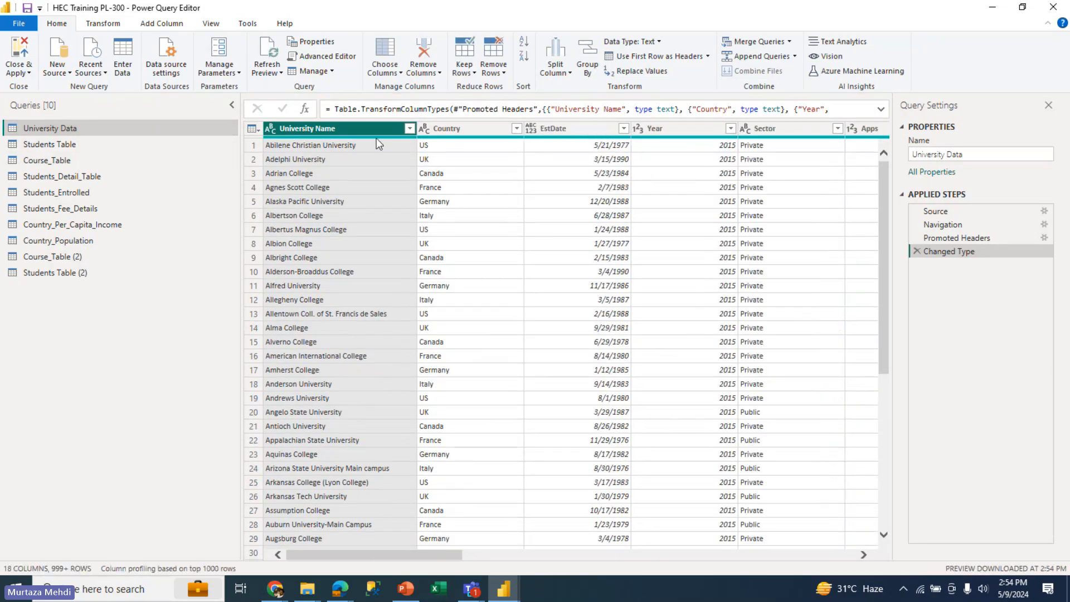
Keep all University Data columns except FullUndergrads and PartimeUndergrads using Choose Columns
click(394, 68)
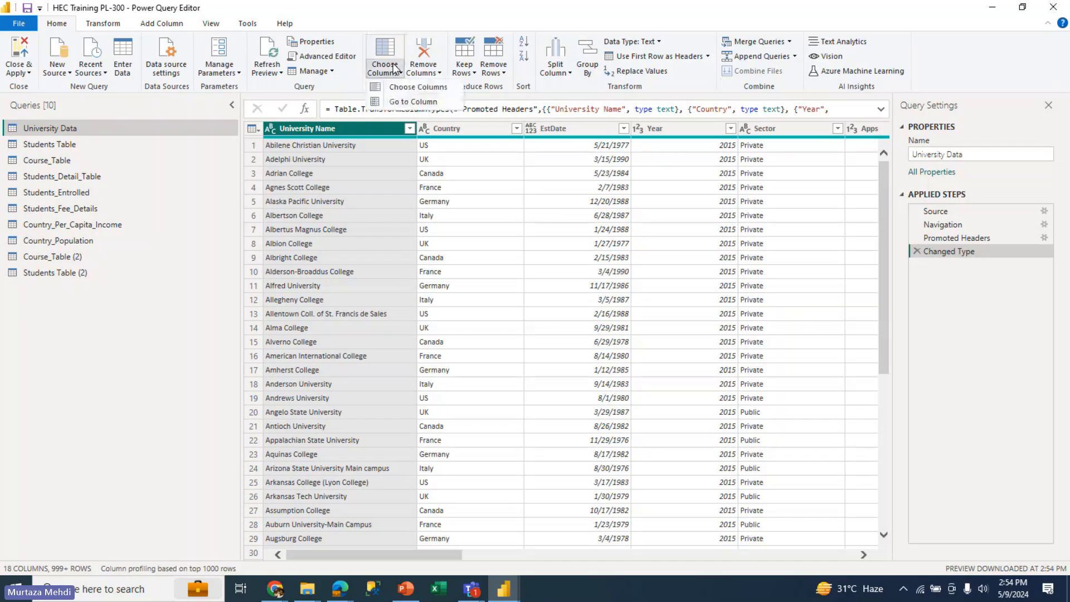
click(452, 557)
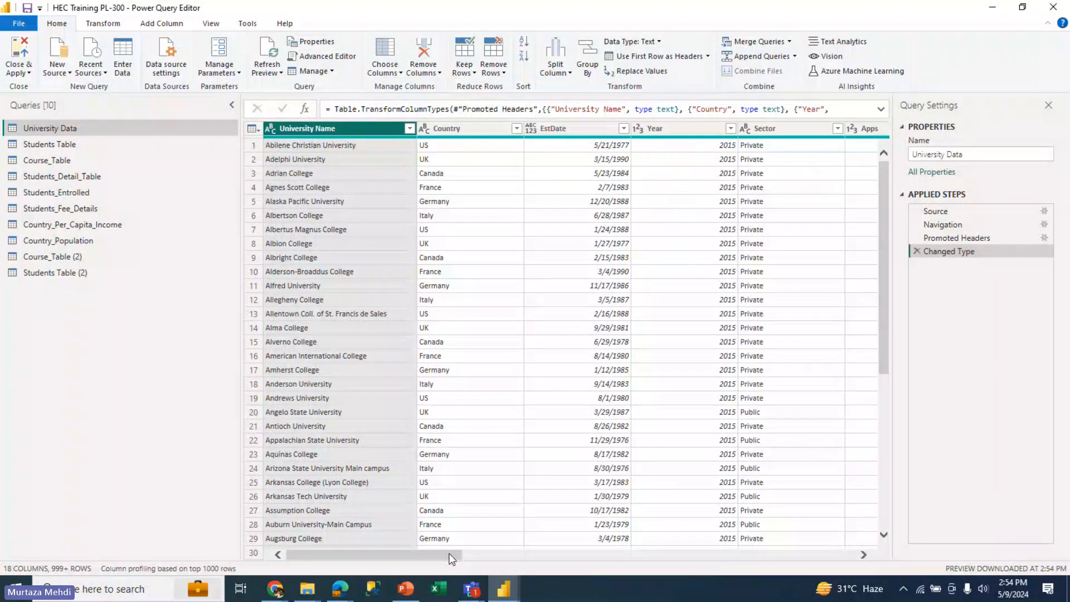
click(838, 556)
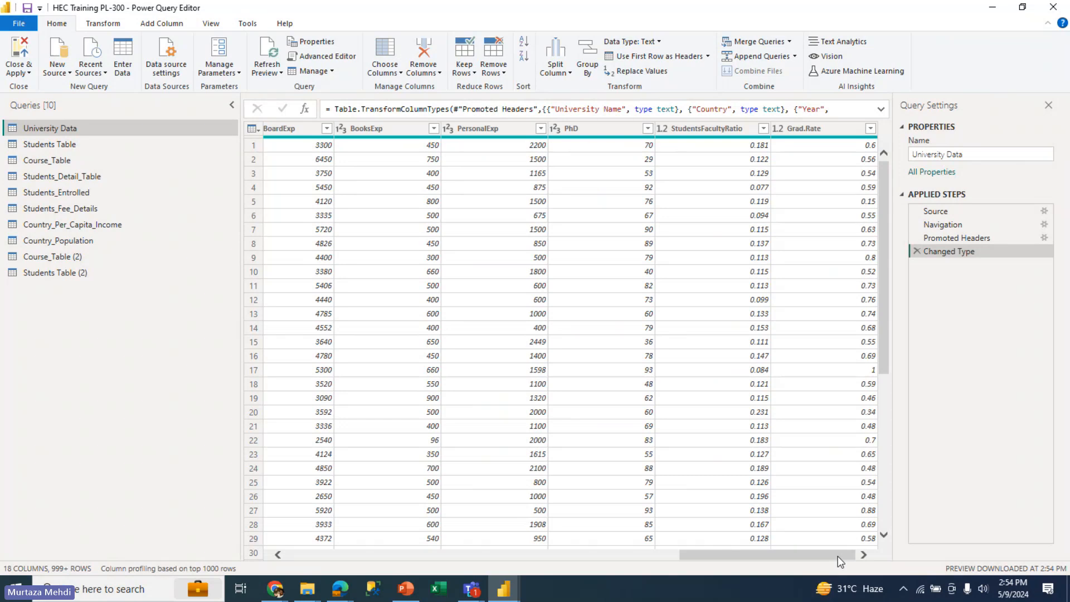
drag(840, 559, 356, 496)
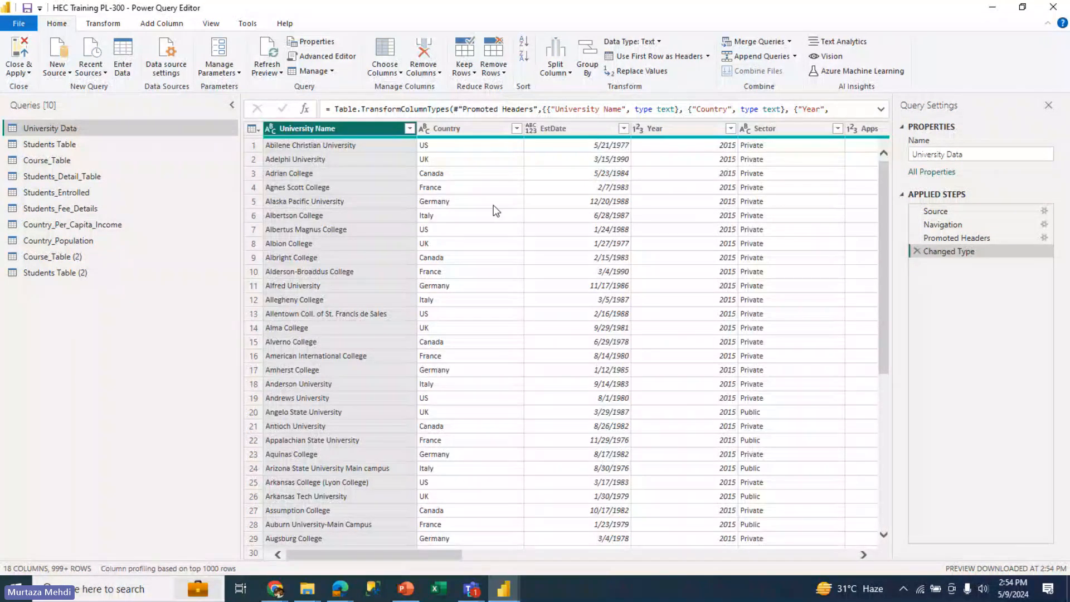
click(385, 71)
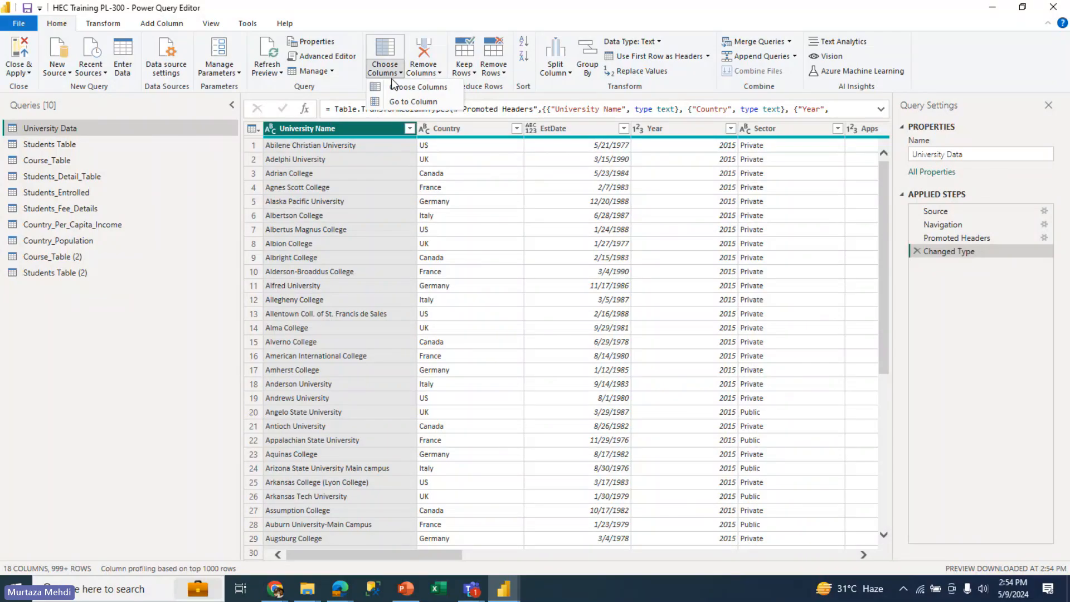
click(397, 89)
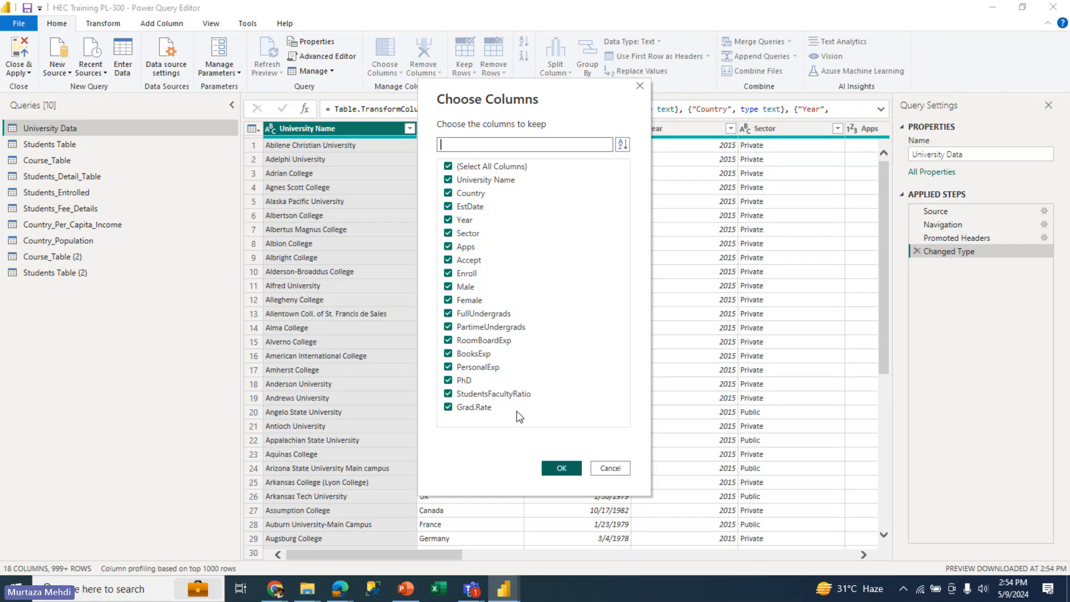
click(468, 313)
click(468, 329)
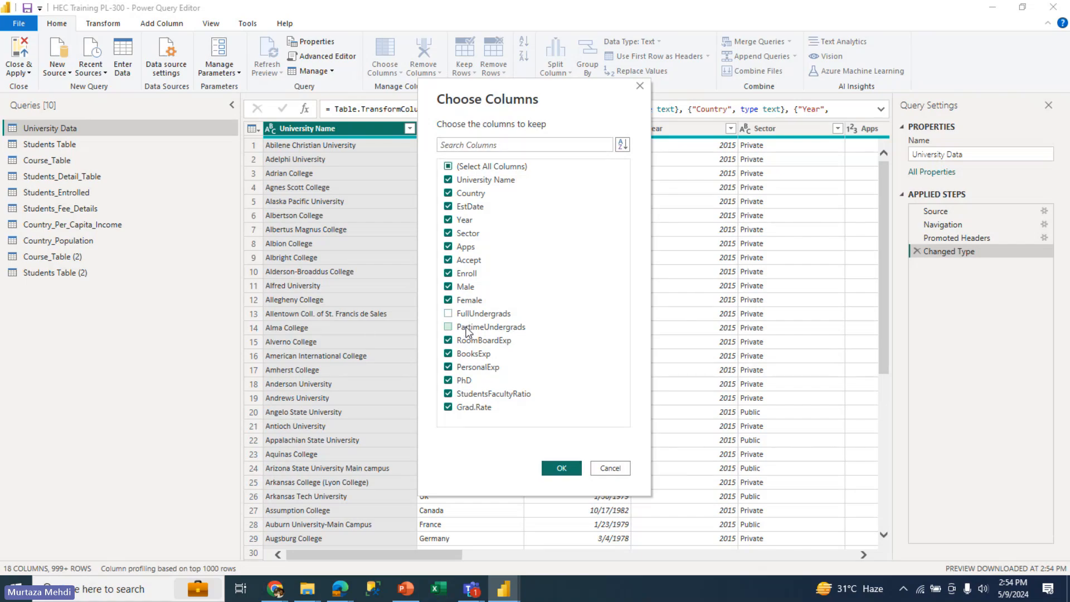
click(558, 469)
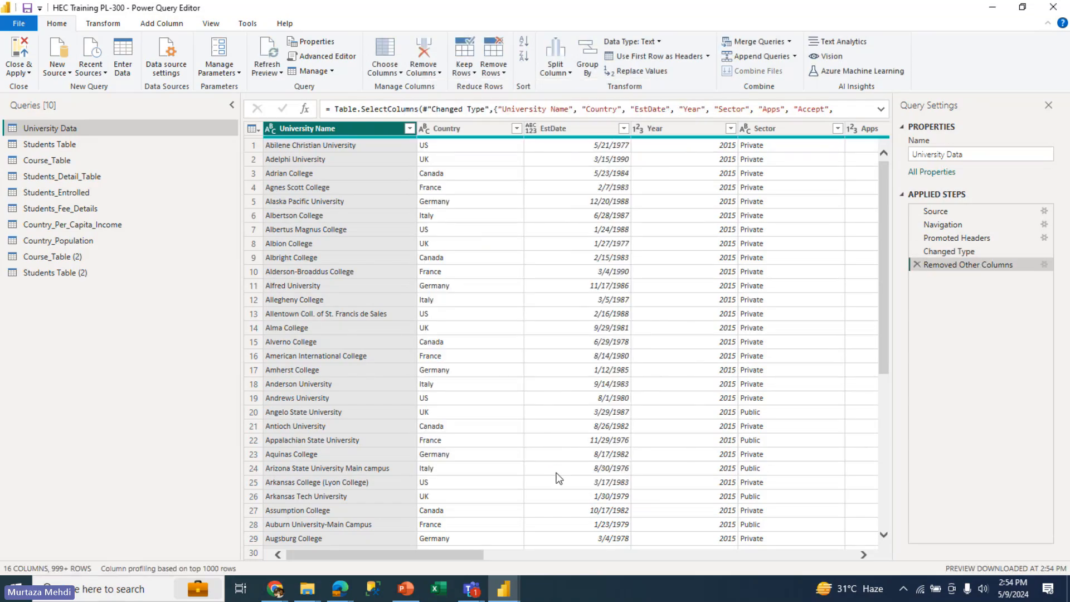
Filter the Country column of University Data to keep only the US rows
drag(403, 558, 788, 595)
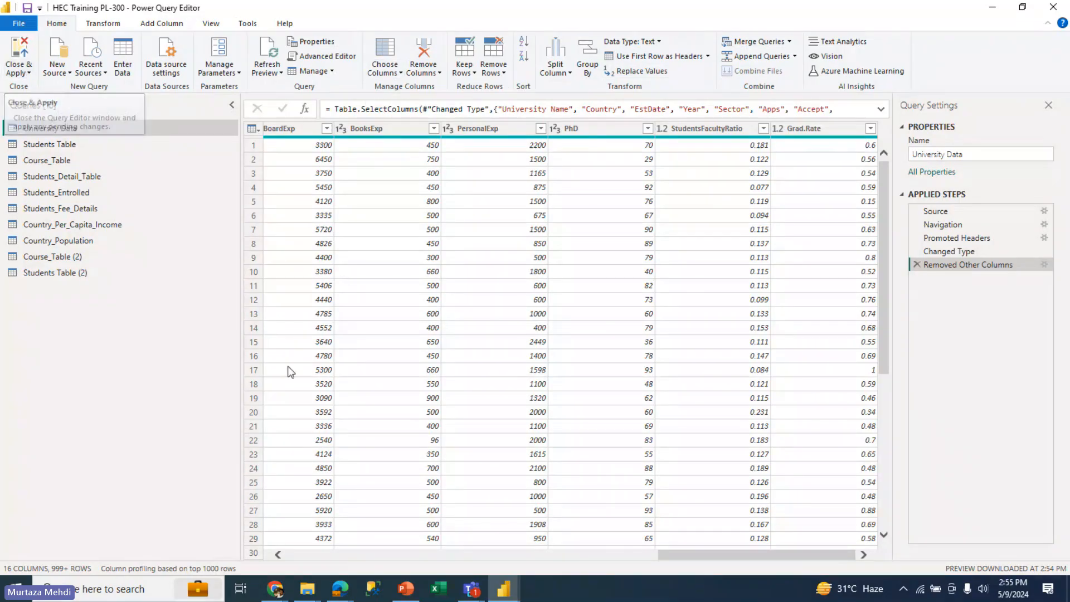
drag(664, 557, 269, 591)
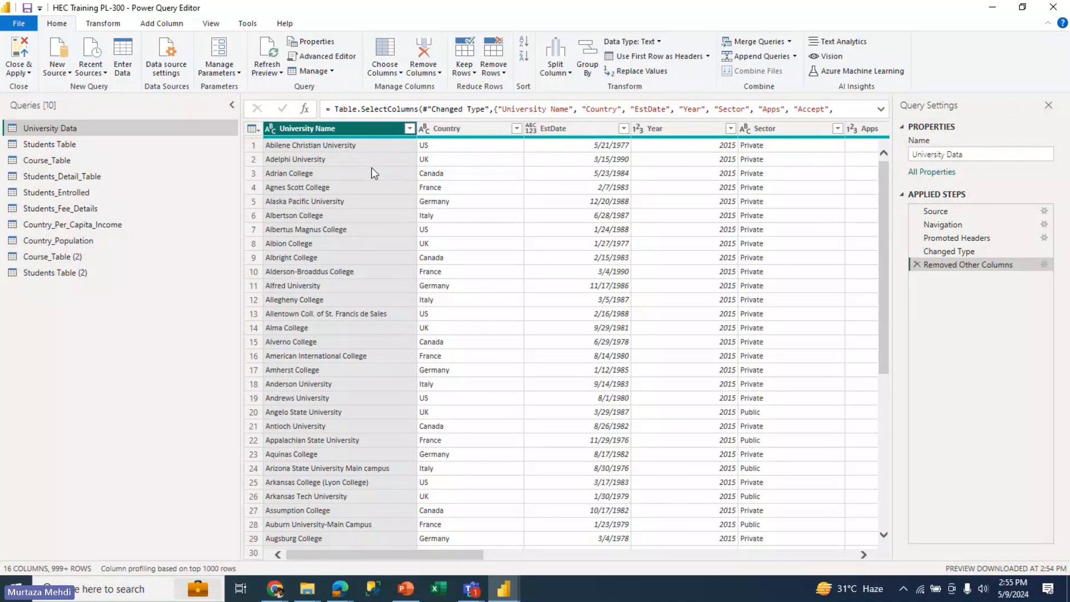
click(517, 129)
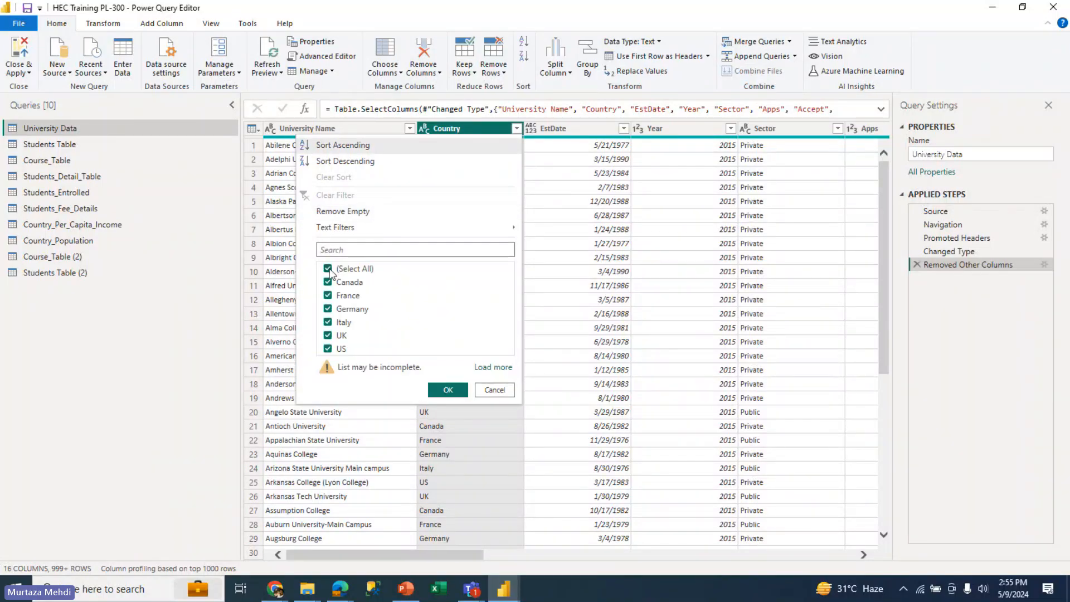
click(328, 270)
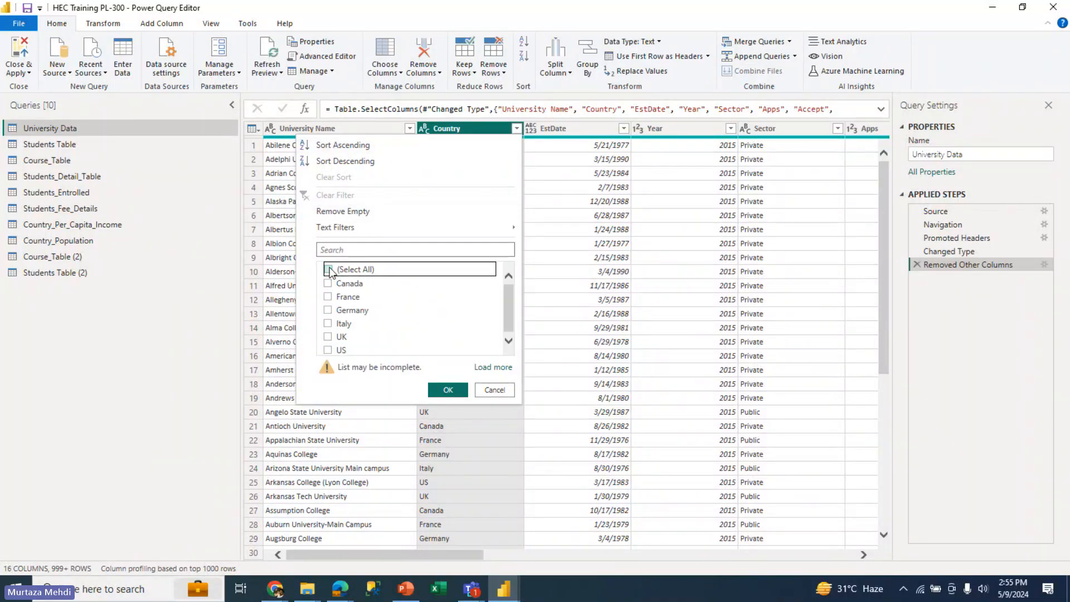
click(328, 350)
click(448, 390)
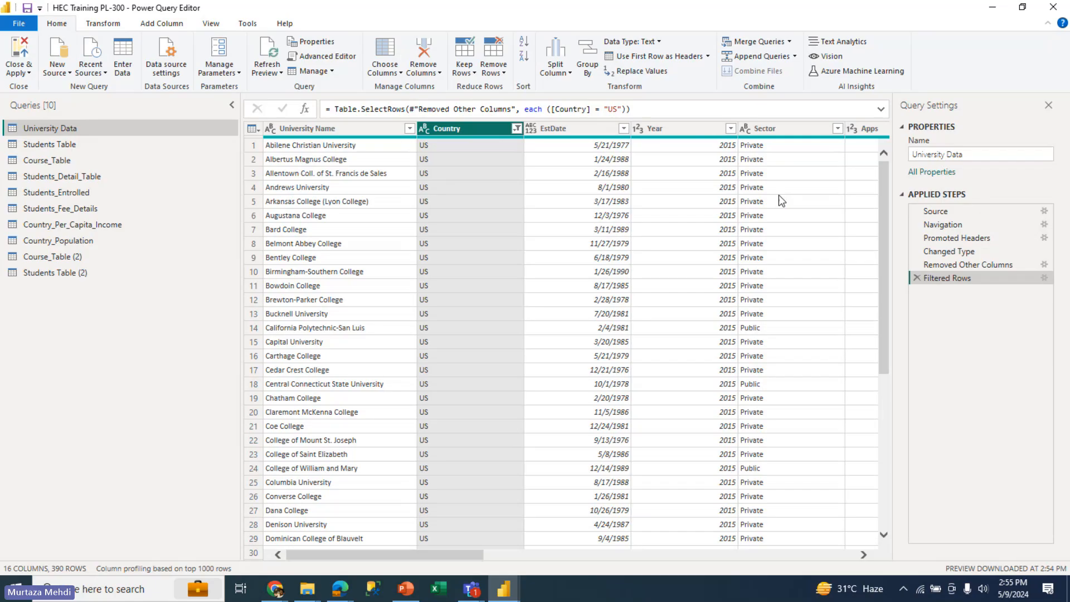
Remove the EstDate column from University Data and delete the resulting Removed Columns step
click(435, 74)
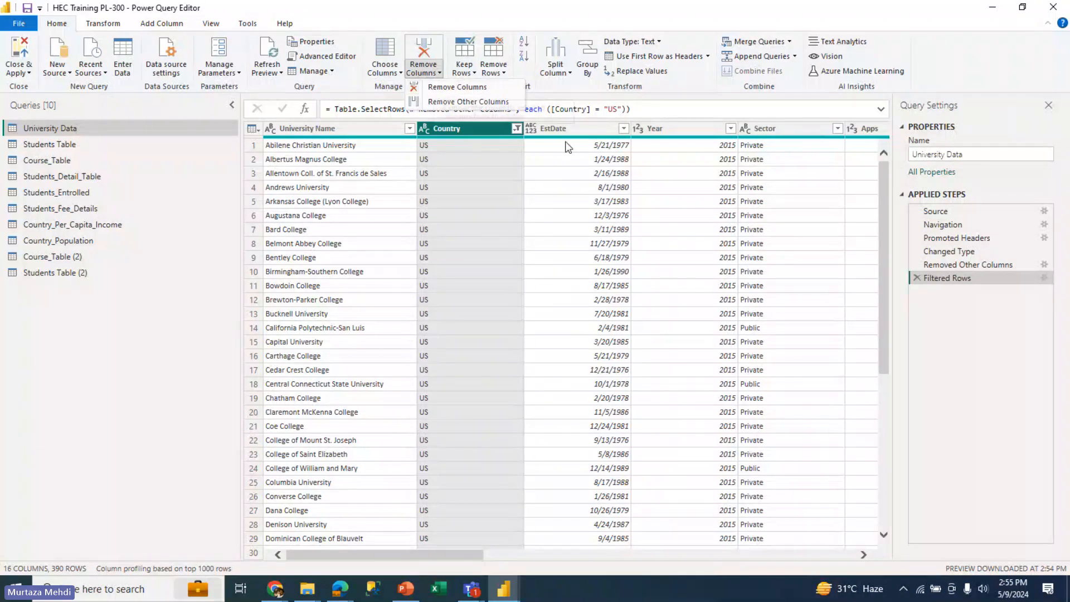
click(591, 137)
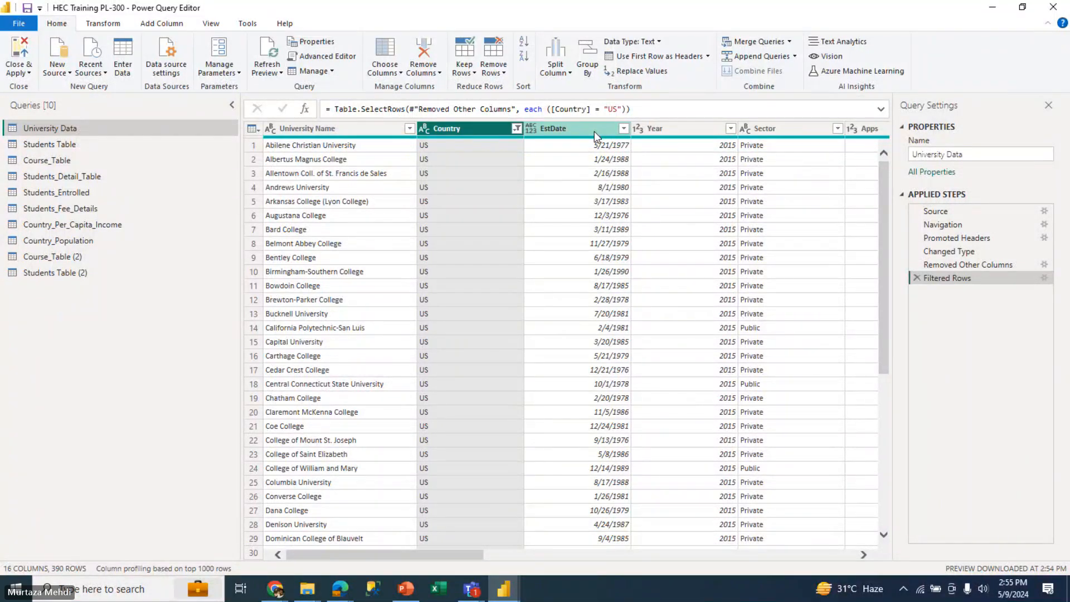
click(594, 131)
click(423, 68)
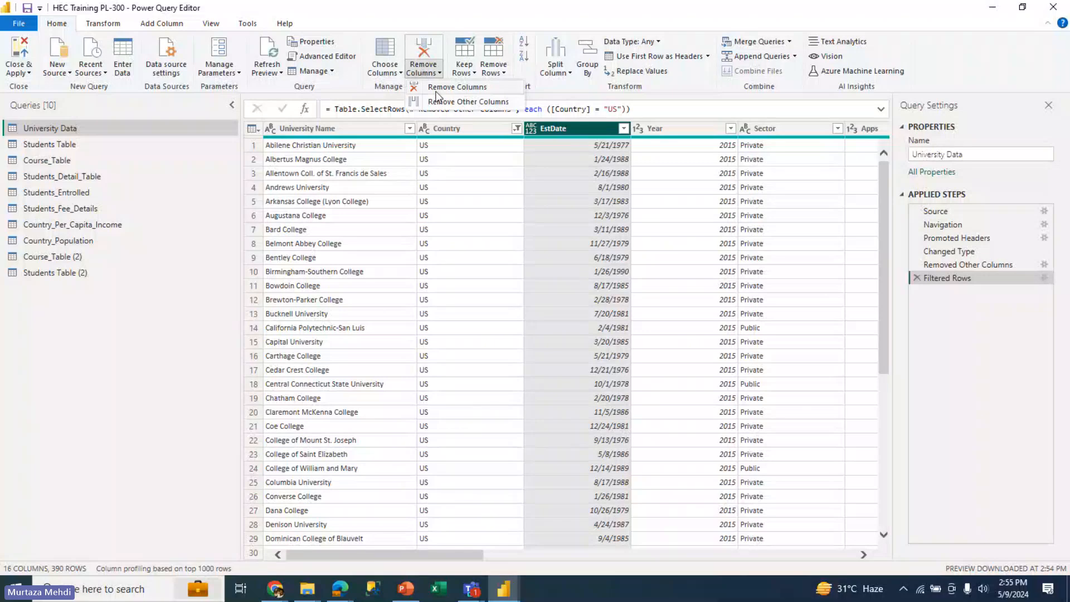
click(456, 88)
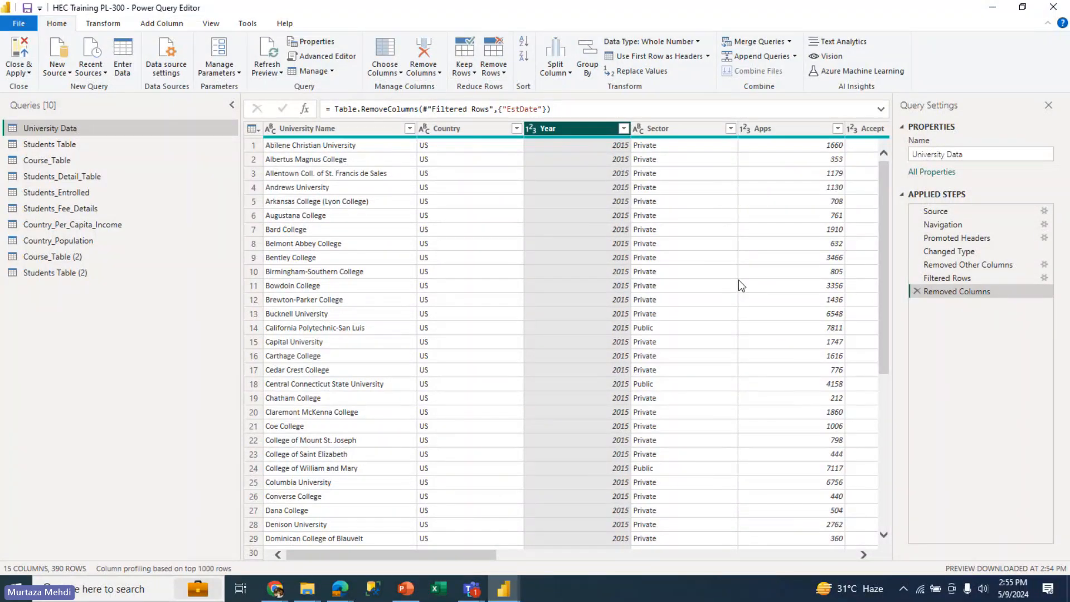
click(917, 292)
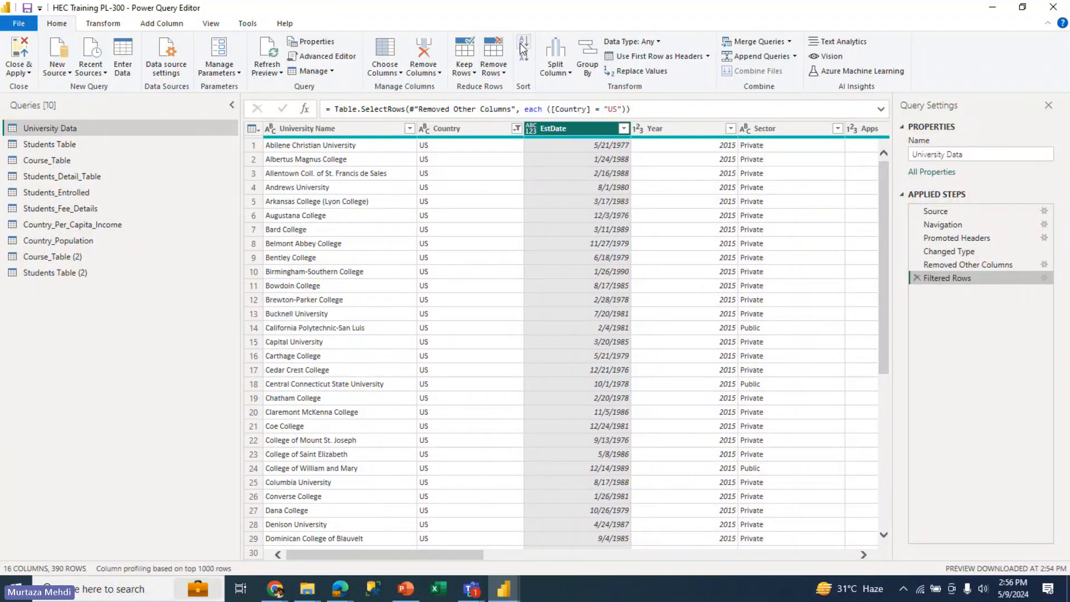
Sort University Data by the University Name column in ascending order
click(334, 128)
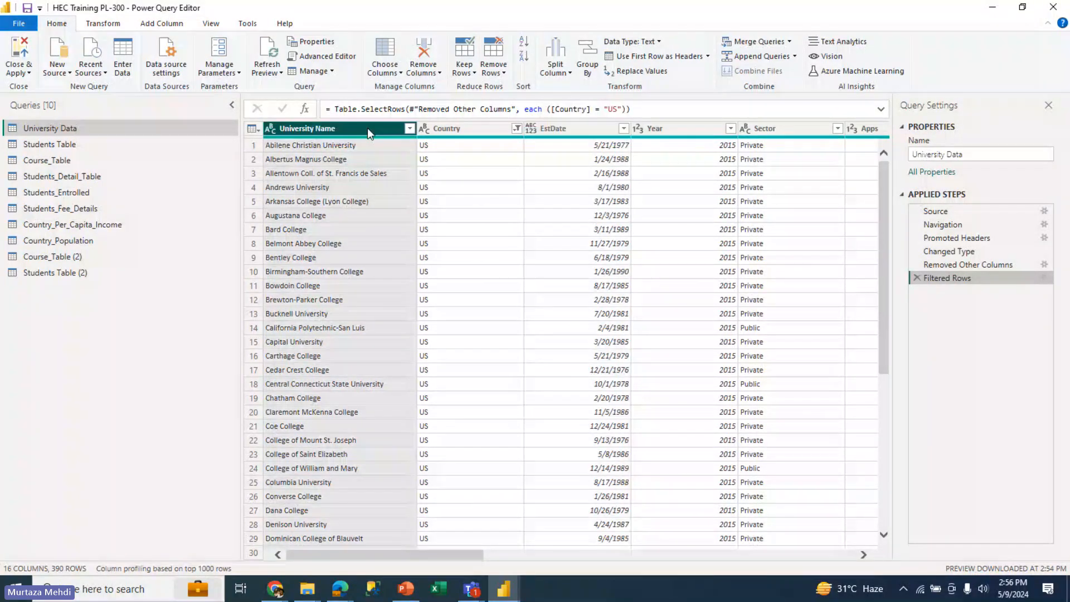
click(523, 42)
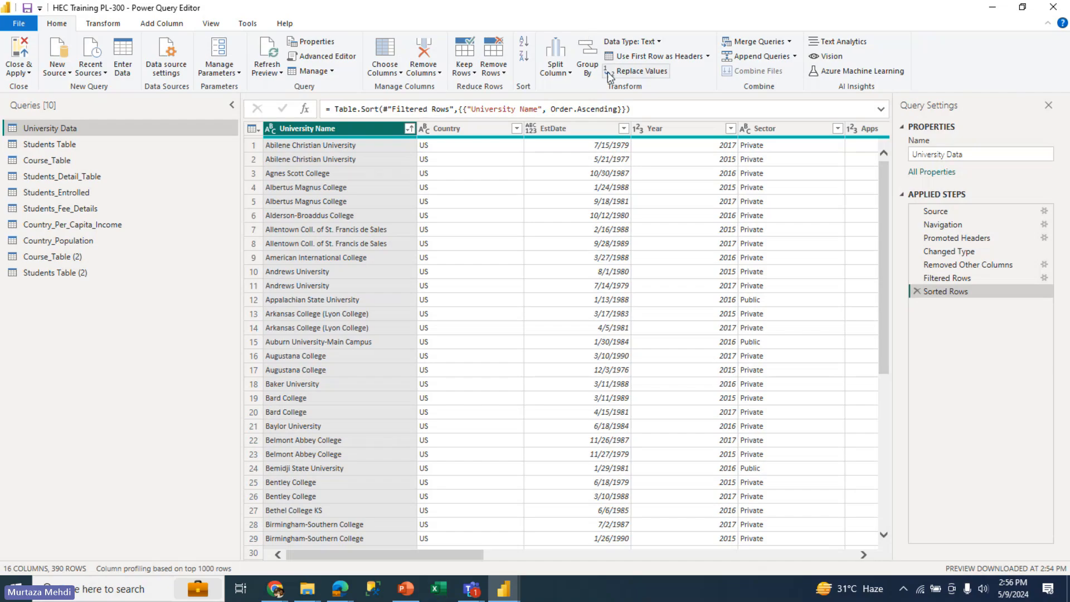
Split University Name by the Space delimiter at each occurrence, and delete the resulting Changed Type1 and Split Column by Delimiter steps
click(566, 69)
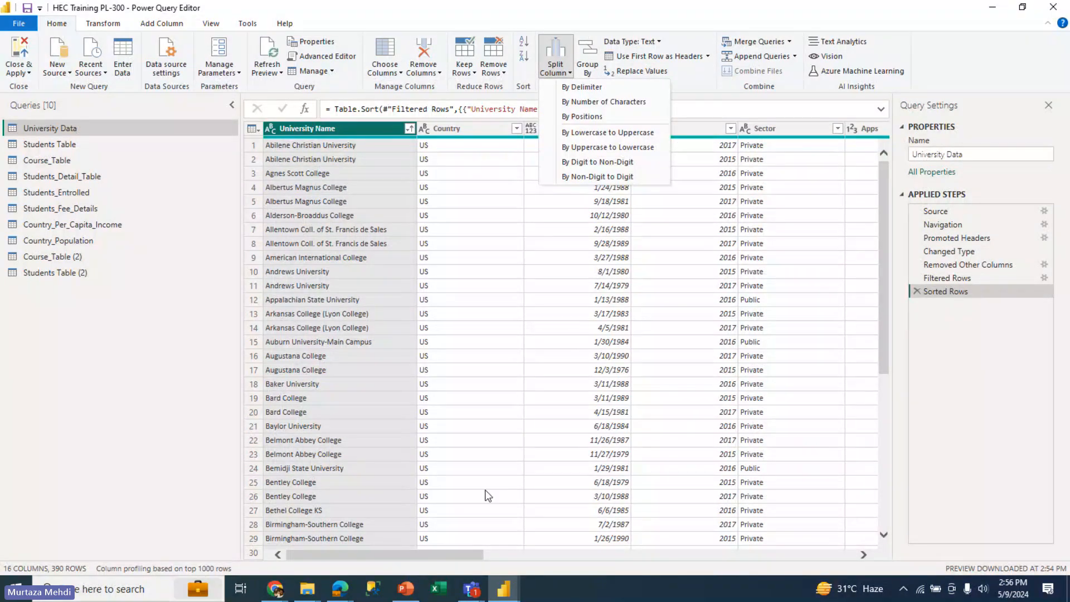
click(457, 553)
click(687, 553)
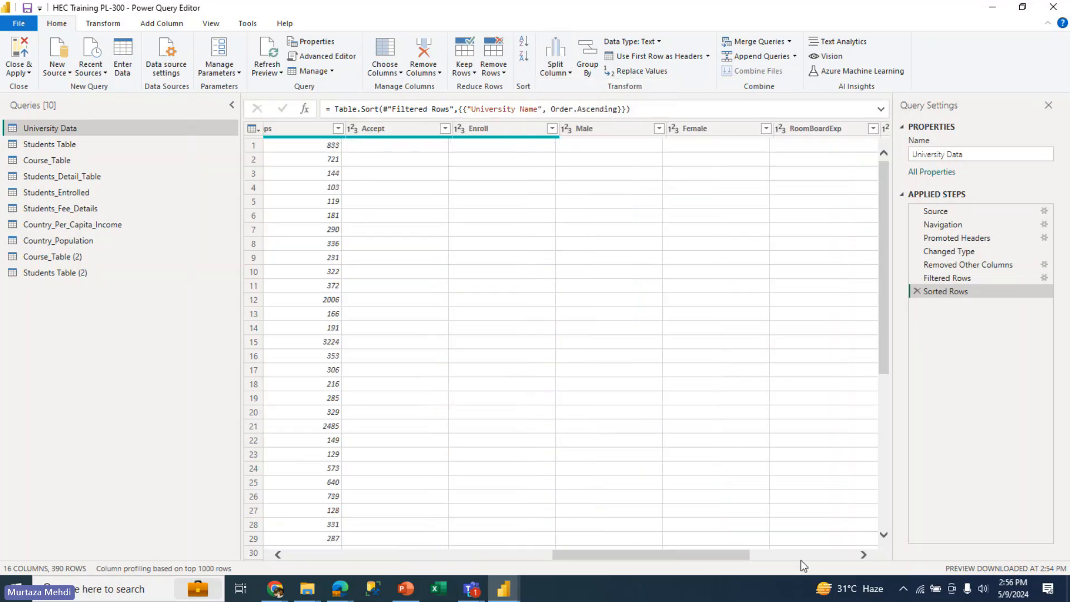
click(800, 560)
drag(800, 559, 366, 580)
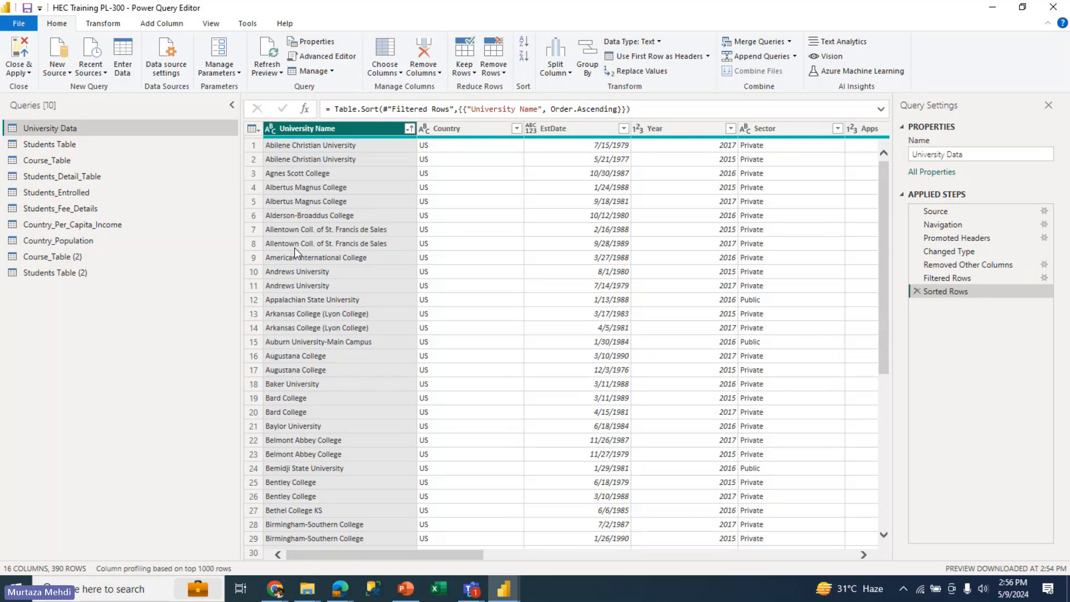
click(561, 75)
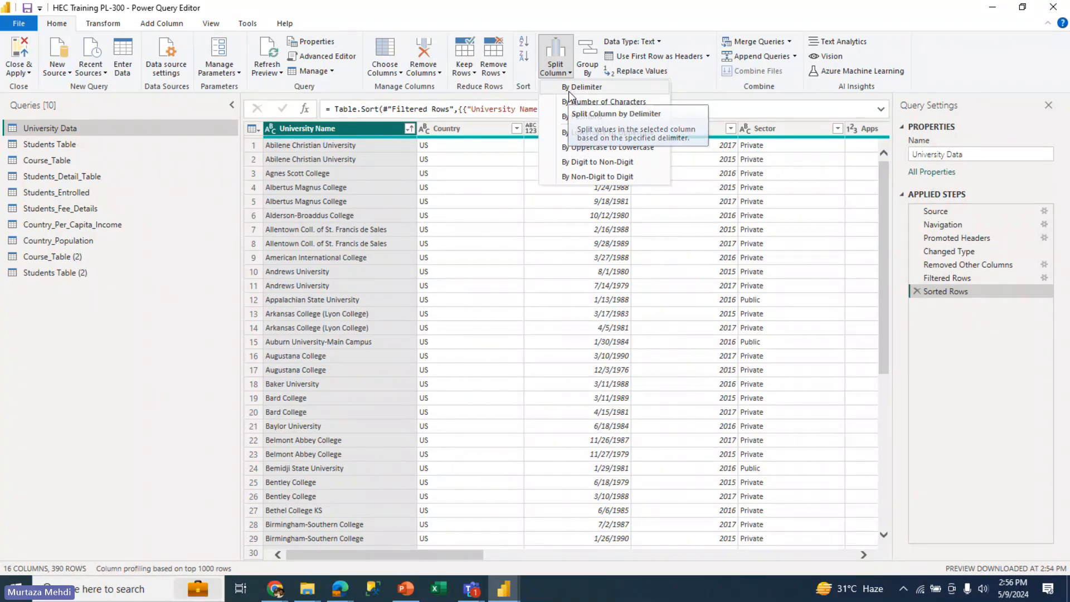
click(568, 89)
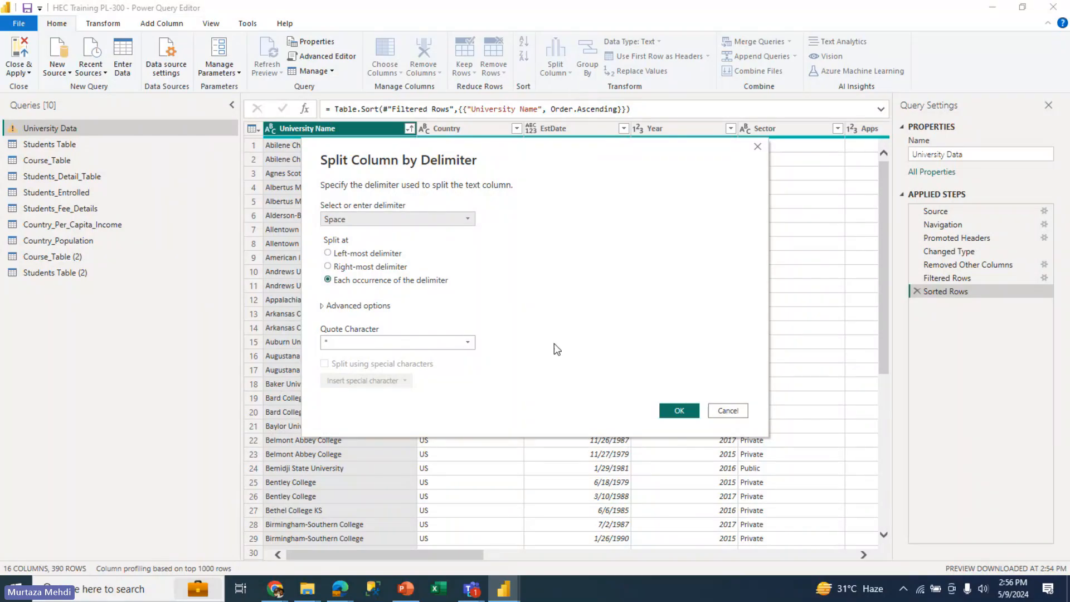
click(679, 411)
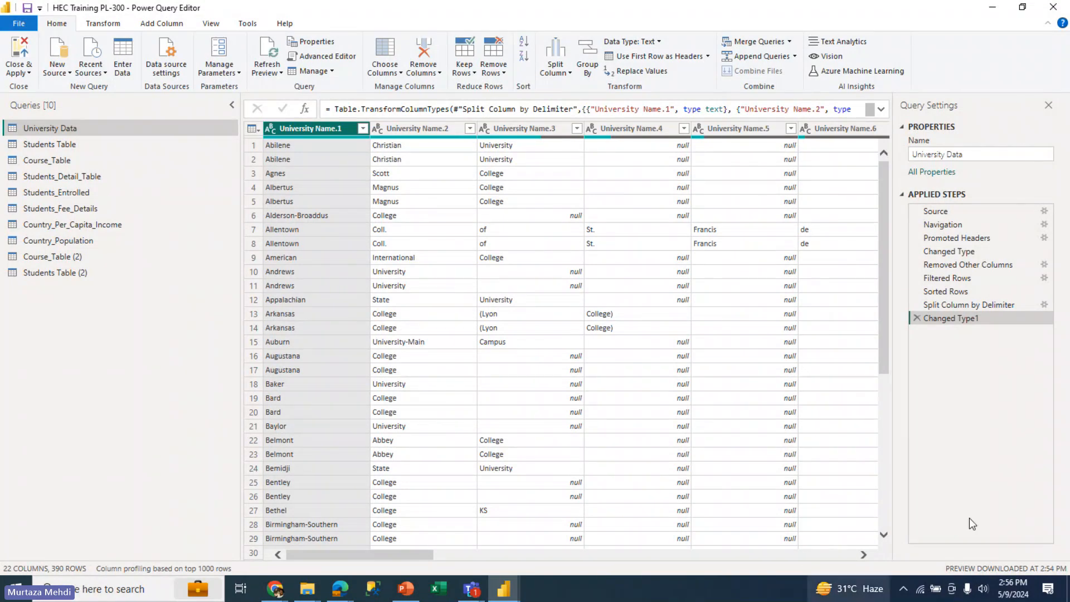
click(917, 317)
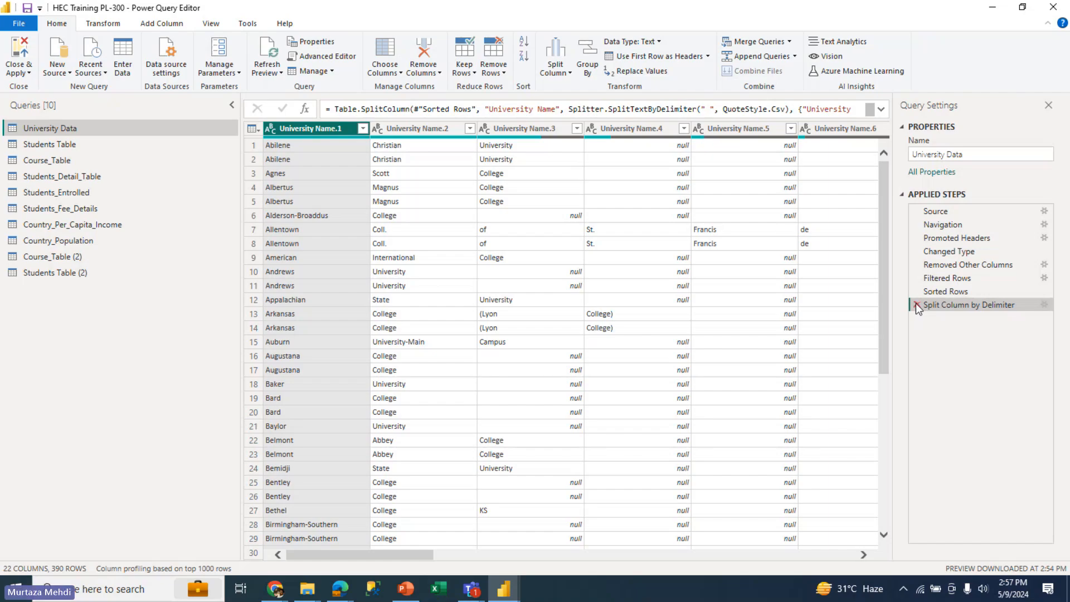
click(917, 304)
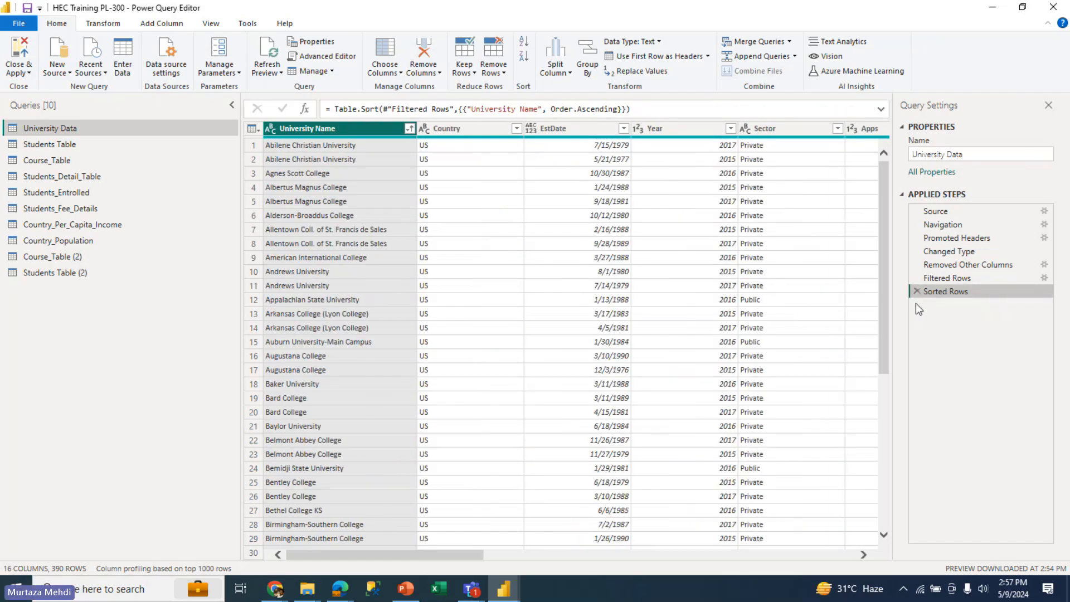
click(659, 42)
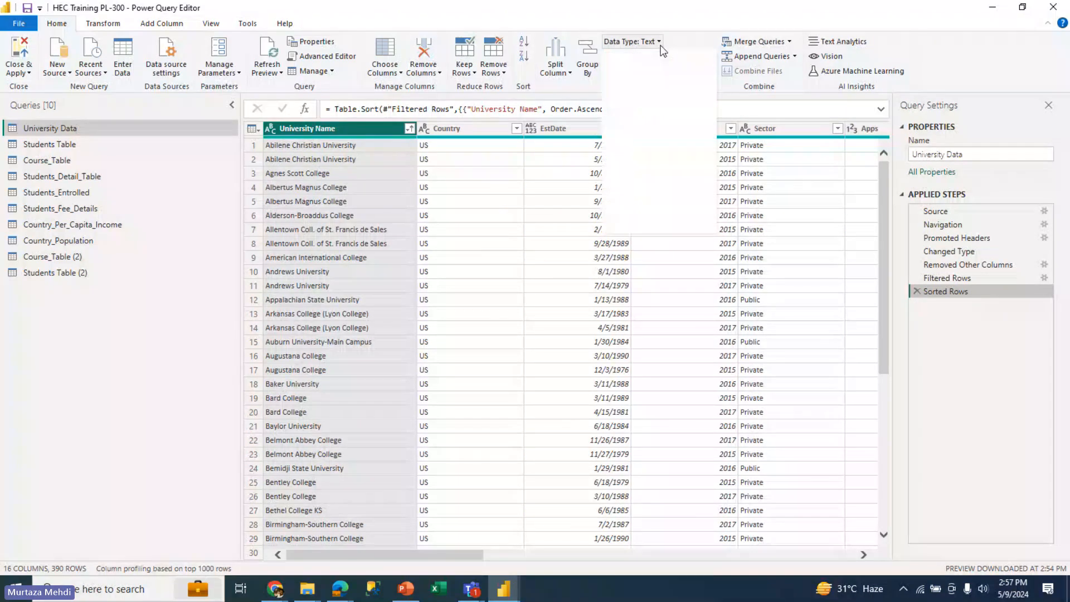
click(695, 13)
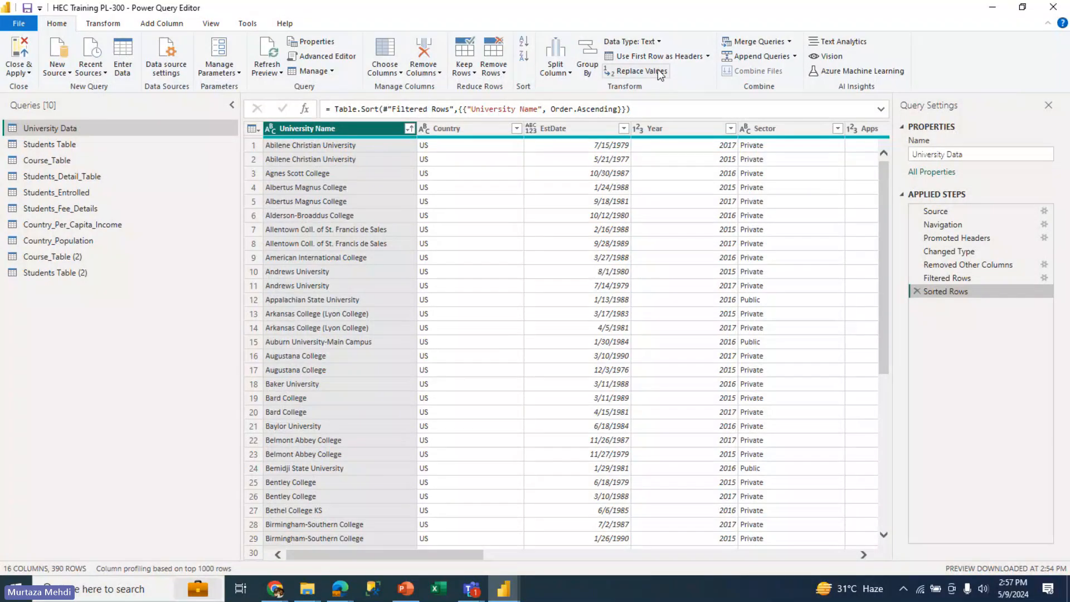
click(707, 57)
click(686, 24)
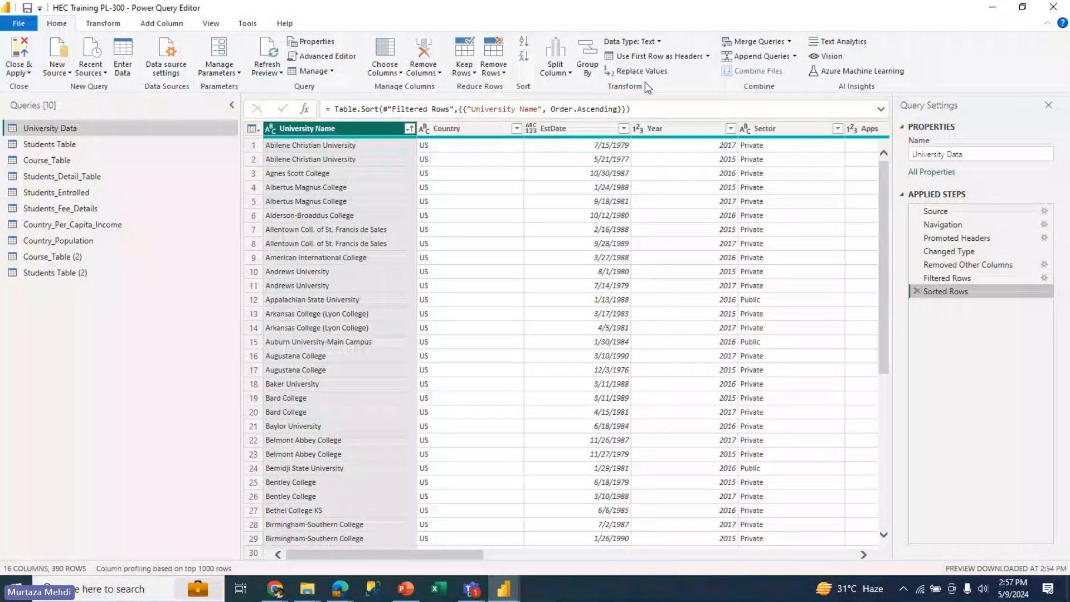
Replace the value US with United States of America in the Country column and check the column's filter list
click(473, 133)
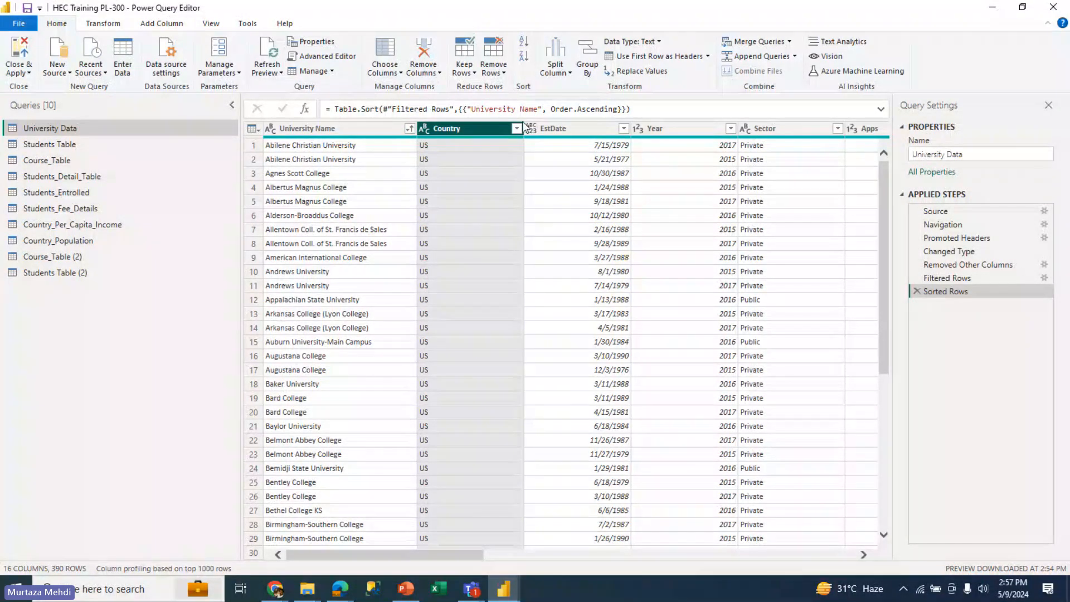
click(660, 71)
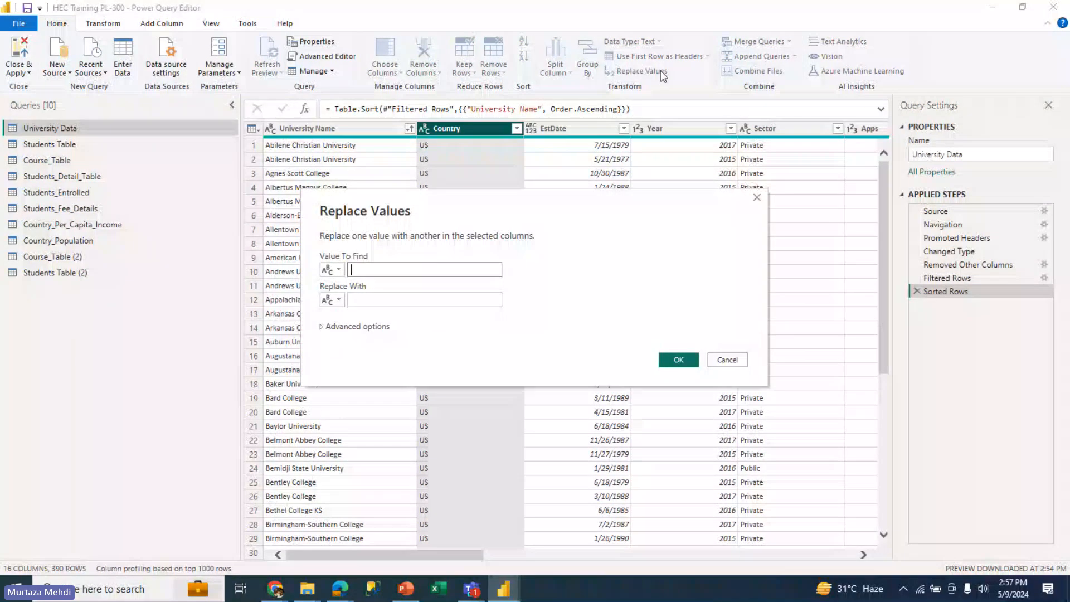
text(US)
key(Tab)
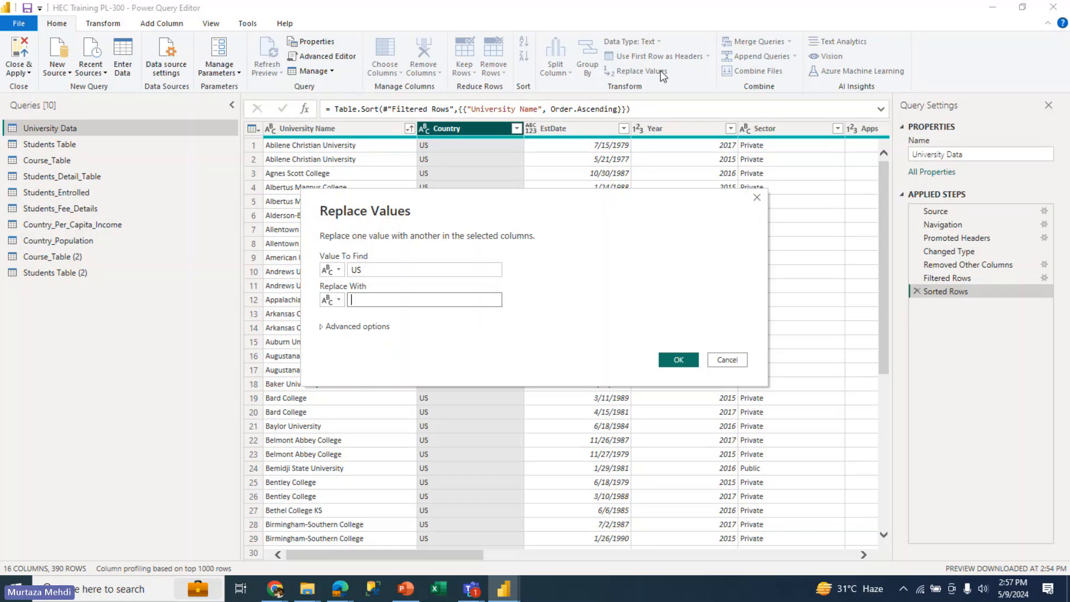
text(Unites)
key(BackSpace)
key(BackSpace)
text(d State)
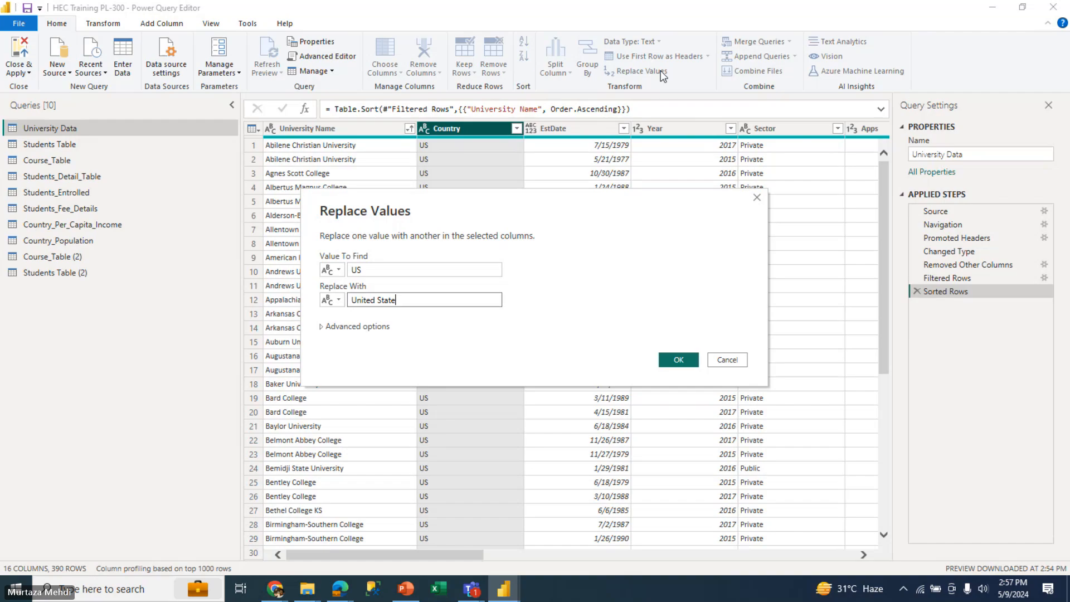
text(s ofA)
key(BackSpace)
text(America)
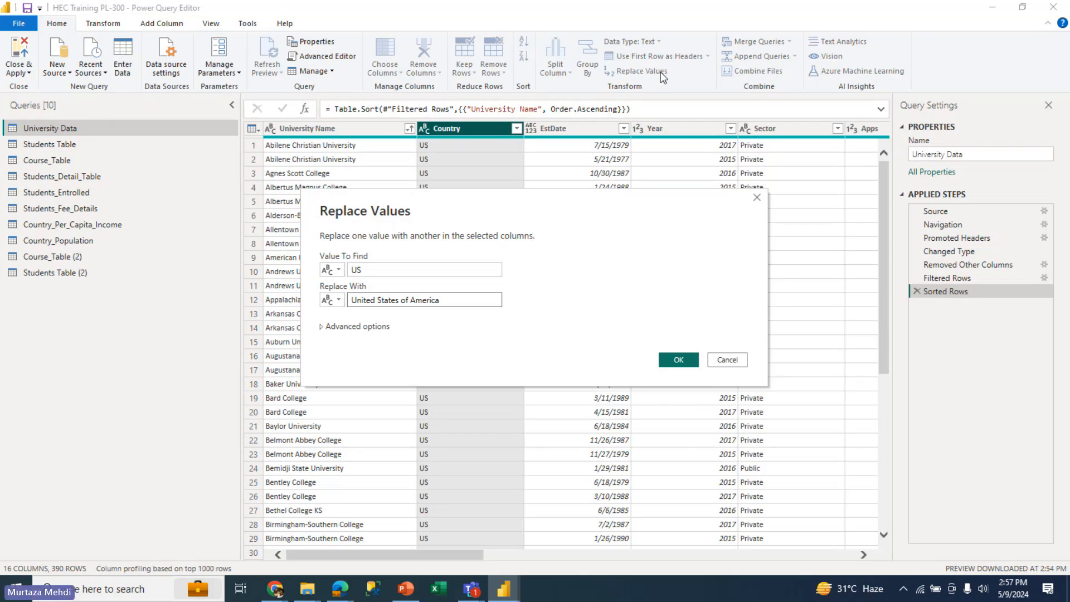
click(674, 357)
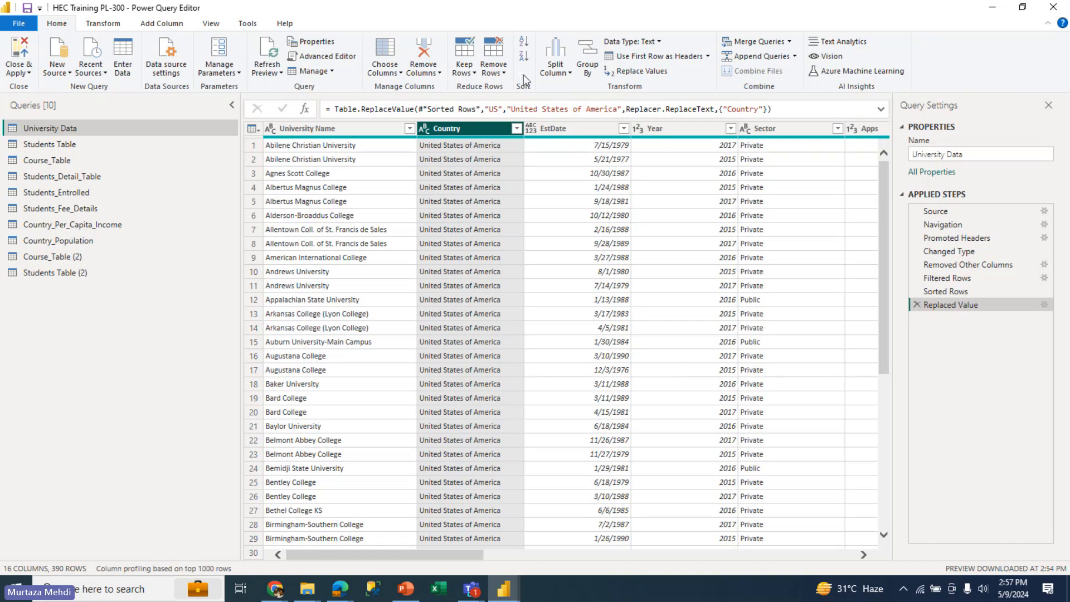
click(516, 128)
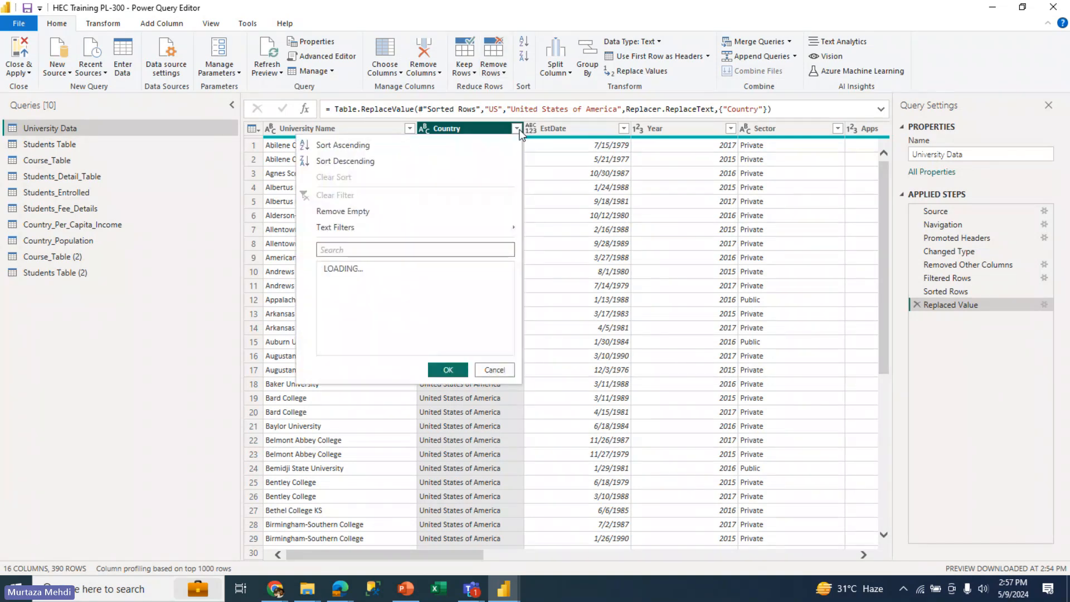
click(492, 343)
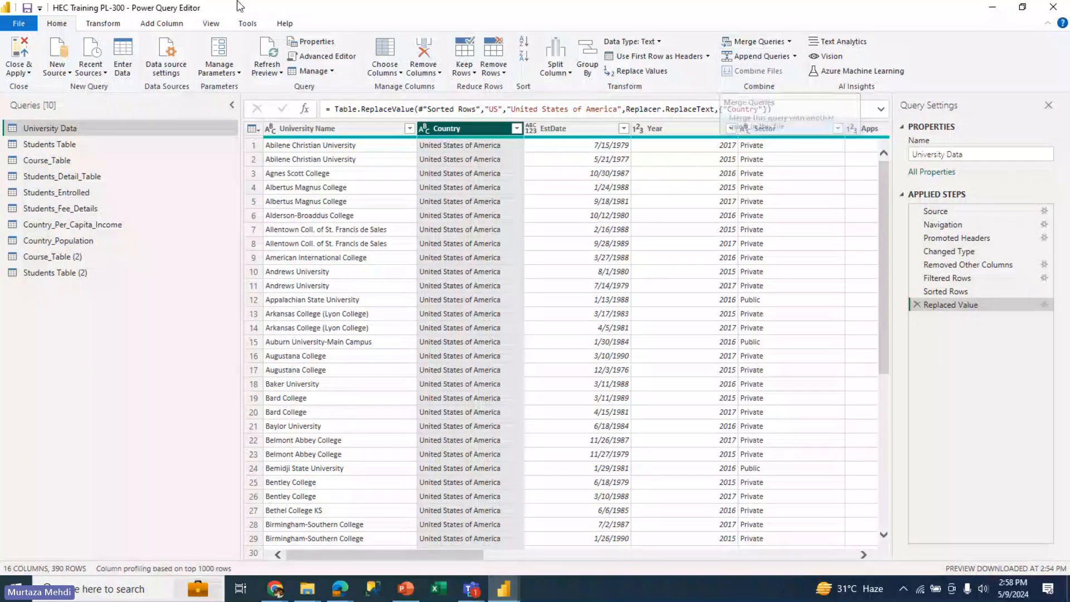
click(104, 24)
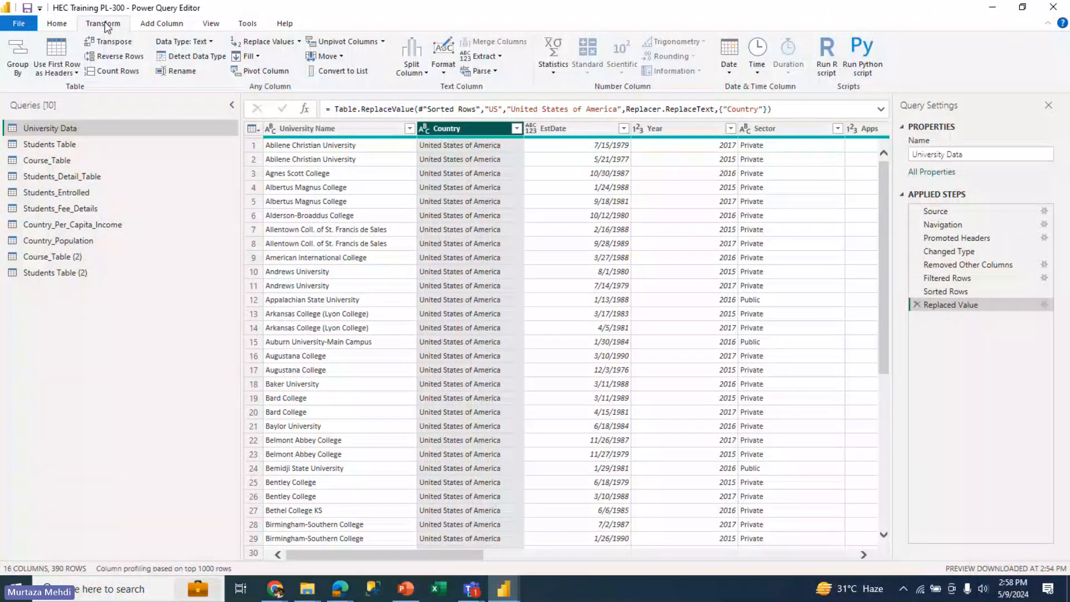
click(151, 26)
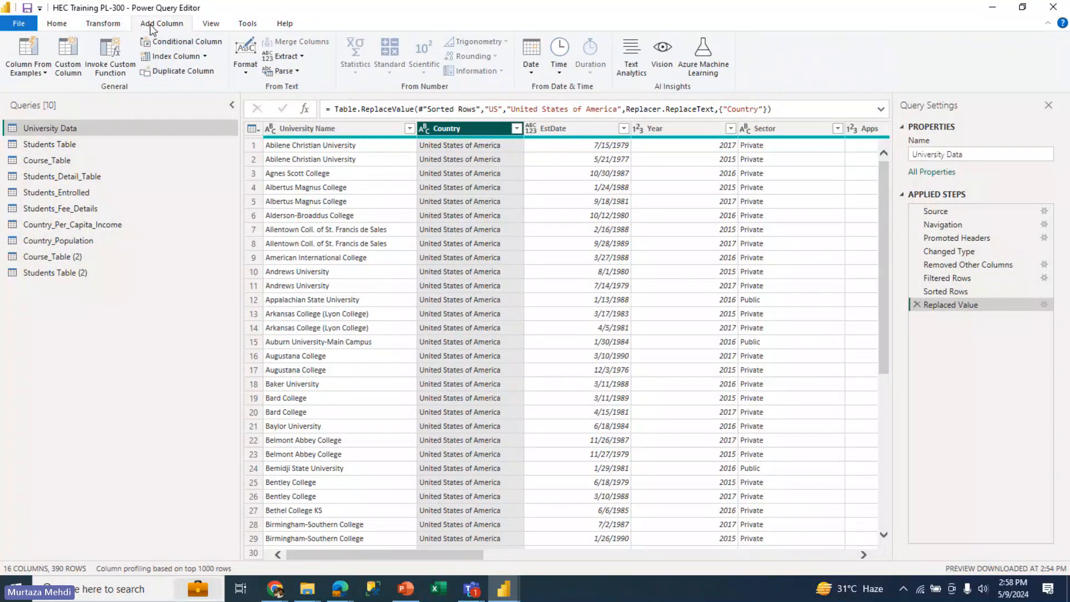
click(211, 24)
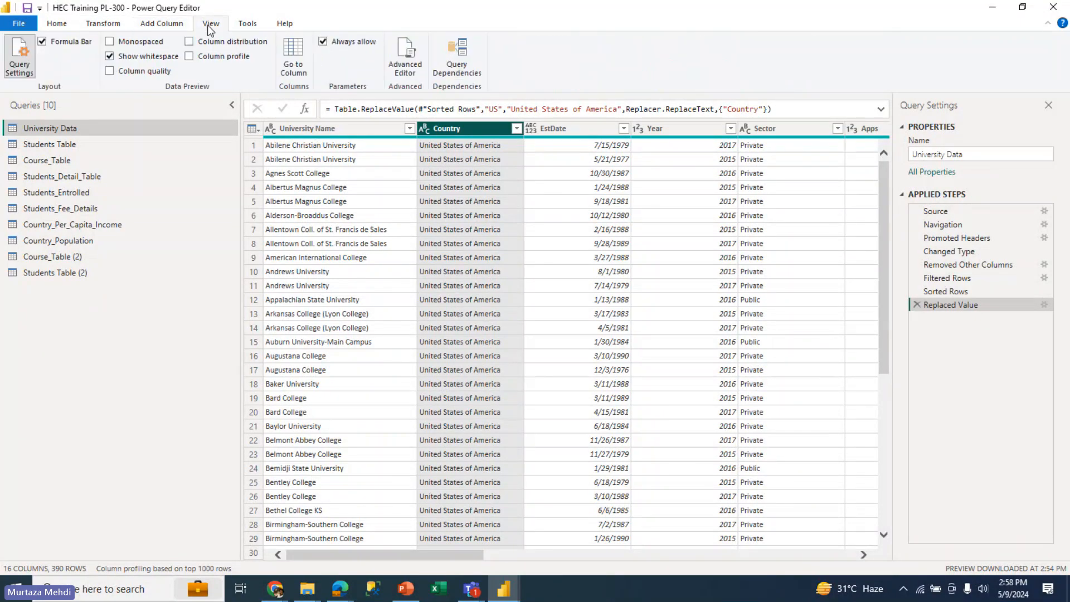
click(248, 24)
click(280, 27)
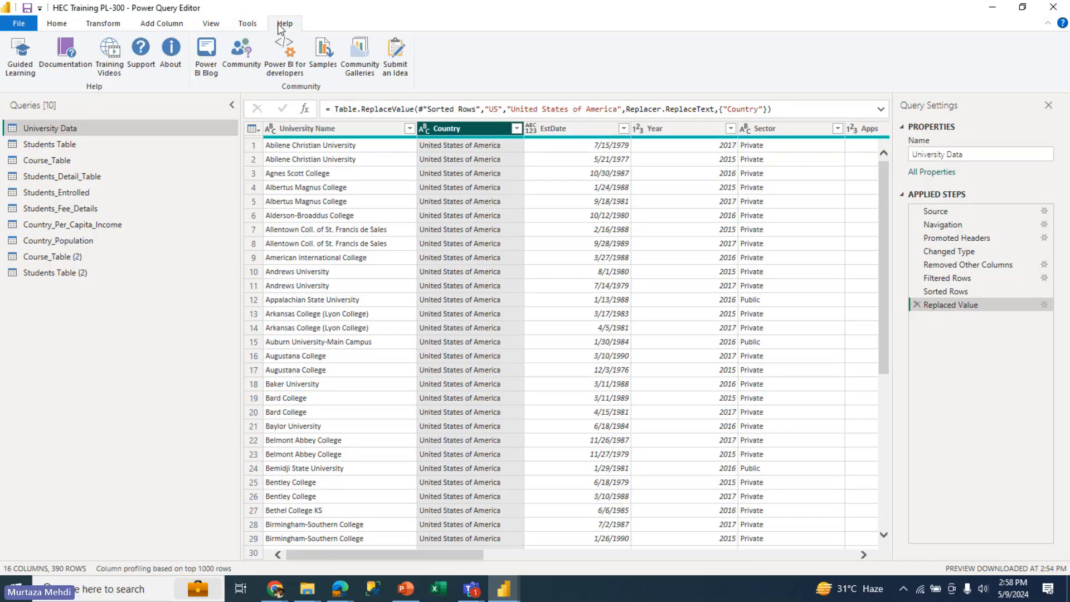
Close the Power Query Editor with its query changes applied, and apply the pending changes to the report
click(73, 26)
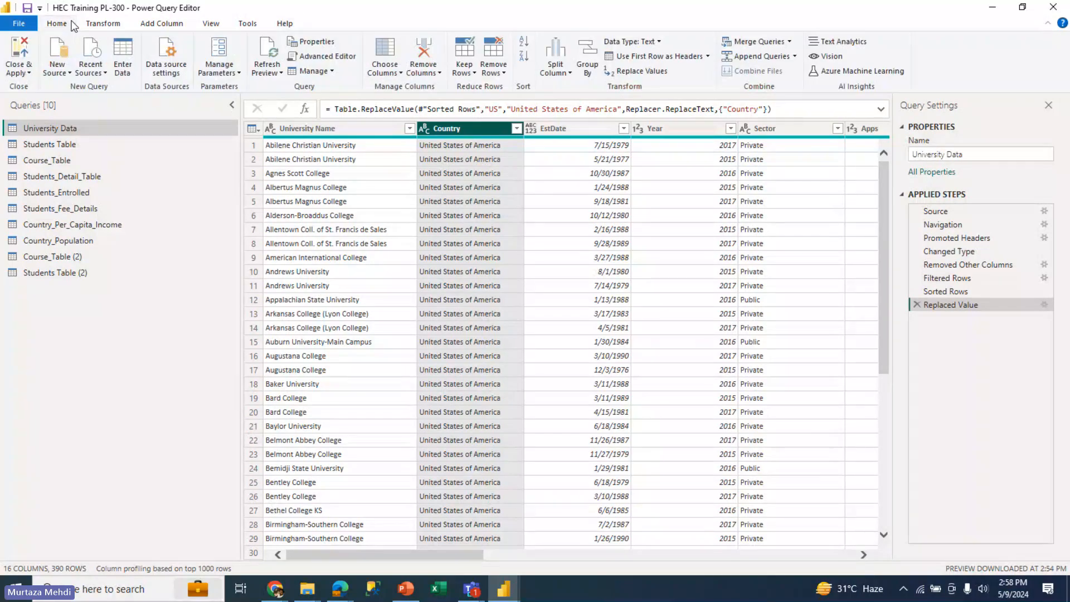
click(25, 71)
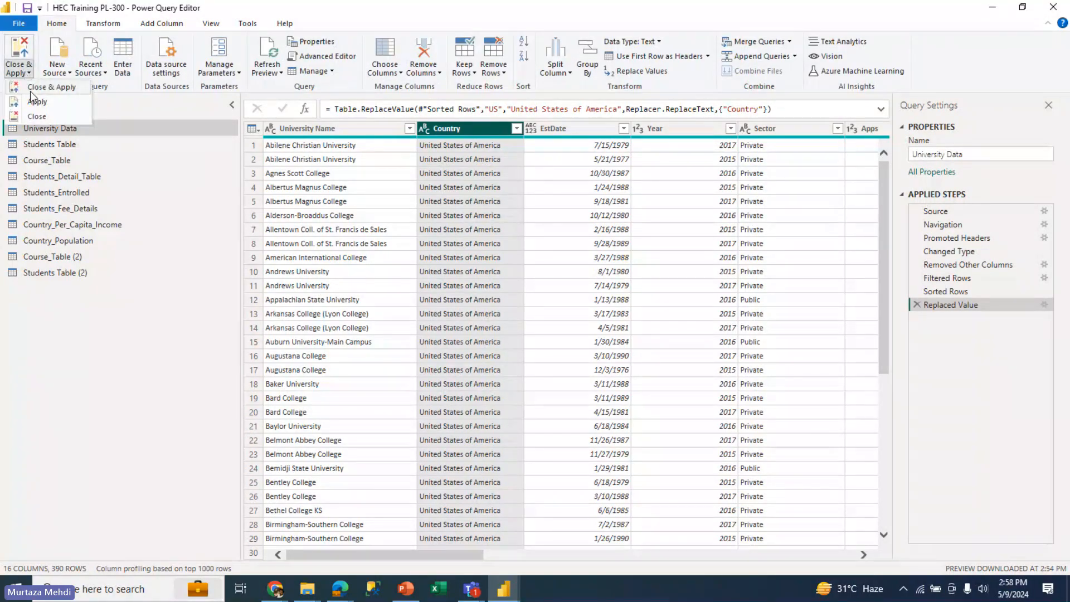
click(31, 92)
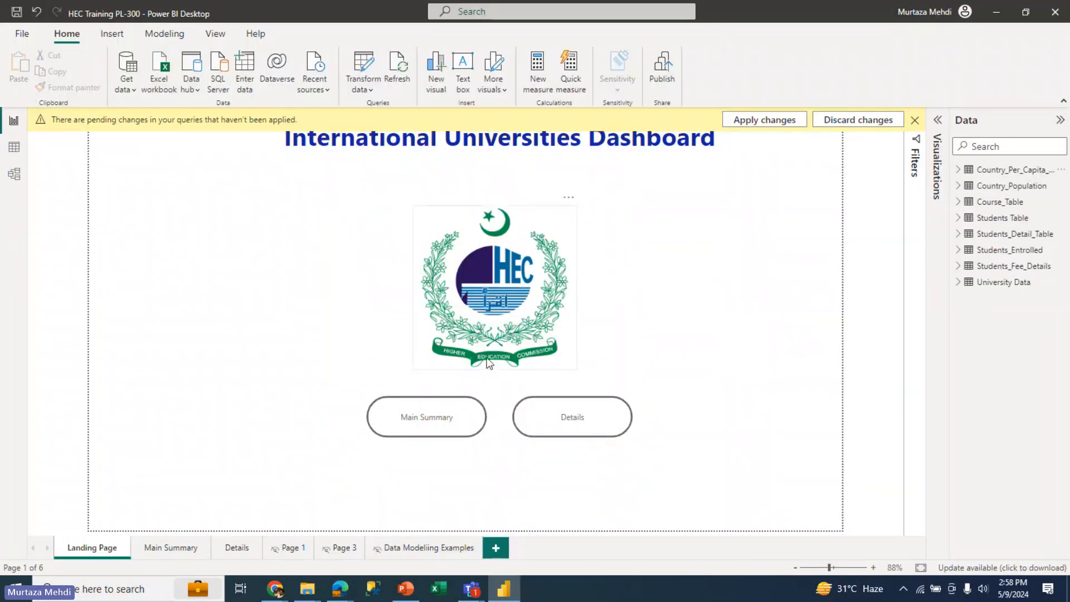
click(791, 121)
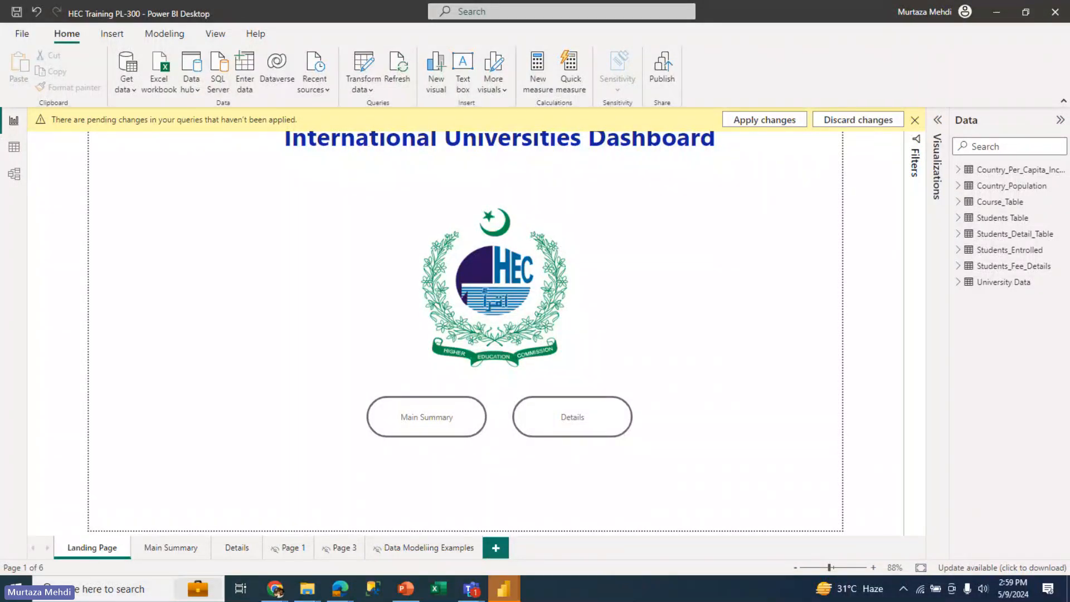
Try to bring the second Power BI Desktop window to the front
mouse_move(517, 590)
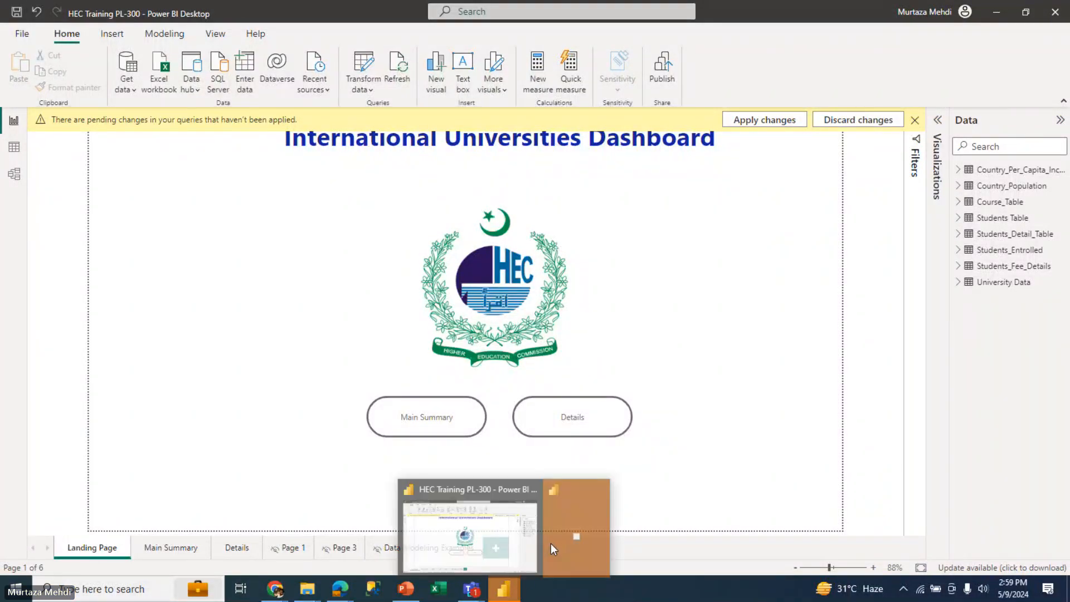
click(563, 545)
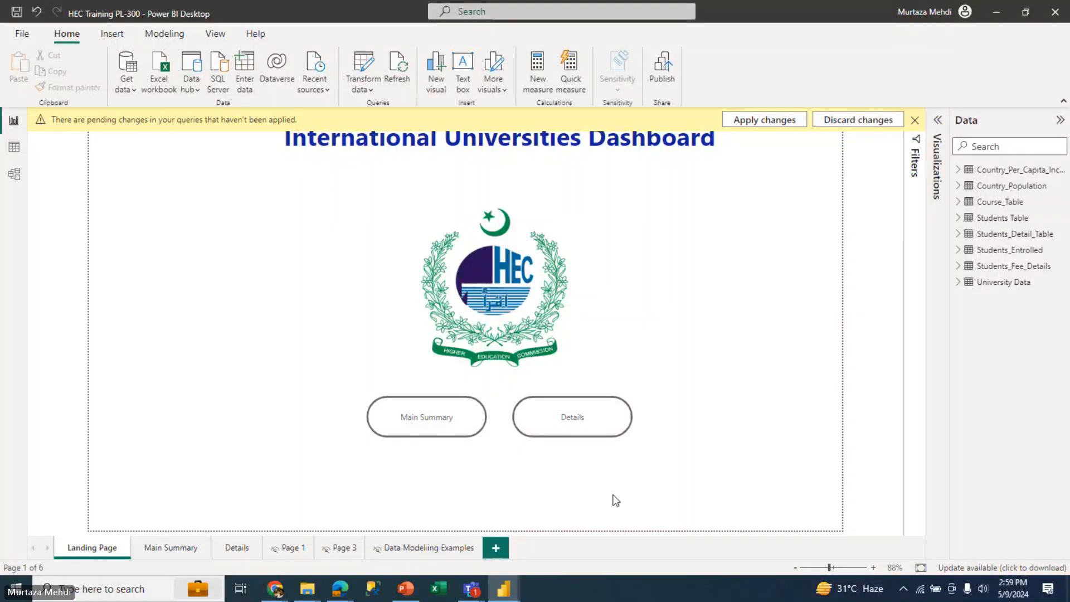
mouse_move(516, 593)
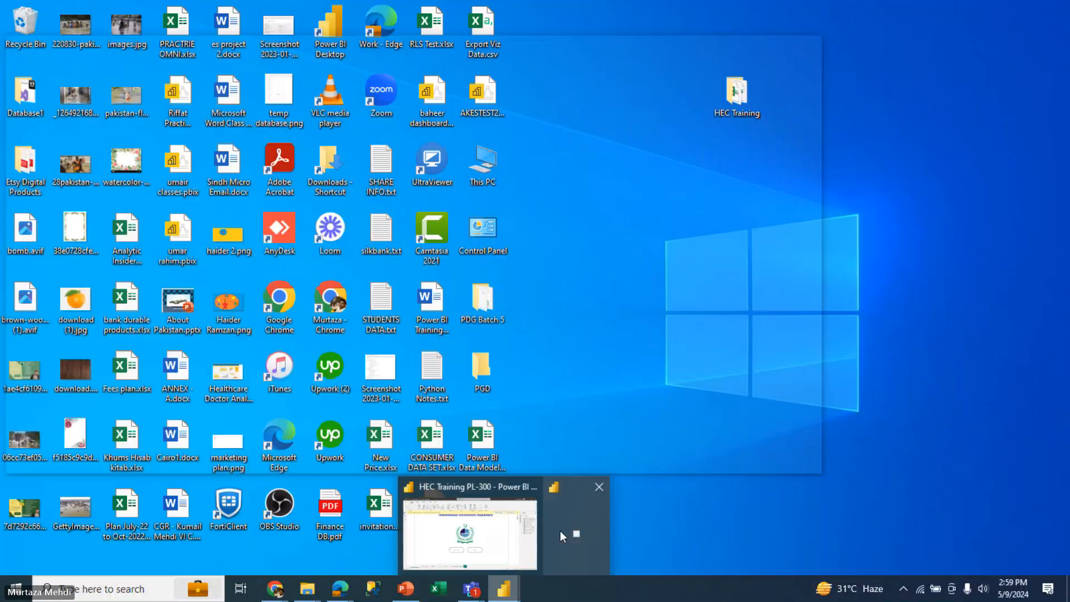
click(560, 531)
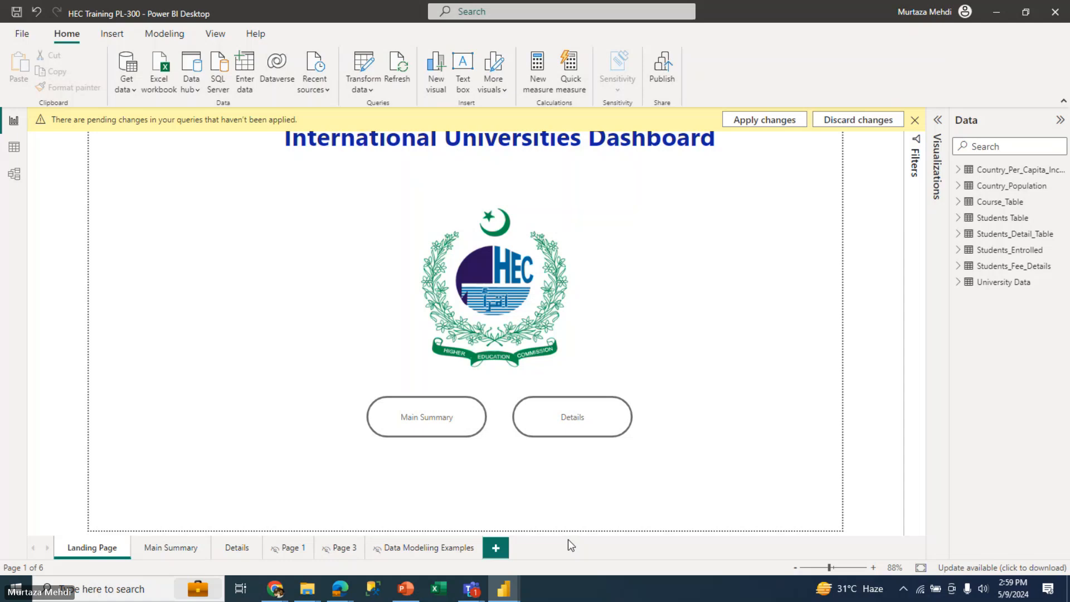
key(alt+Tab)
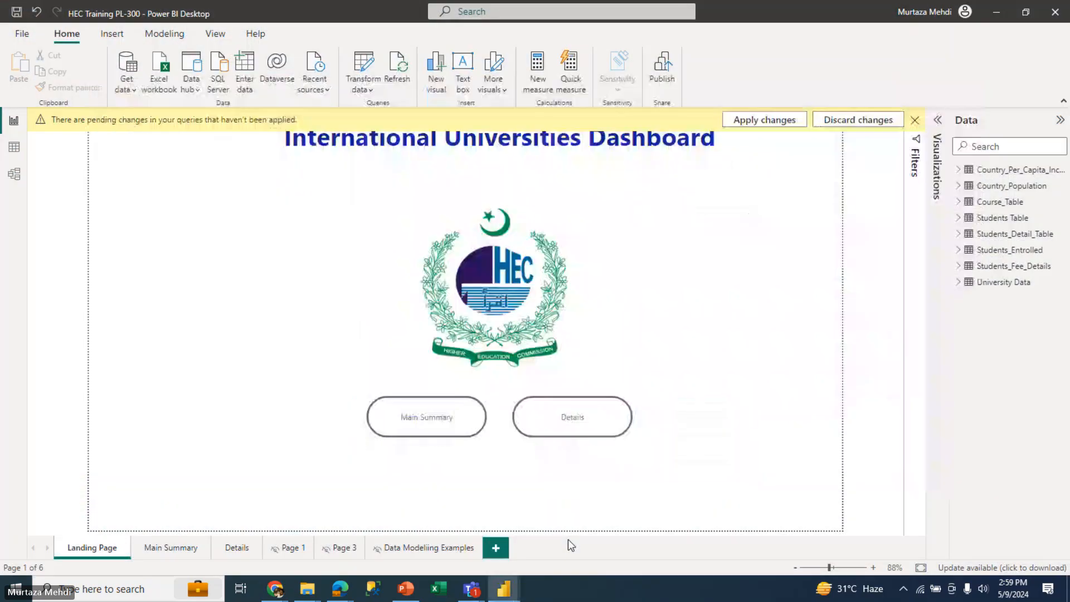
mouse_move(501, 598)
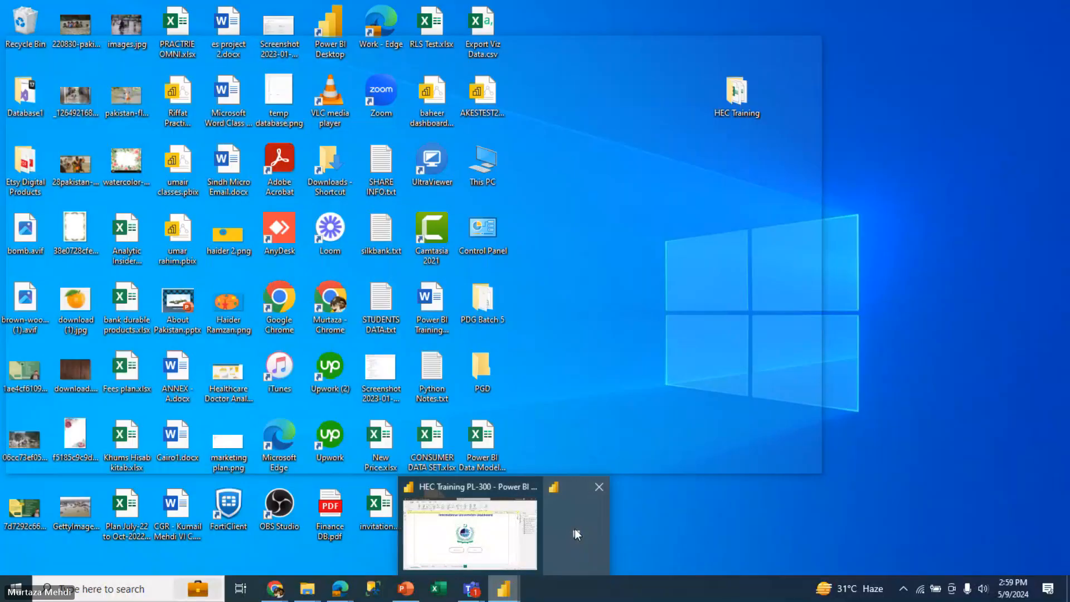
click(576, 534)
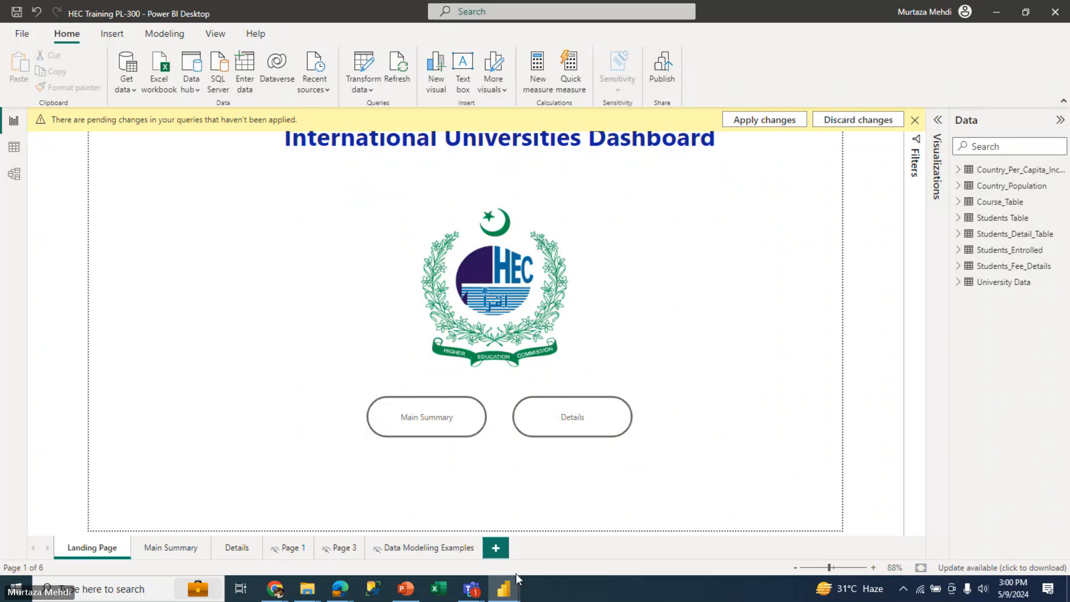
mouse_move(511, 591)
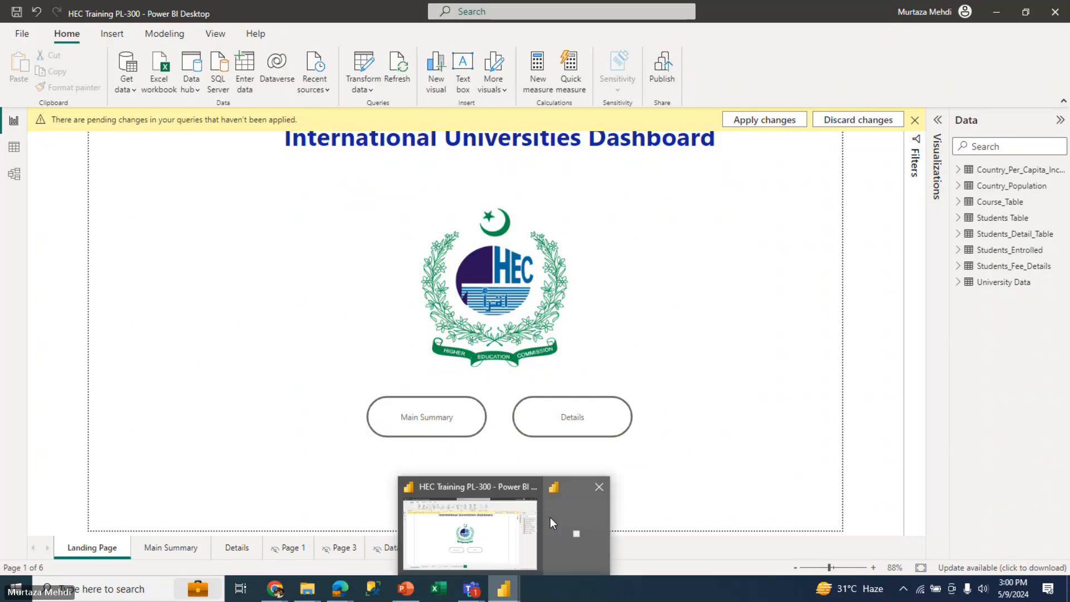
click(550, 518)
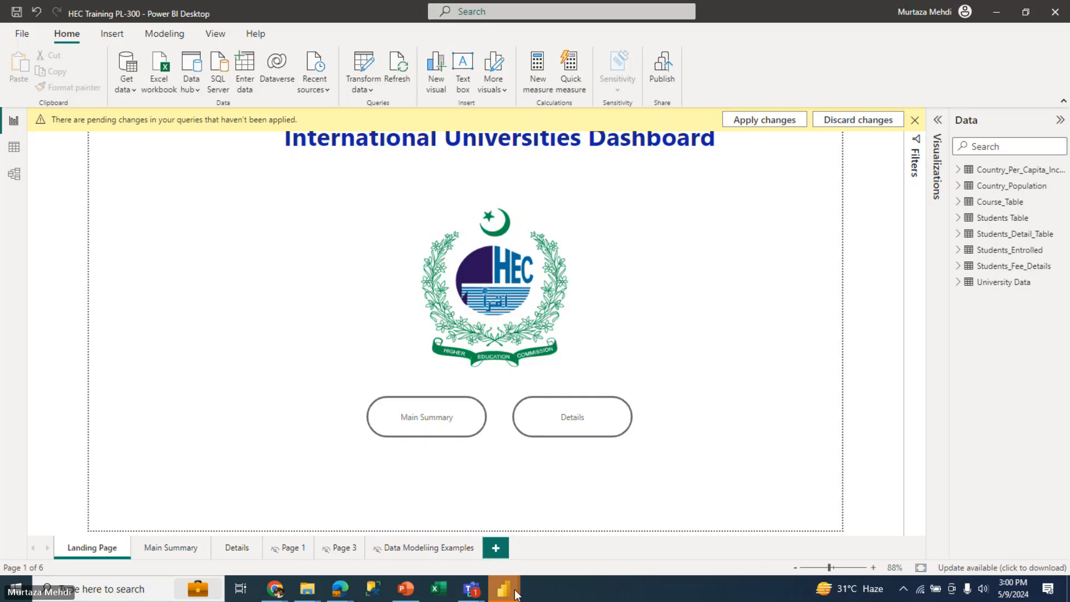
mouse_move(513, 595)
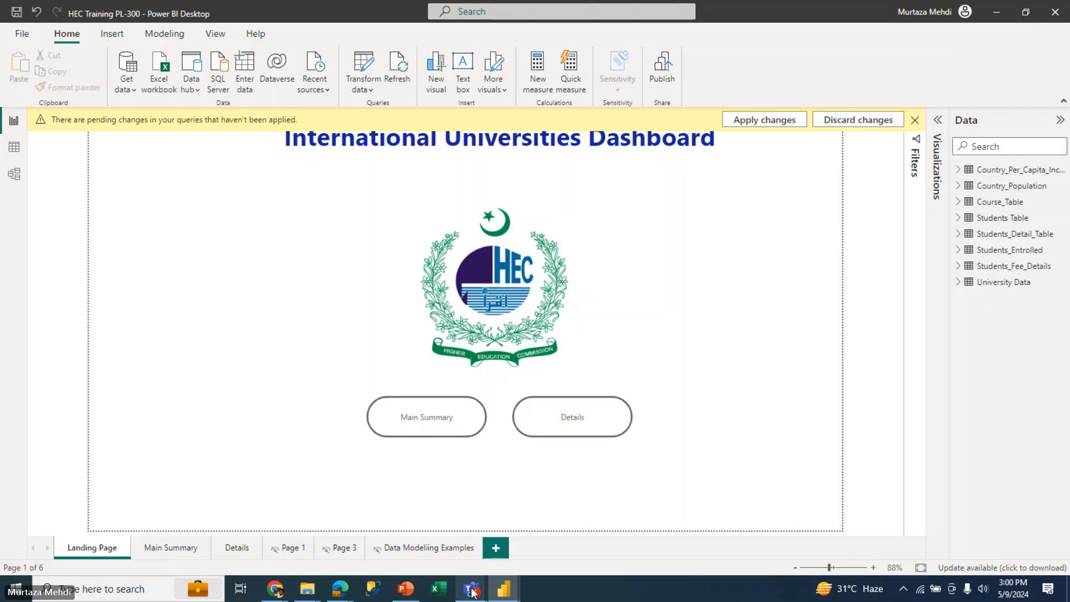
Switch to the Power BI Training meeting window in Microsoft Teams
mouse_move(470, 590)
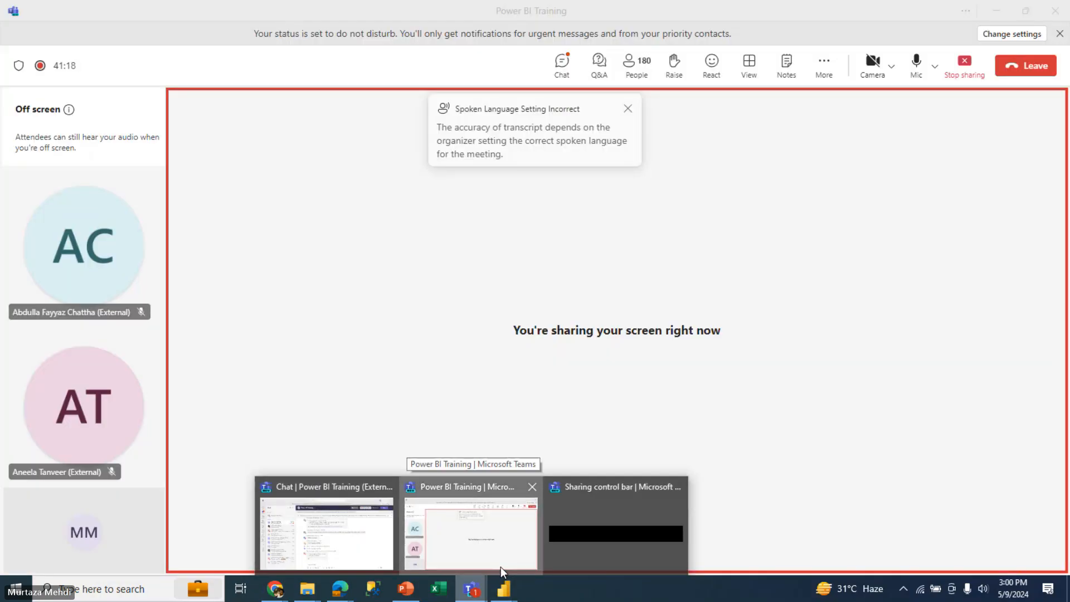
click(500, 567)
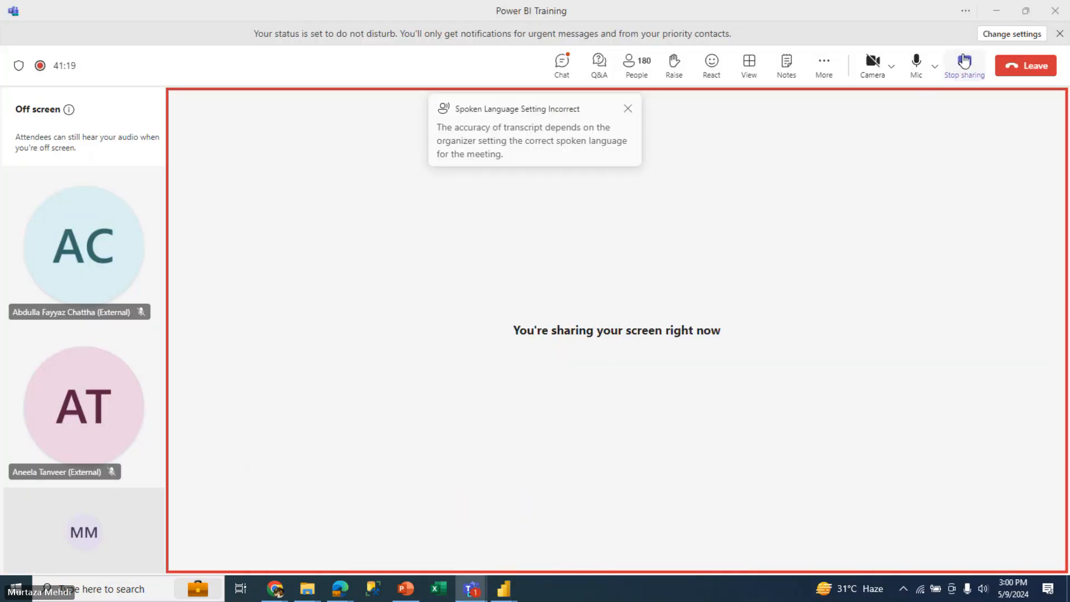
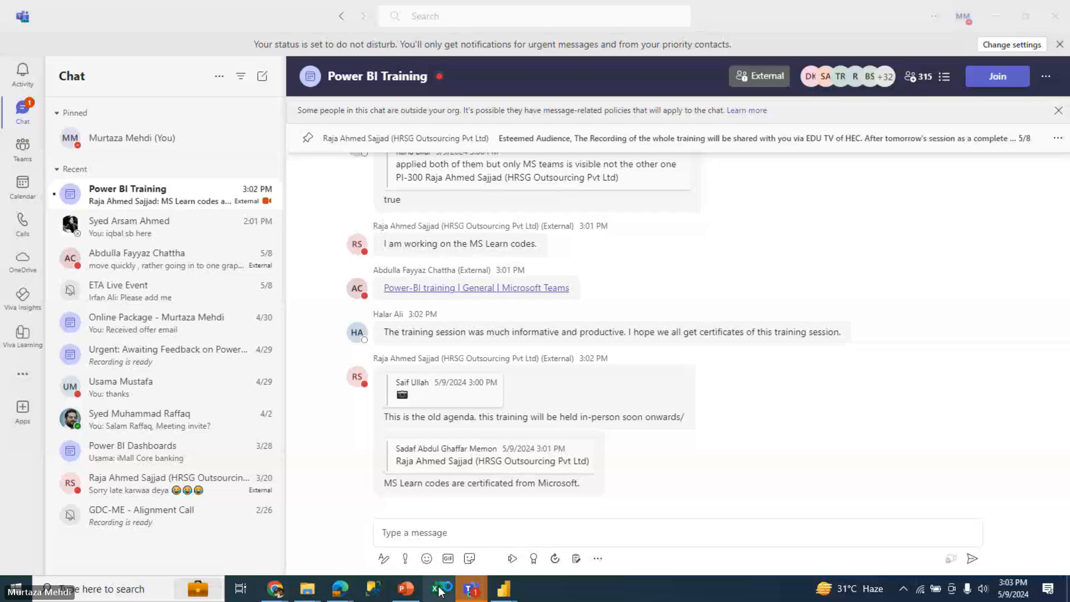
Try to switch to Excel, dismissing the Teams account selection window
click(440, 590)
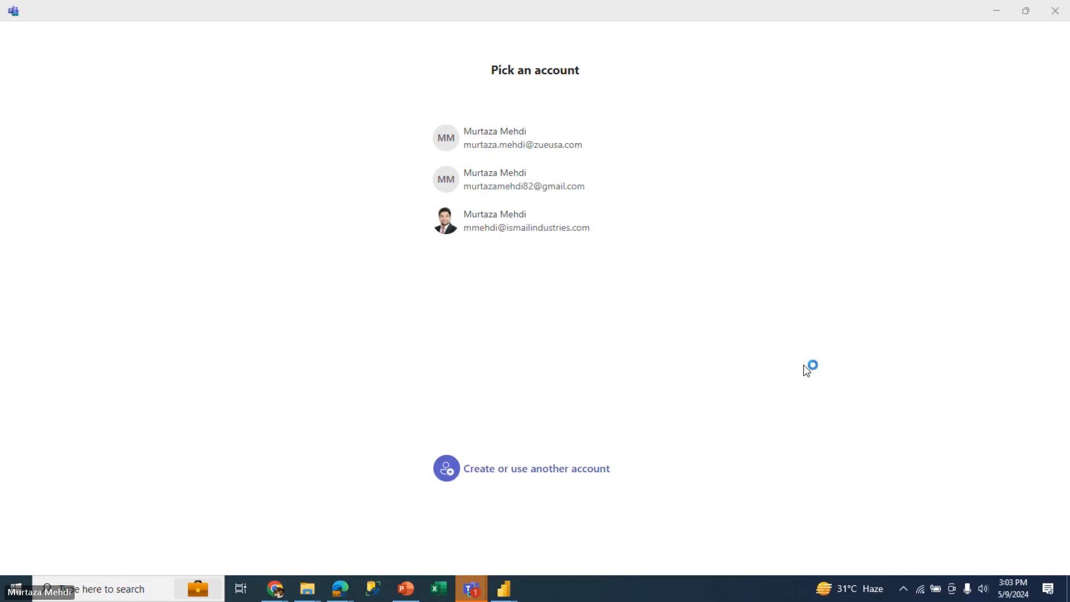
click(1054, 12)
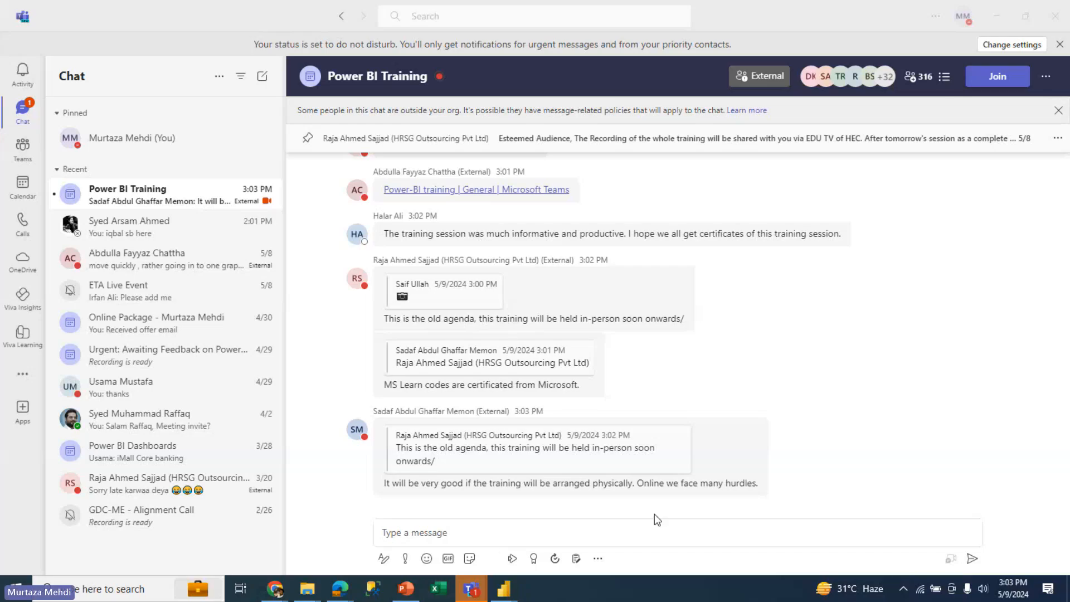
click(436, 589)
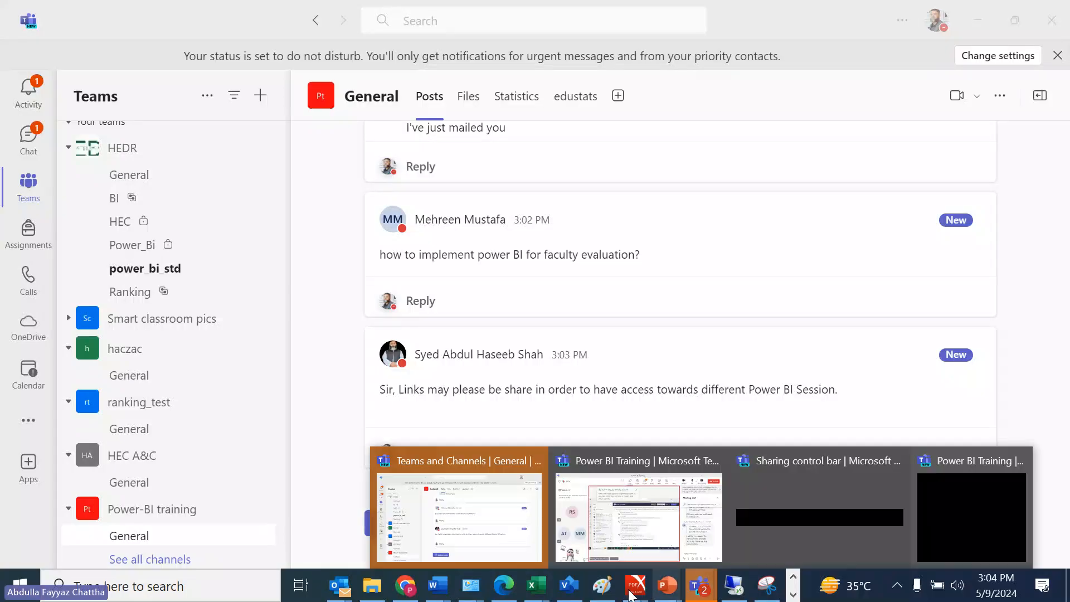
Switch to the Excel workbook Book2, search for "power qu" to launch the Power Query Editor, and show its new file source types
mouse_move(542, 589)
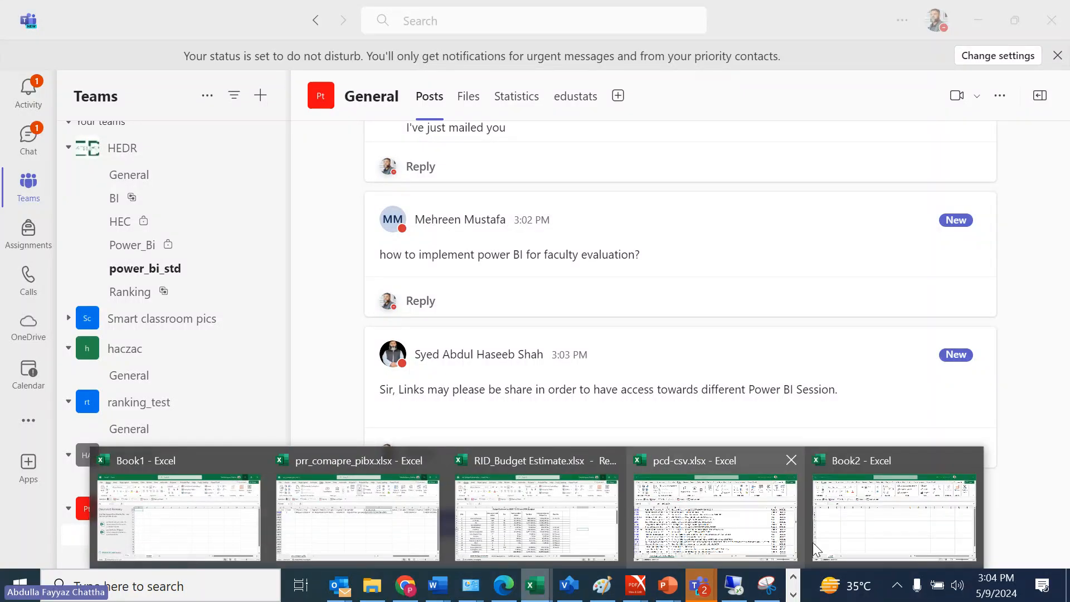
click(843, 515)
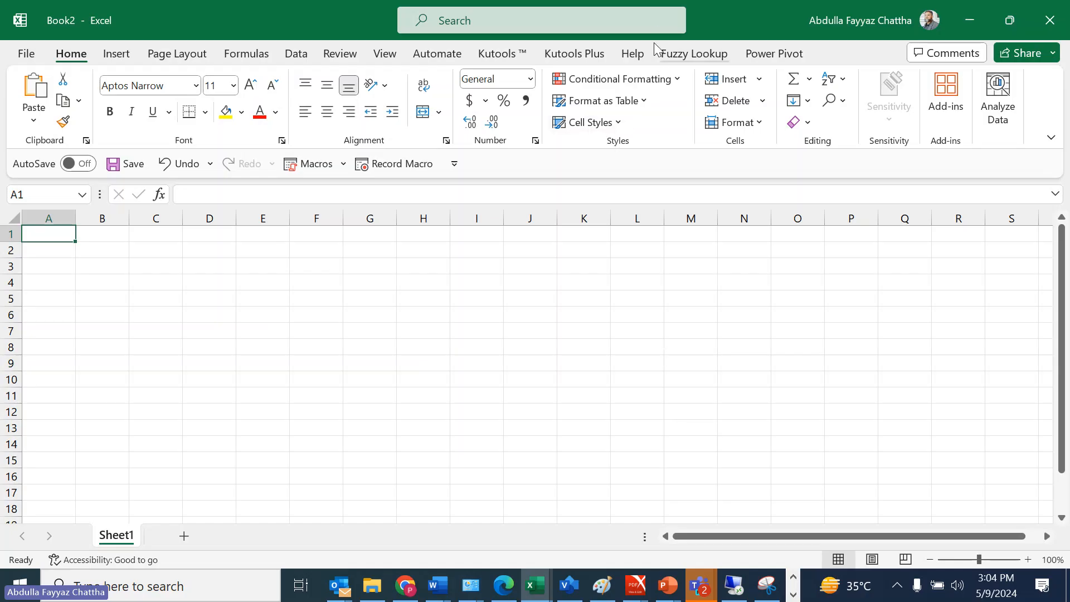
click(659, 23)
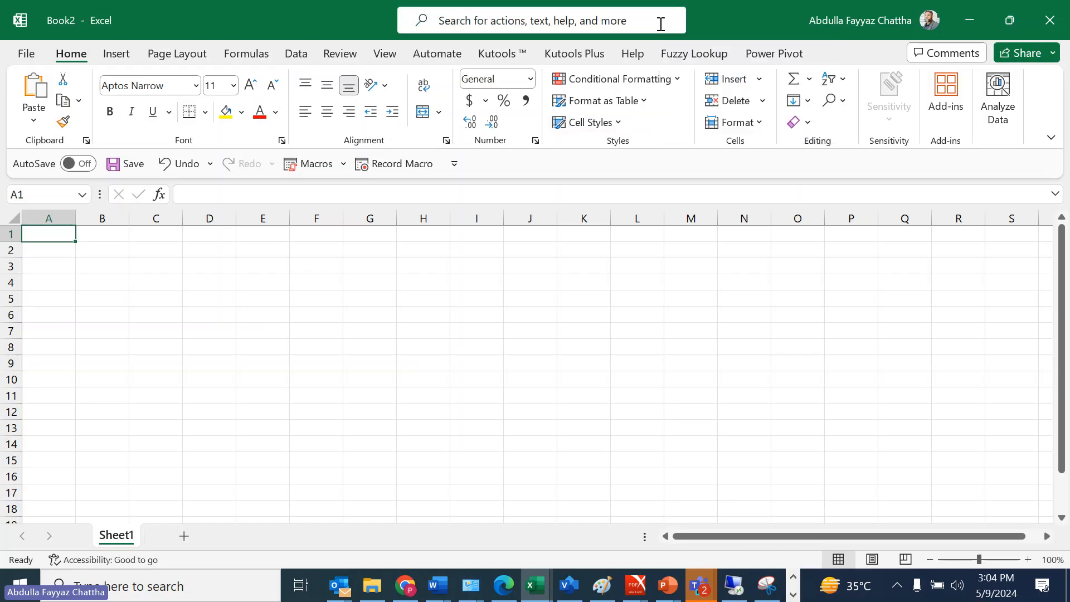
click(658, 19)
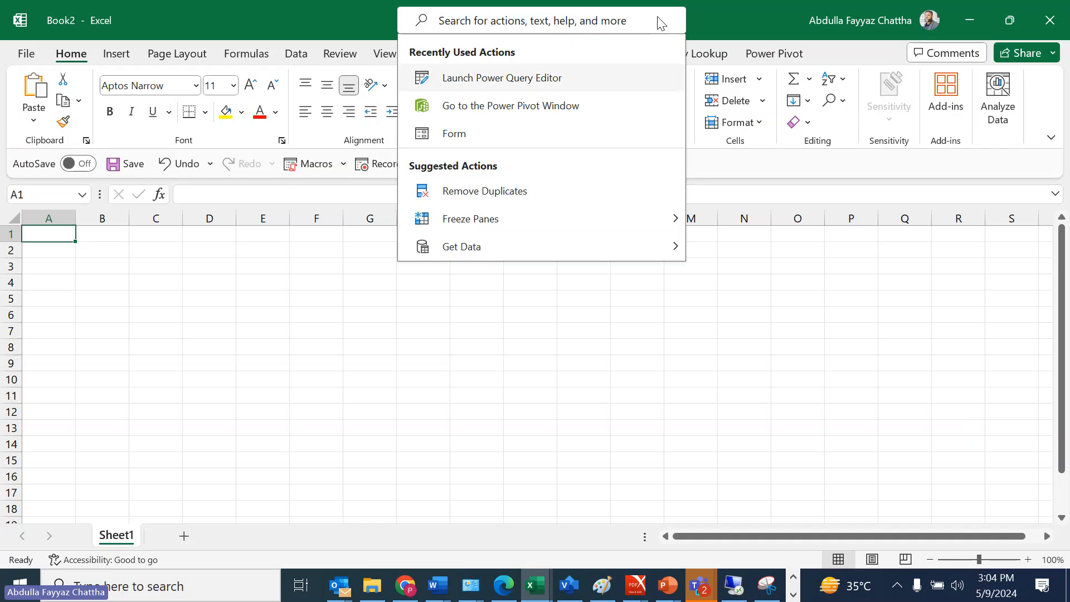
text(po)
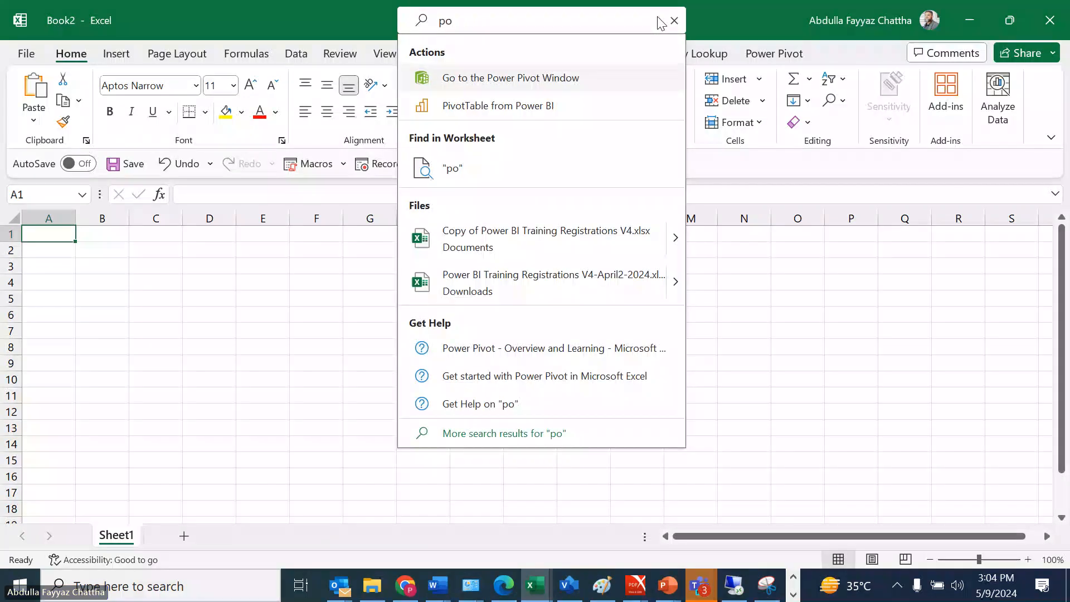
text(wer qu)
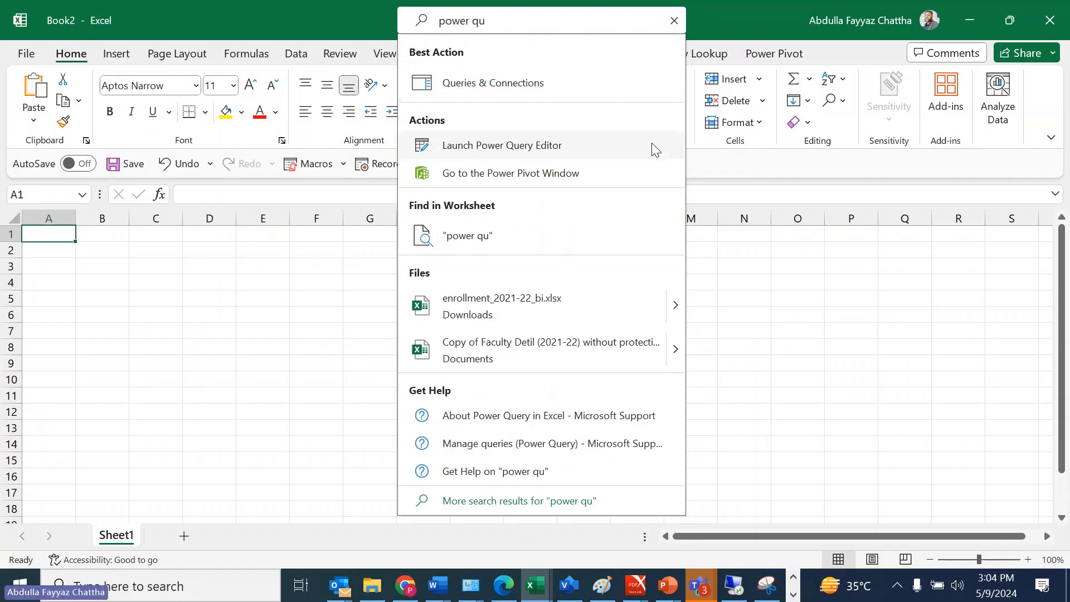
click(486, 151)
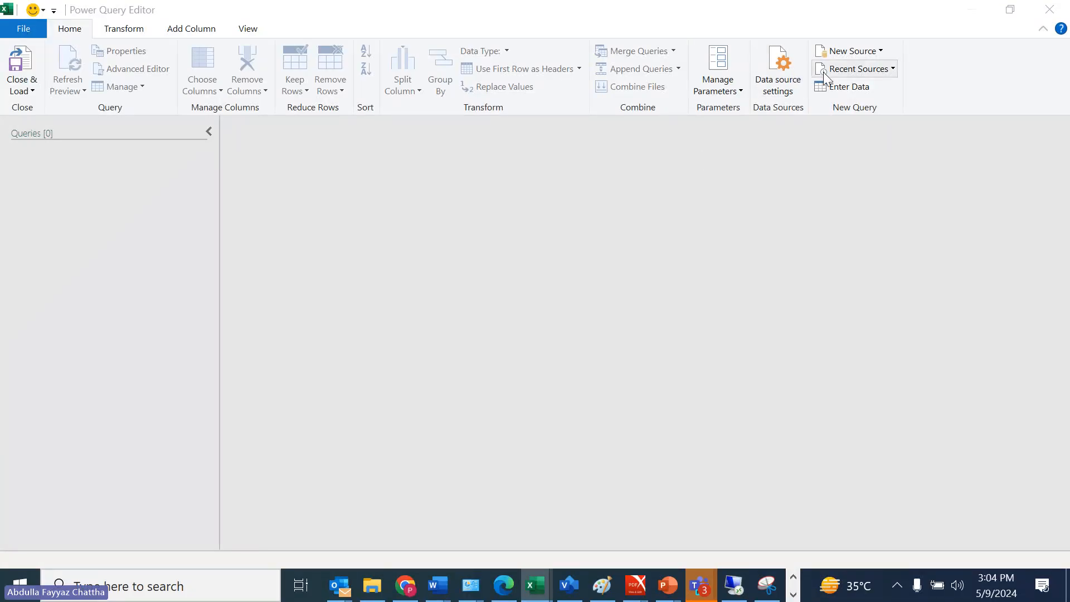
click(881, 57)
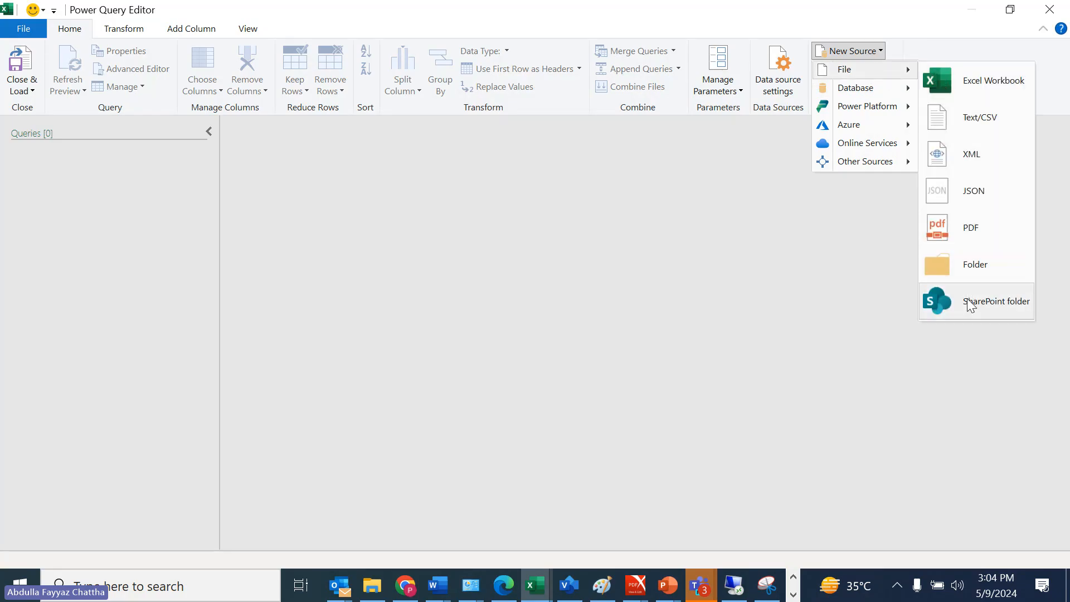
mouse_move(886, 88)
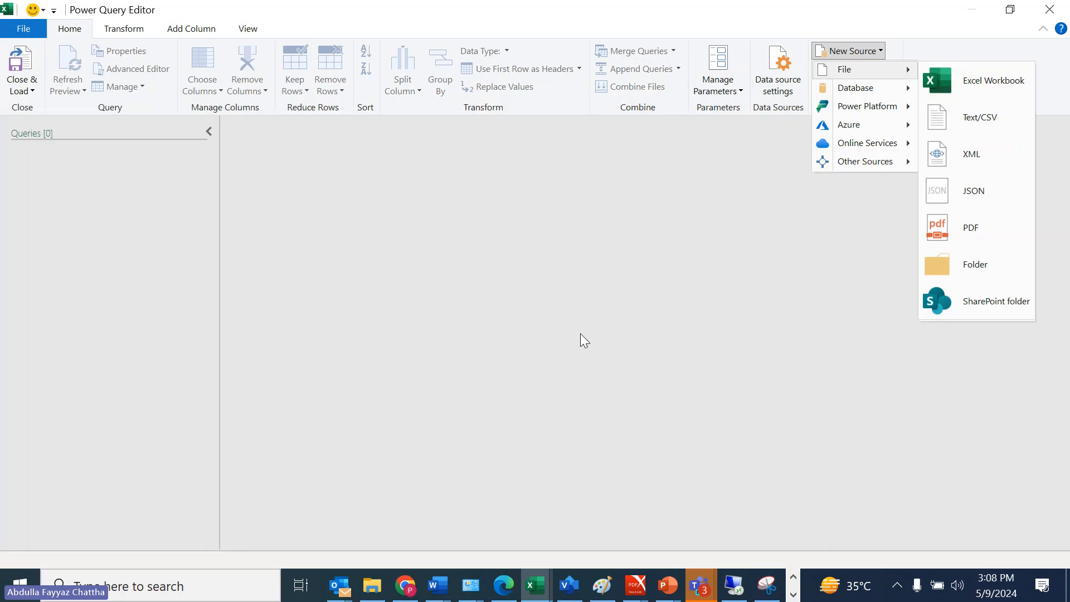
Switch to Chrome, open Power BI from the HEDR SharePoint site, and go to the hedr_new workspace
click(405, 585)
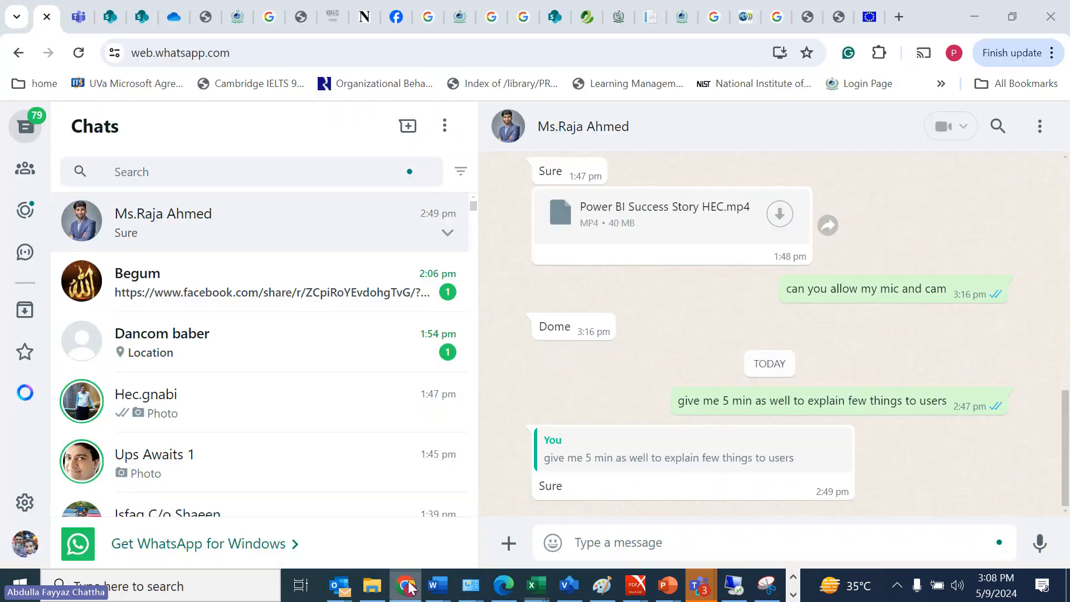
click(144, 17)
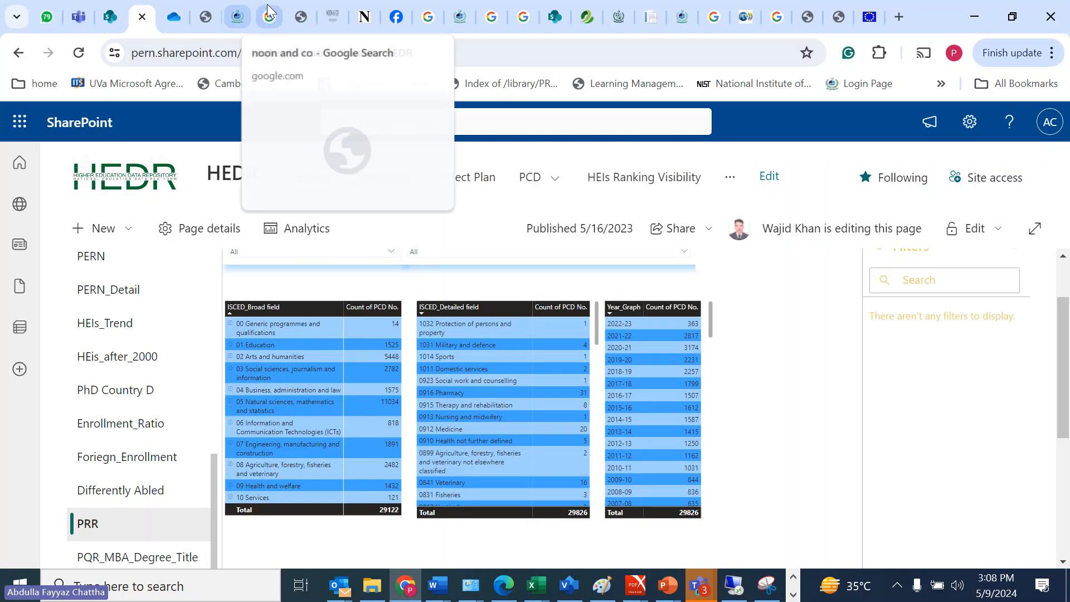
click(25, 133)
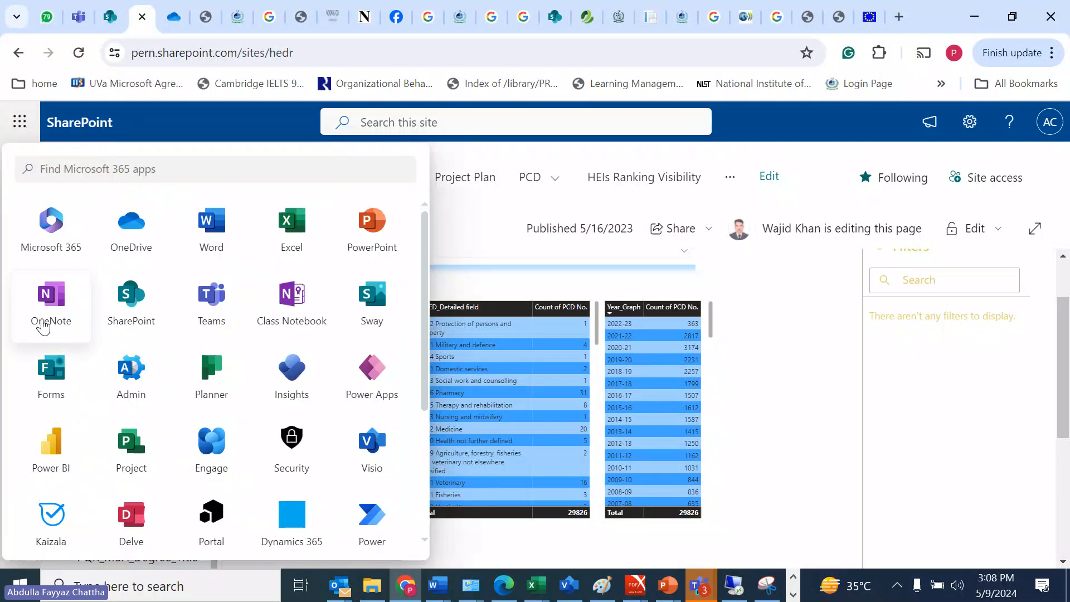
click(51, 451)
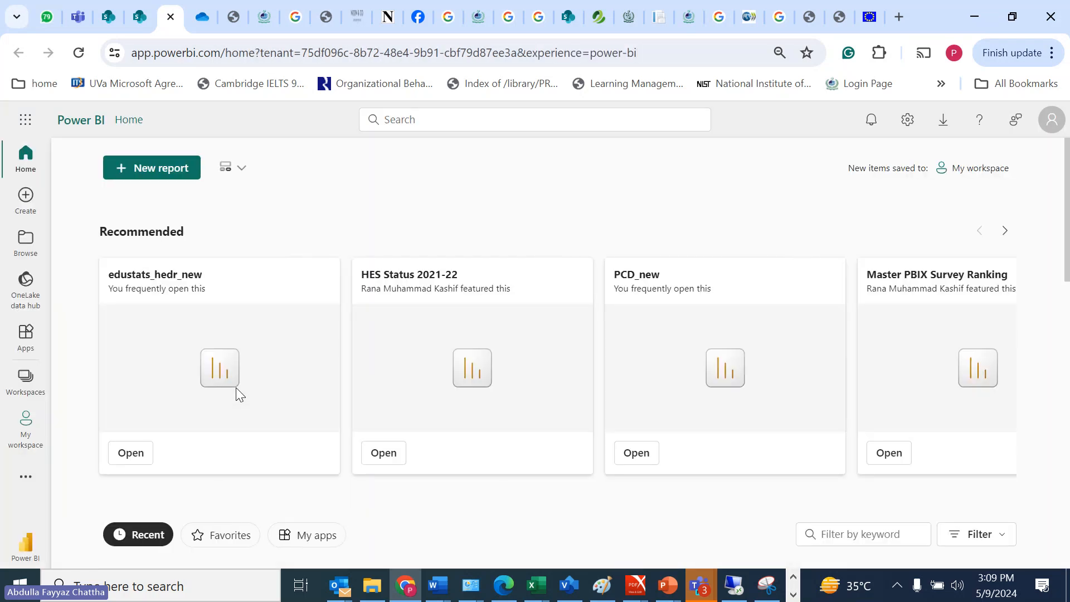
click(24, 388)
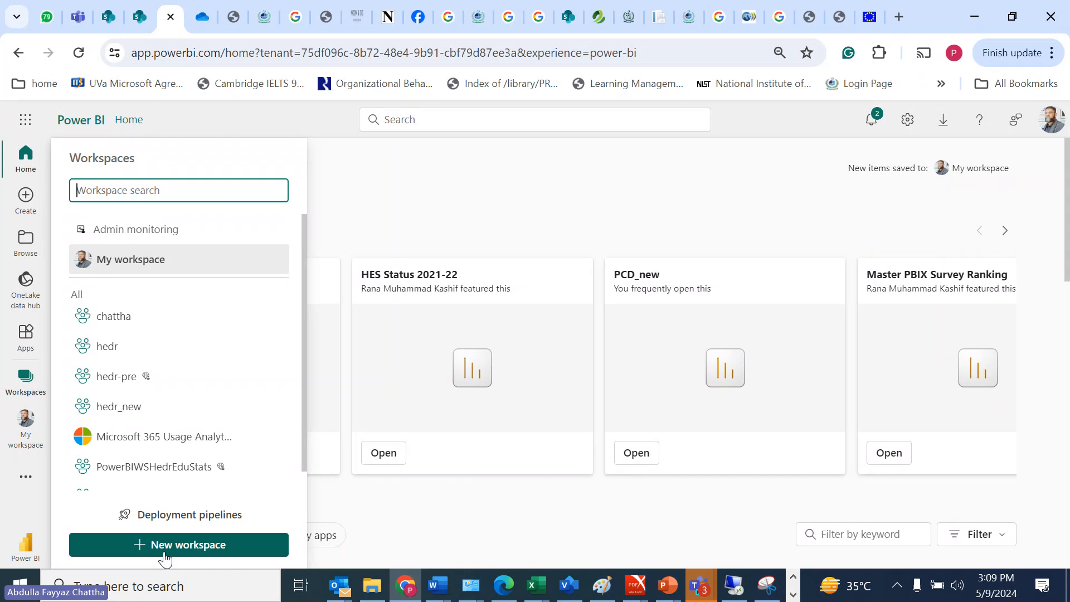
click(169, 405)
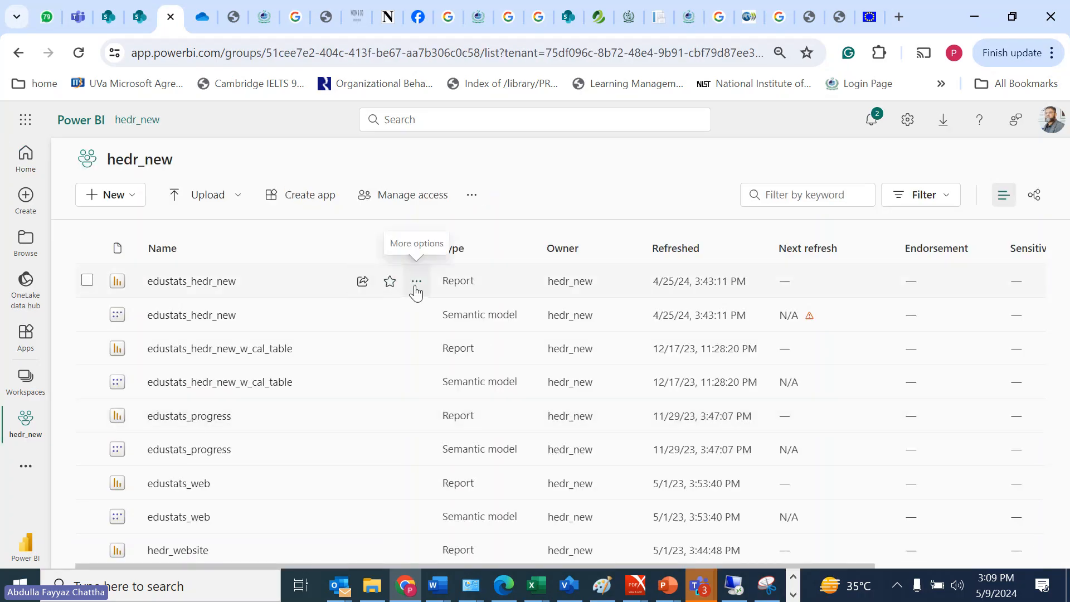
Open the permissions of the edustats_hedr_new report and view who has direct access
click(416, 281)
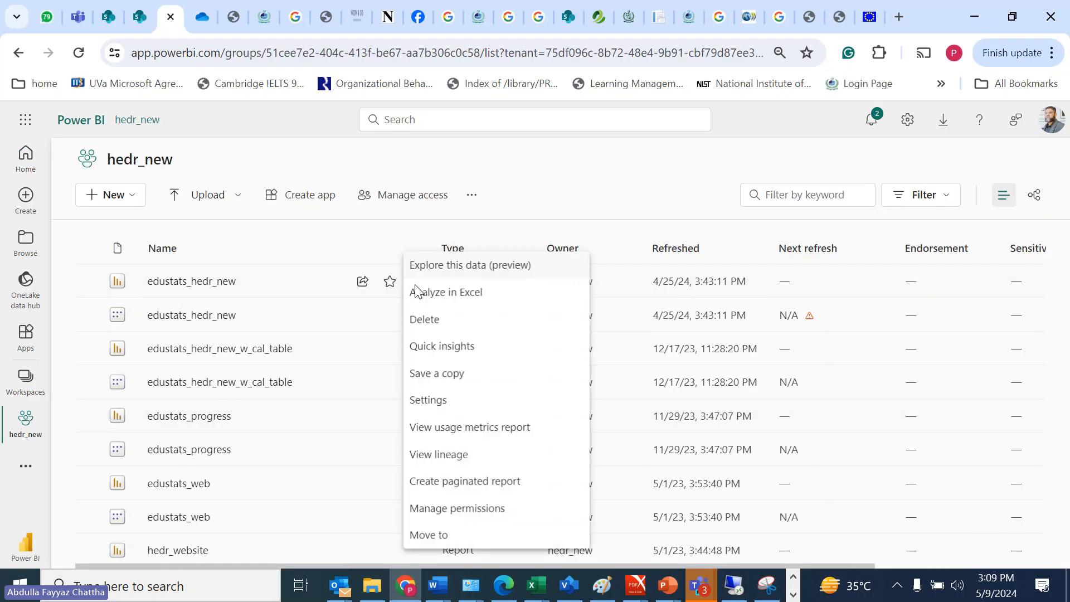
click(466, 502)
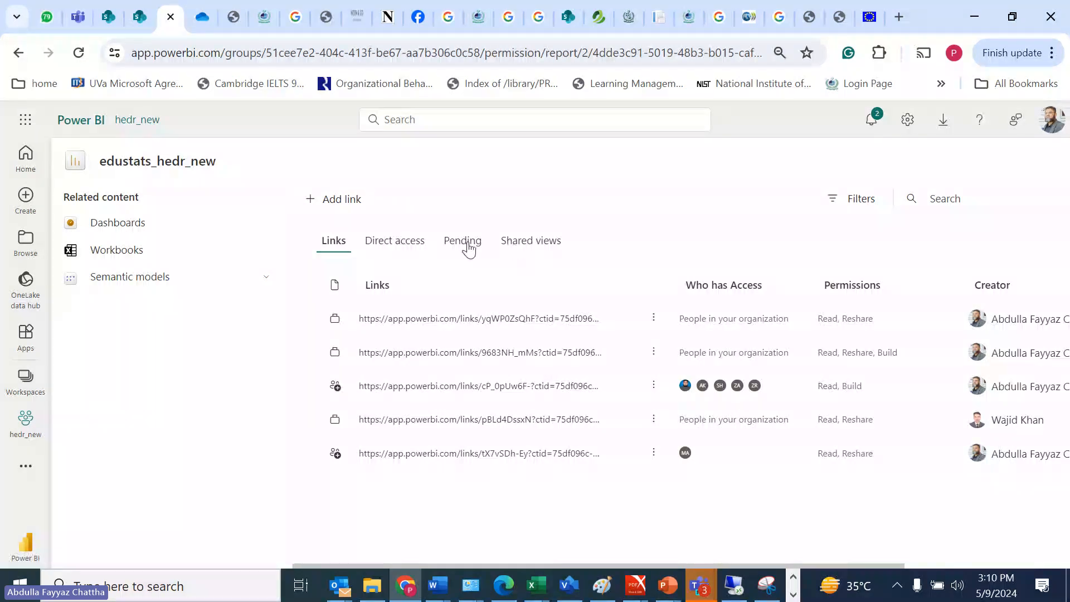
click(424, 249)
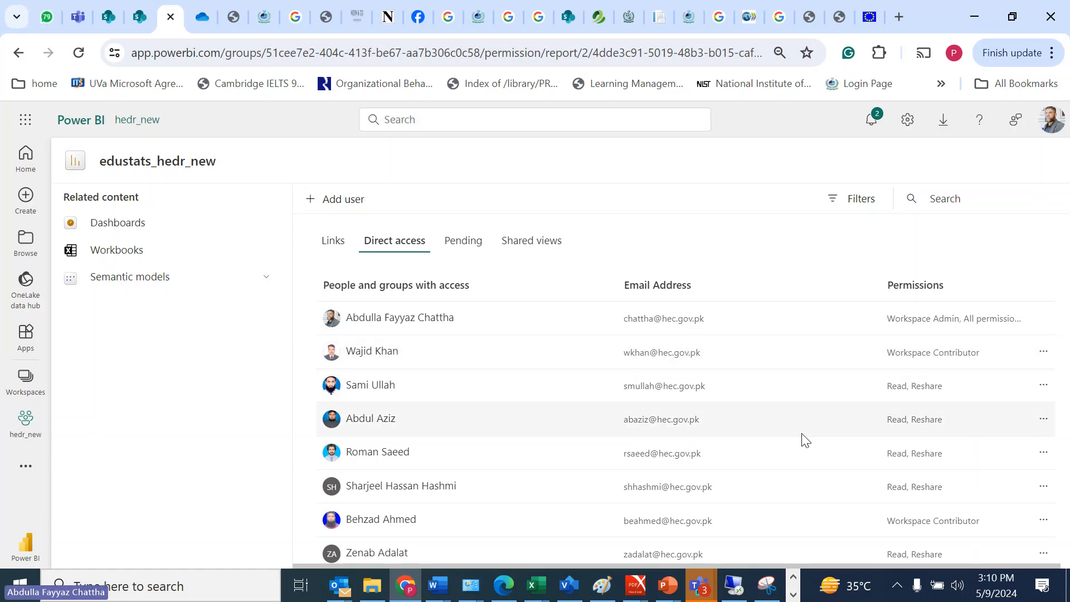
Return to Excel, close the empty Power Query Editor, and select cell N3 on Sheet1 of Book2
mouse_move(535, 585)
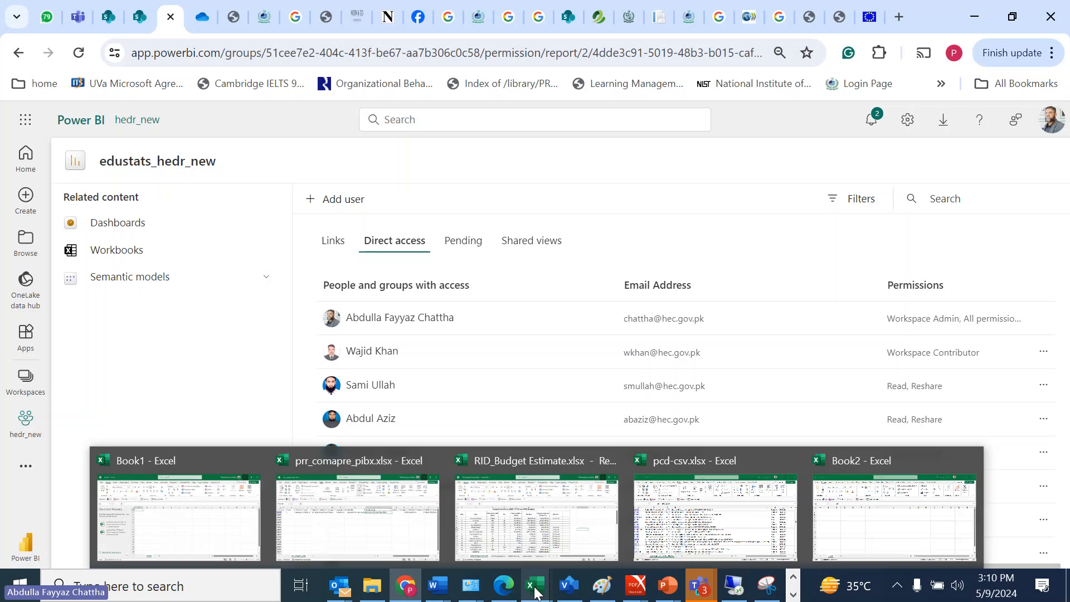
click(695, 553)
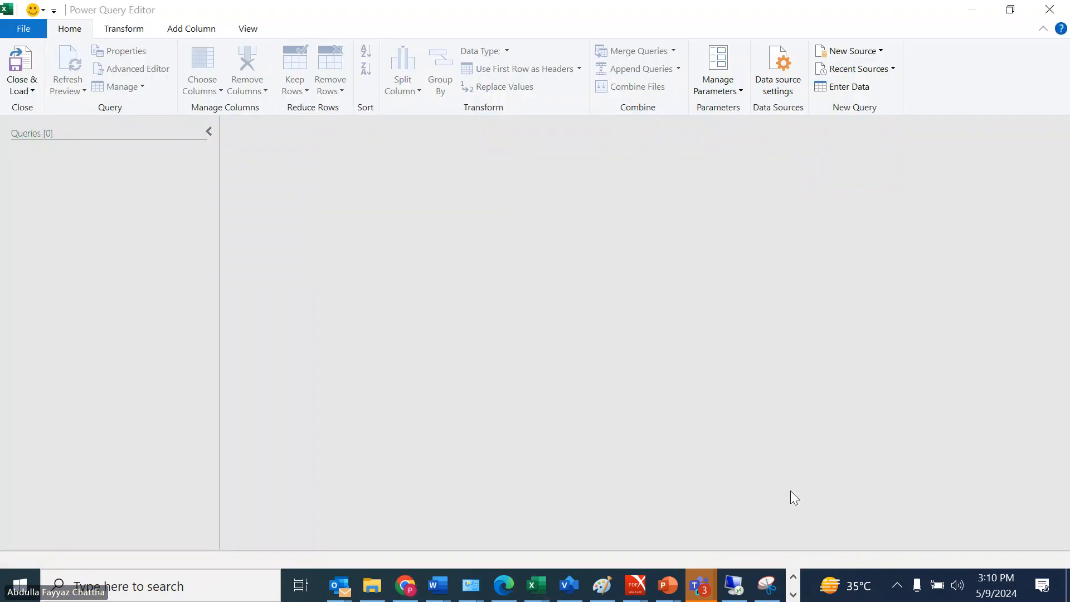
click(1049, 9)
click(765, 273)
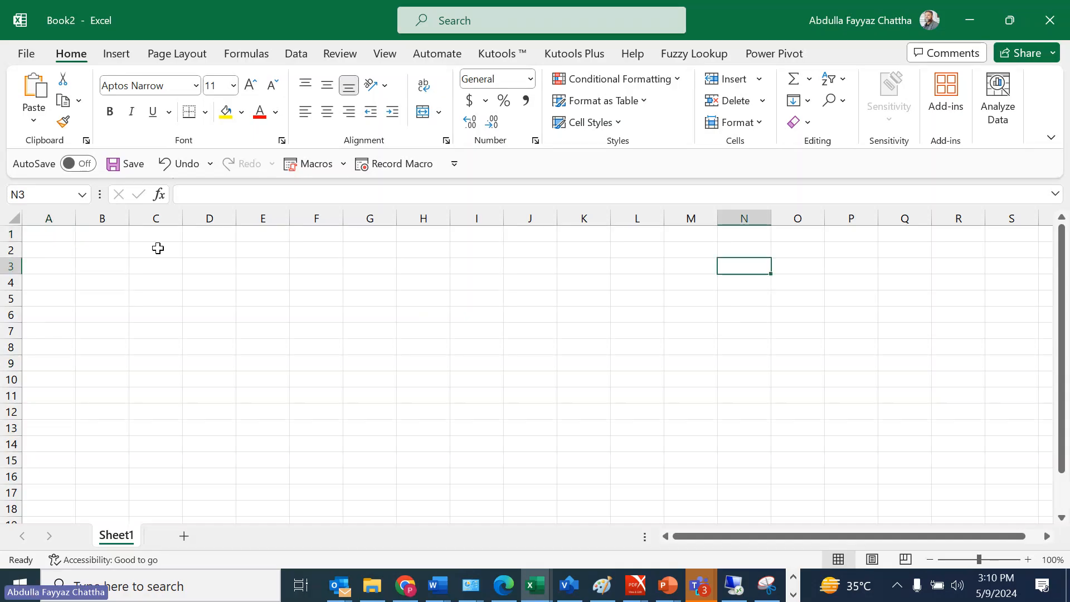
Start inserting a PivotTable from Power BI to bring up the available Power BI datasets
click(118, 56)
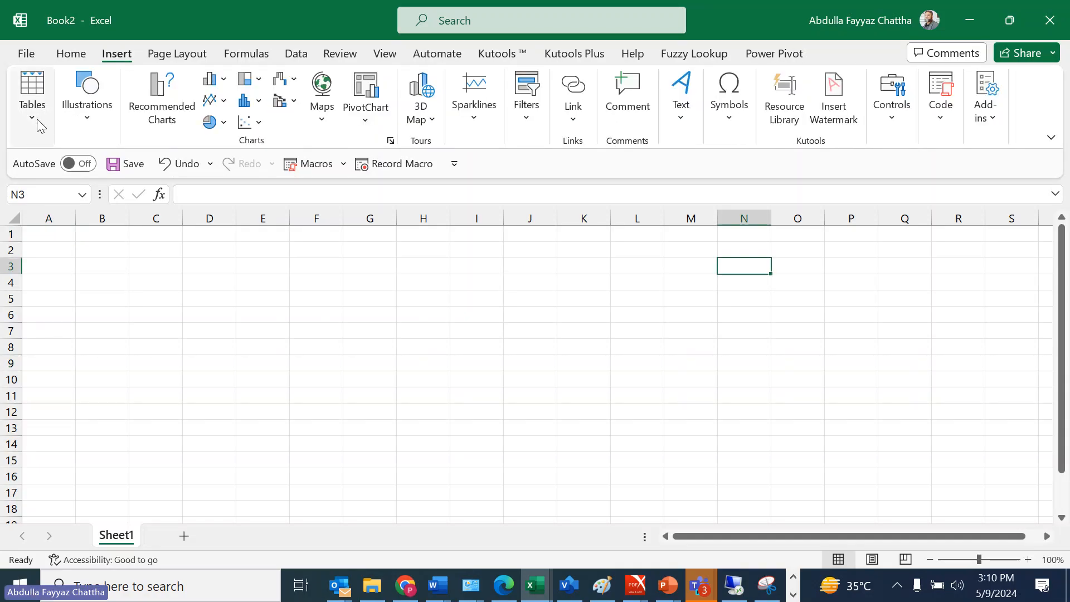
click(35, 121)
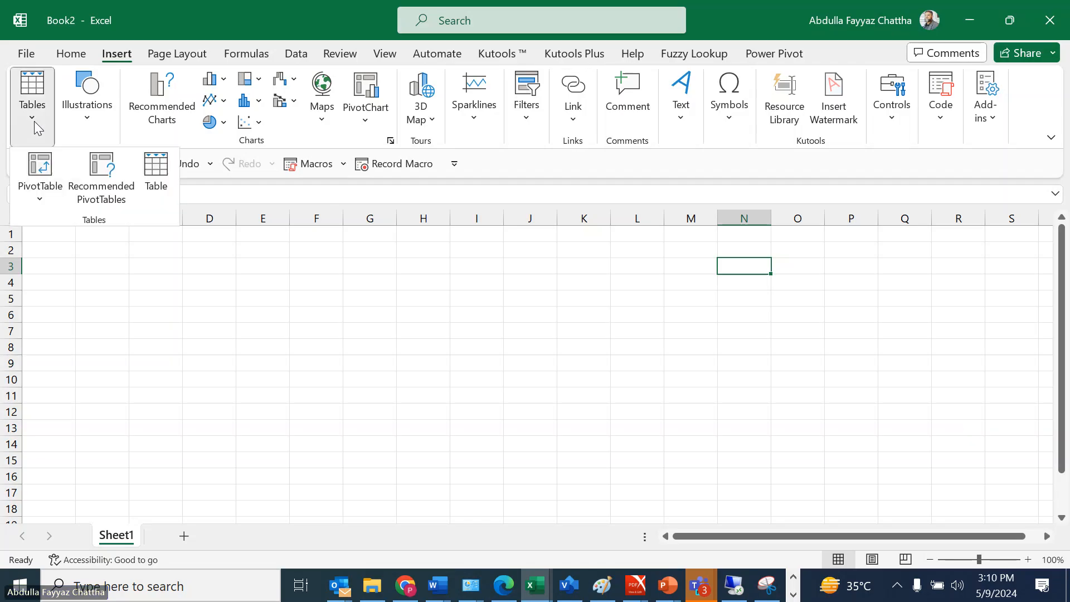
click(45, 196)
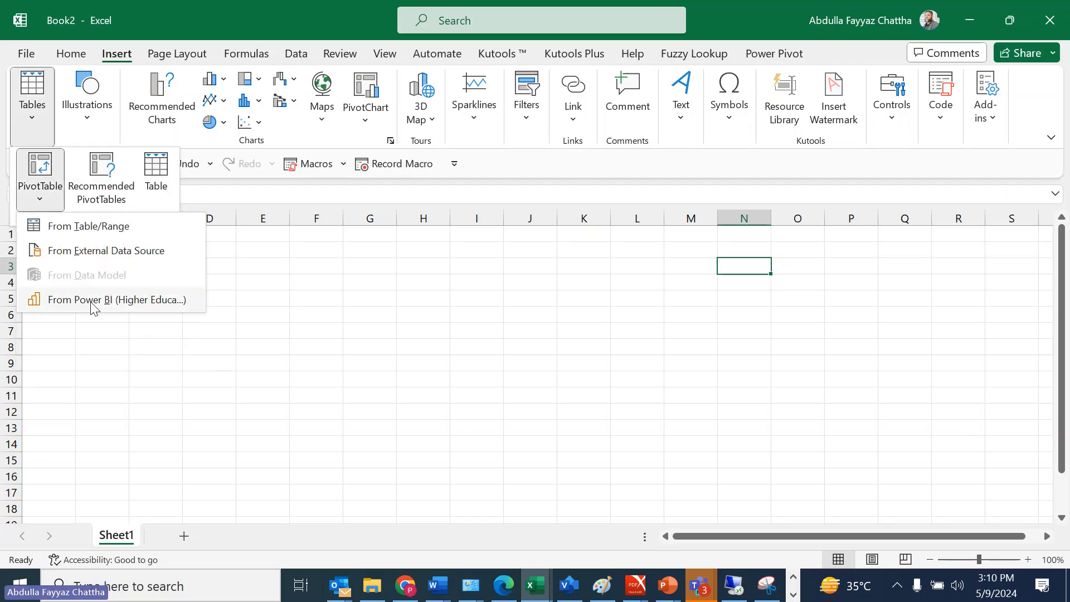
click(128, 301)
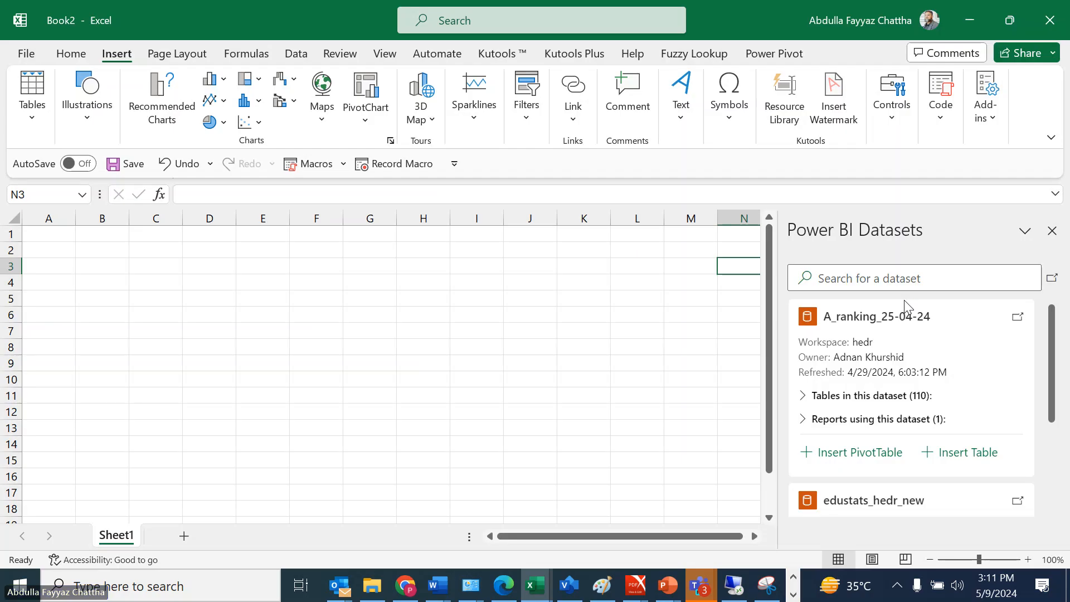
Insert a PivotTable from the edustats_hedr_new dataset and sign in with the work account connected to Windows
scroll(1046, 419, down, 3)
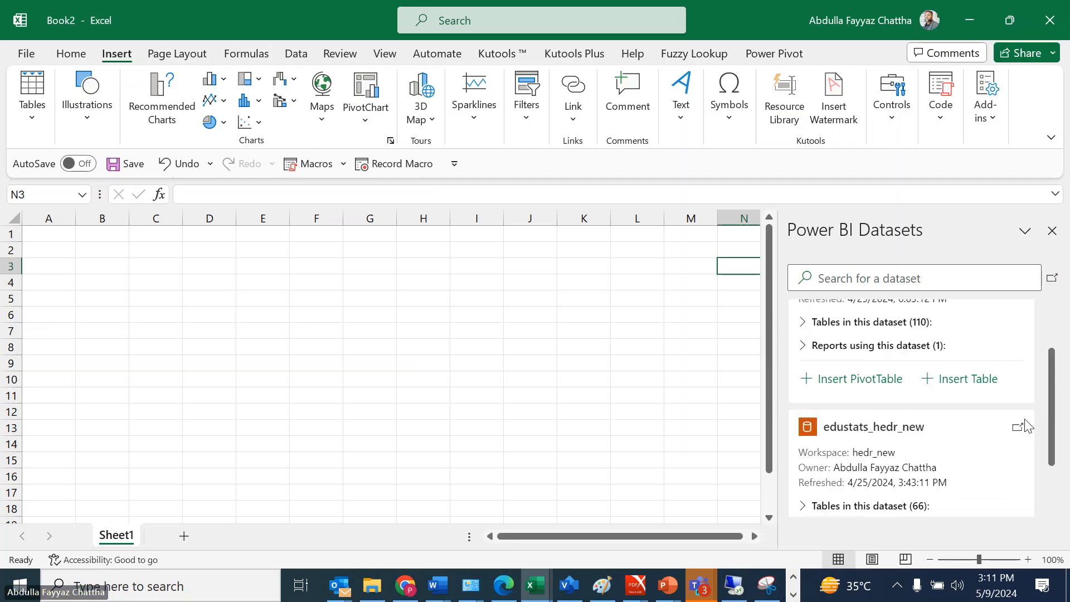
drag(1049, 425, 1047, 462)
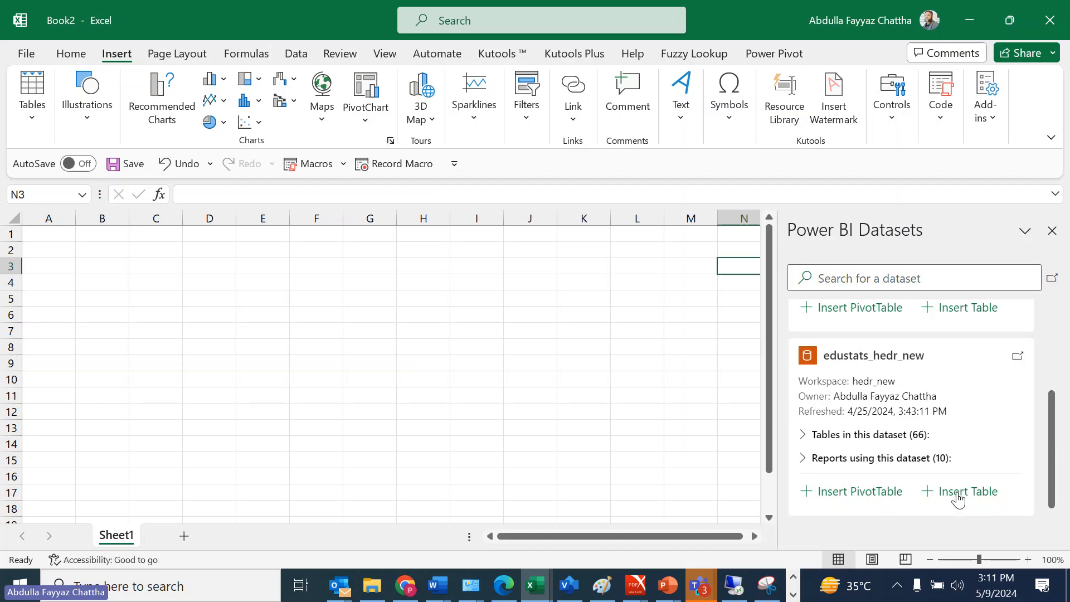
click(879, 493)
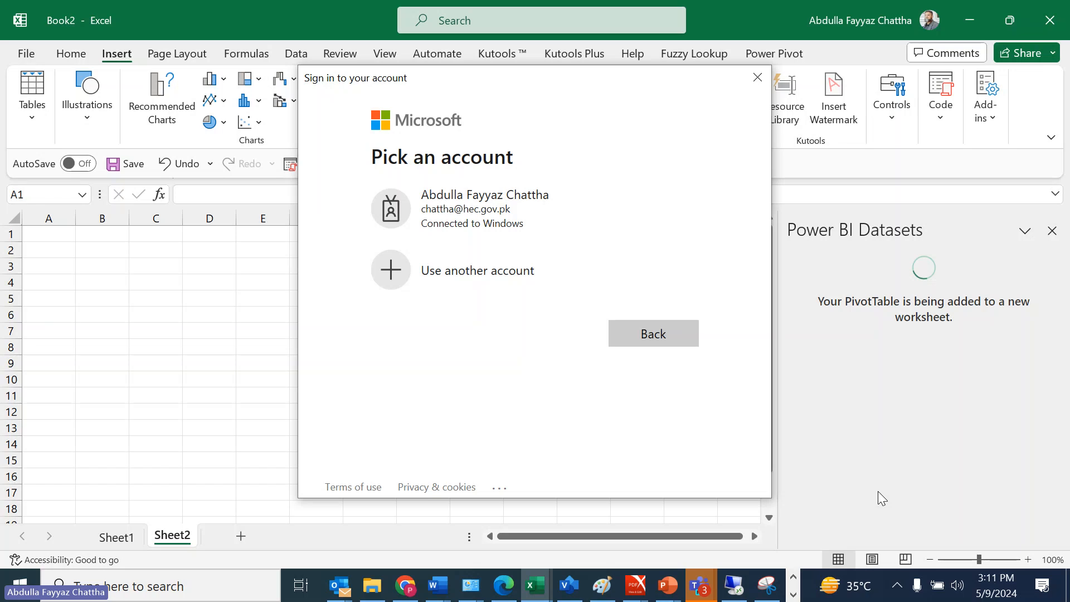
click(424, 210)
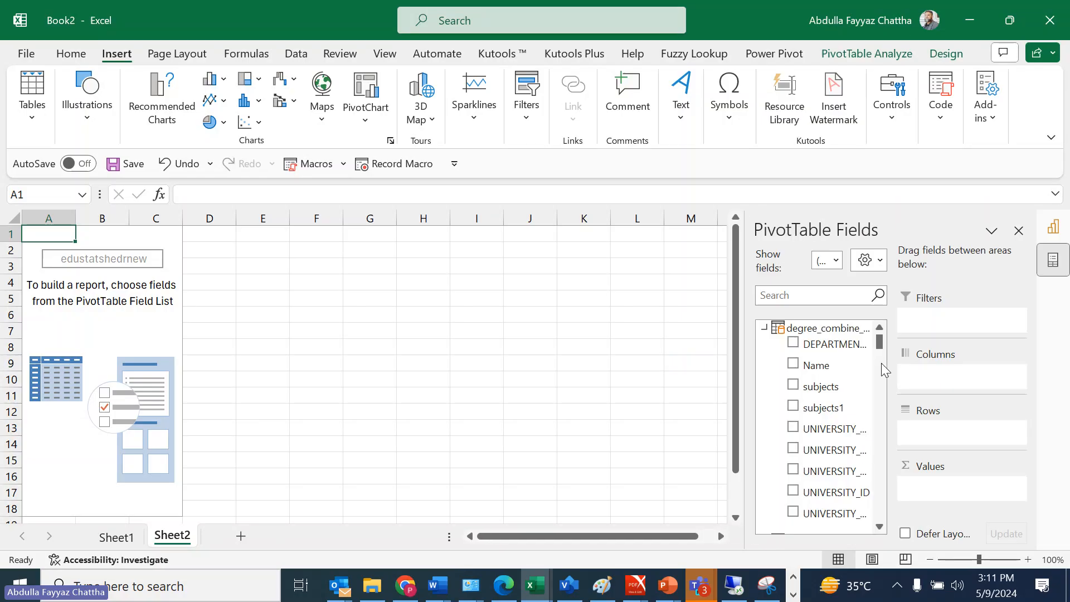
Widen the PivotTable Fields pane, add the Name field of degree_combine_all to the rows, and browse the remaining fields
drag(741, 333, 638, 320)
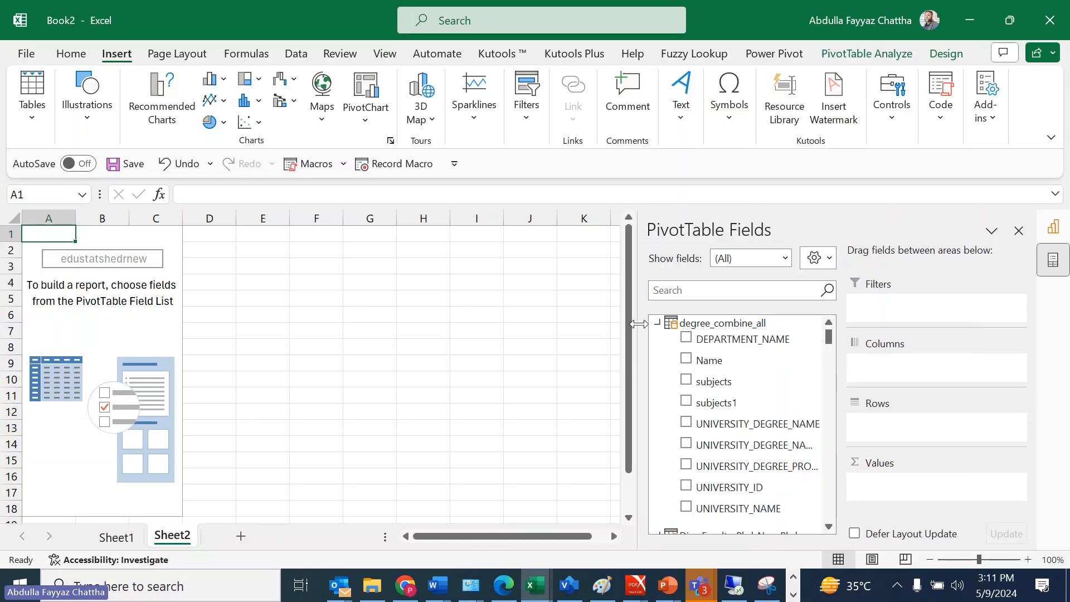
click(686, 360)
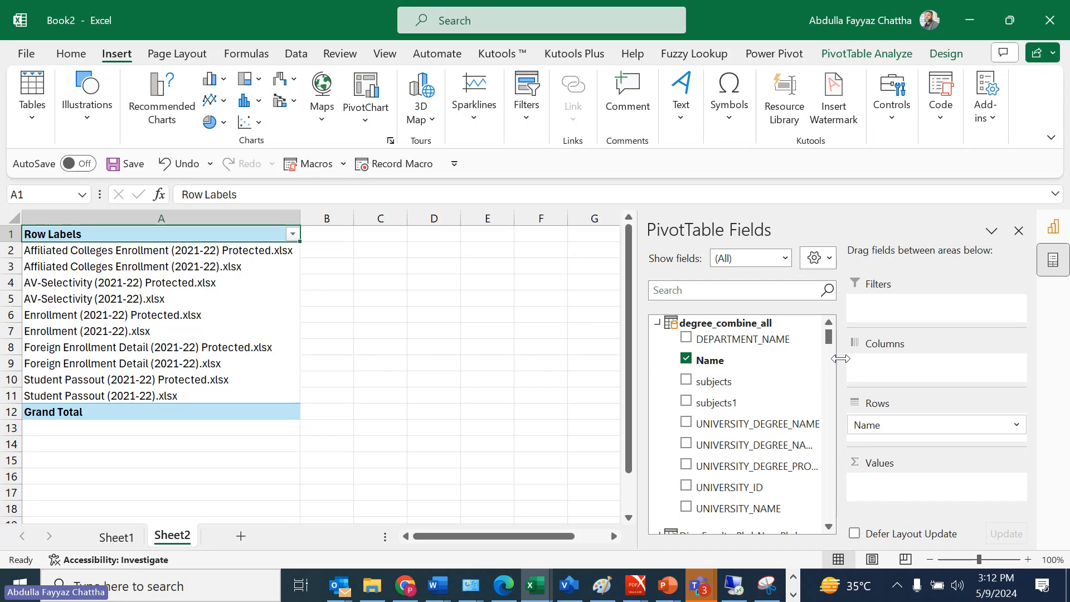
drag(829, 342, 828, 344)
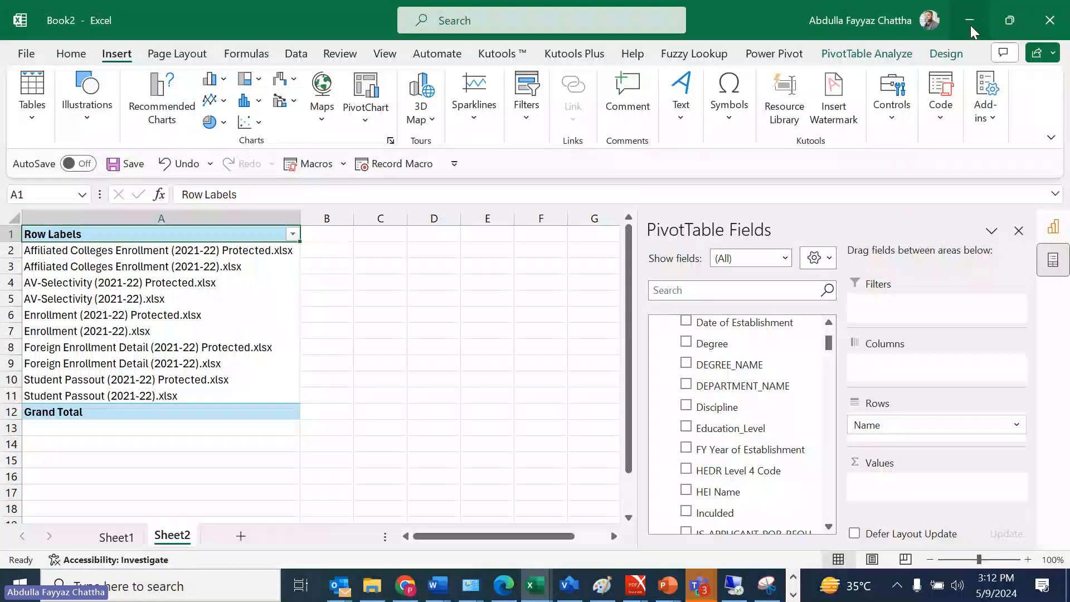
Launch the Power Query Editor to view its Close & Load options, and close the editor without loading anything
click(579, 28)
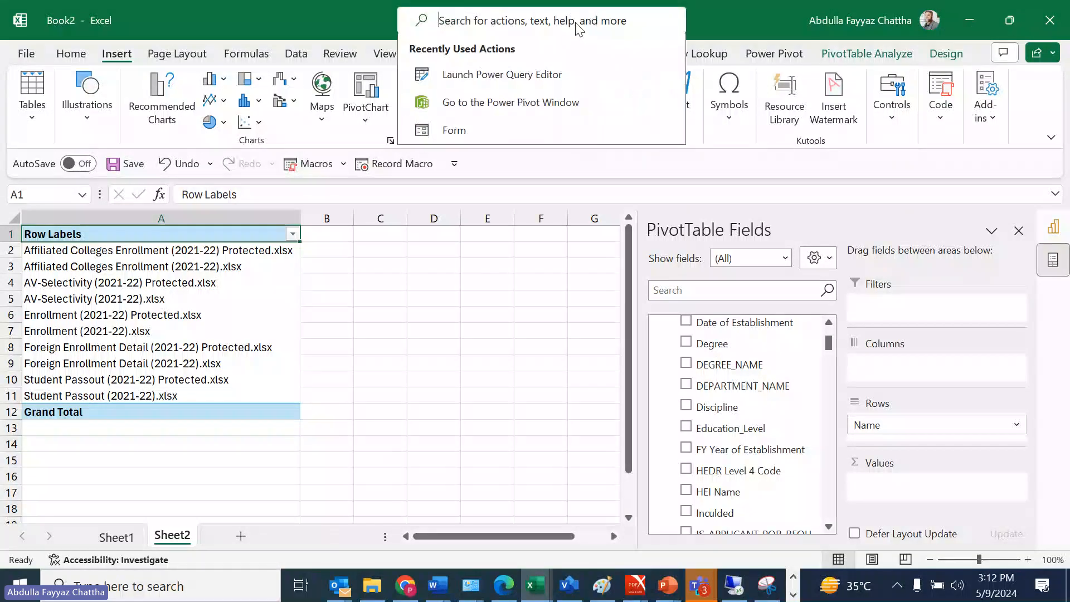
click(616, 89)
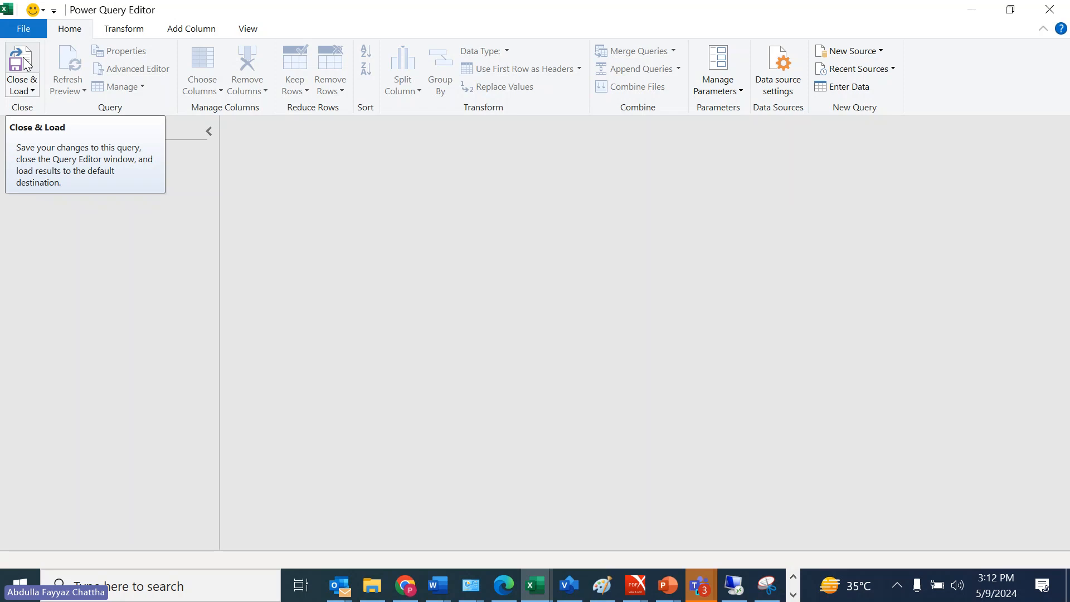
click(31, 91)
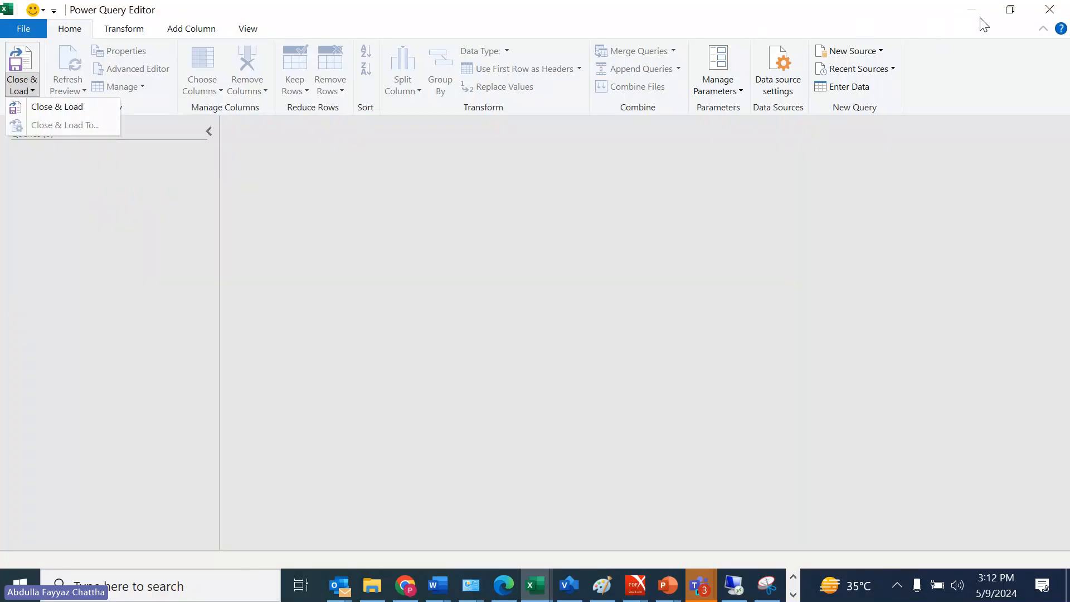
click(957, 20)
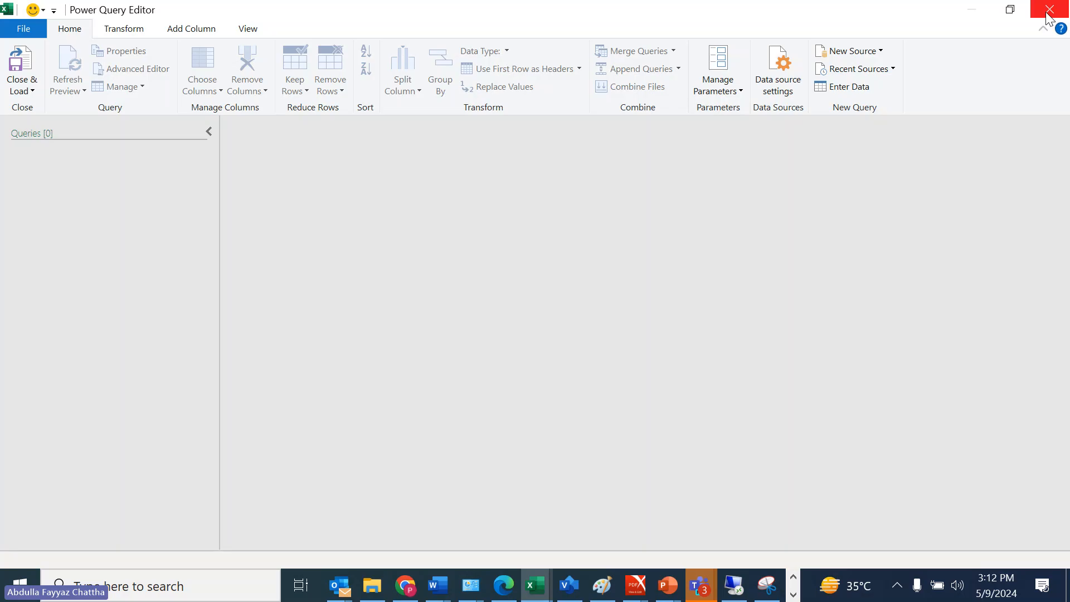
click(1047, 17)
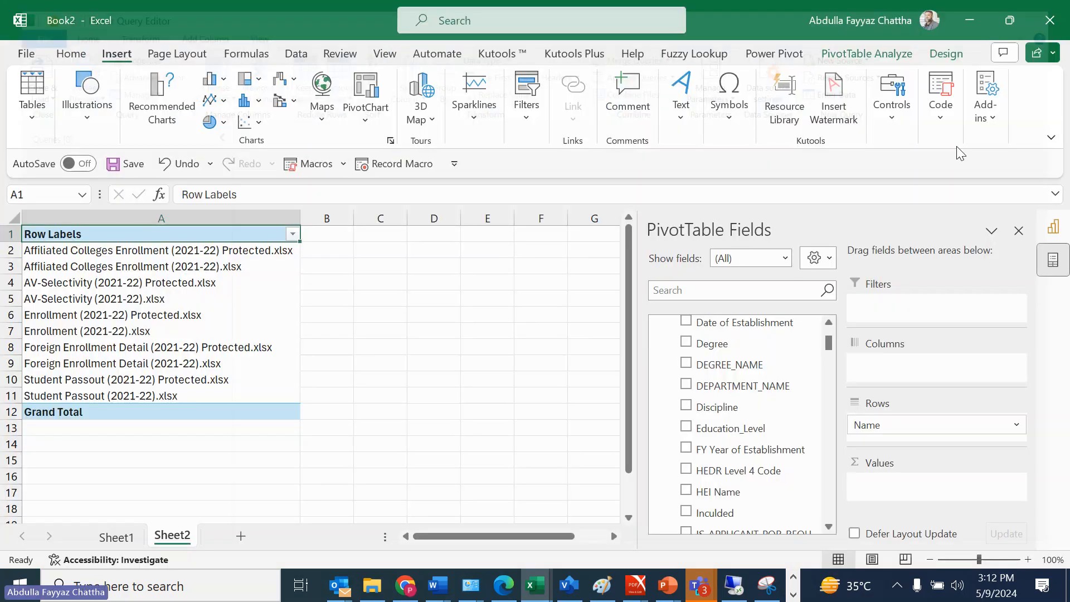
mouse_move(767, 591)
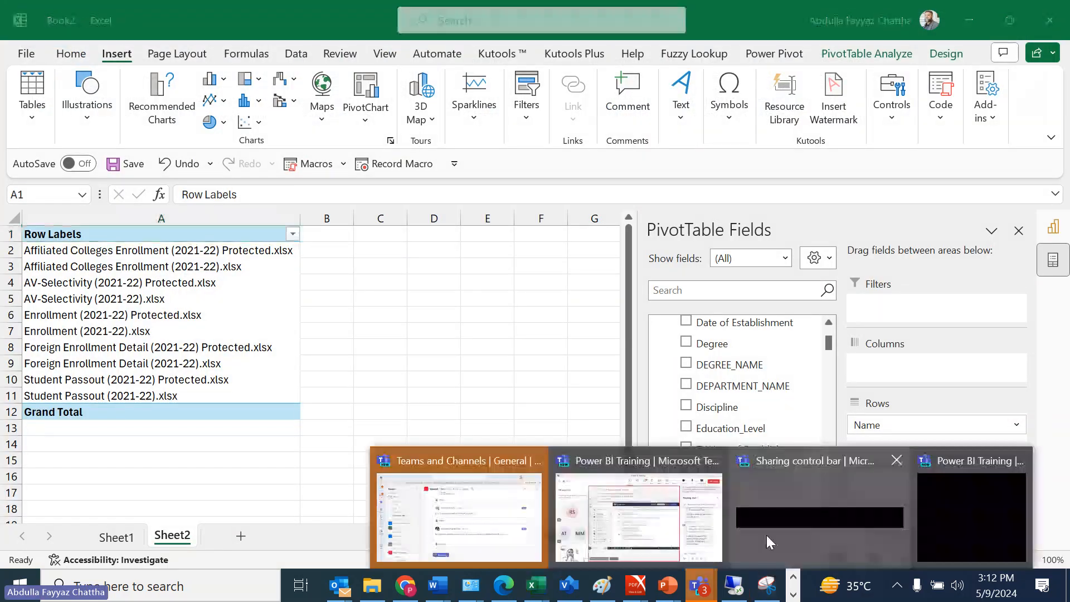
mouse_move(827, 512)
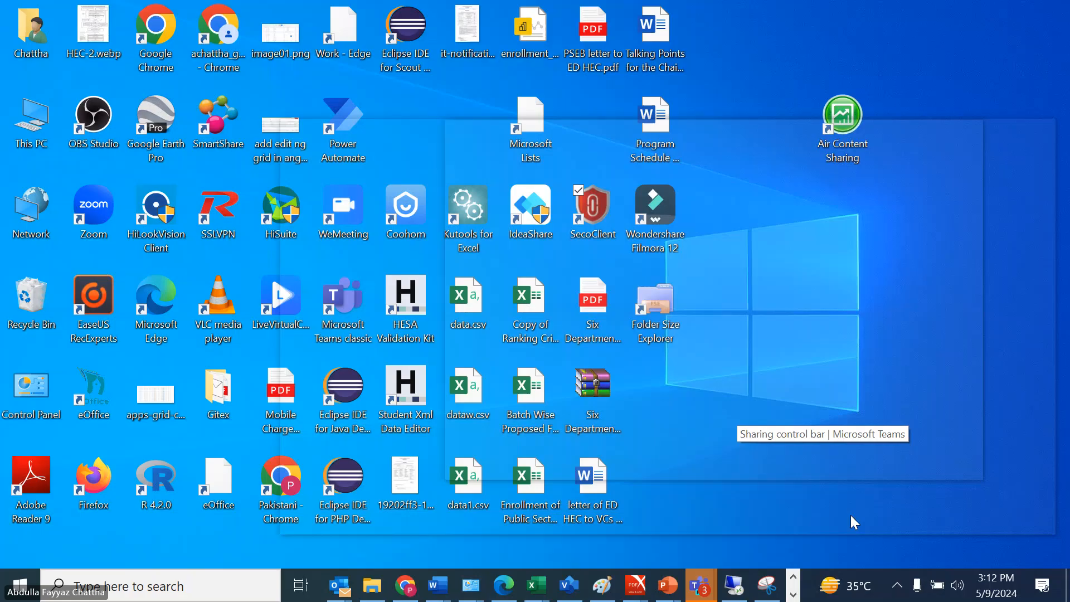